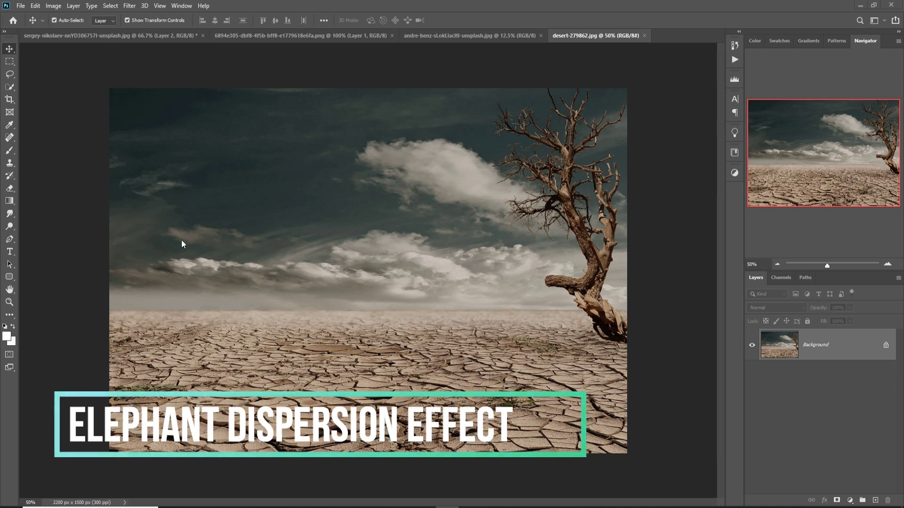
Step: Create a new 1280 x 720 px document at 300 ppi with a white background
{"action": "left_click", "coordinate": [21, 5]}
{"action": "left_click", "coordinate": [31, 17]}
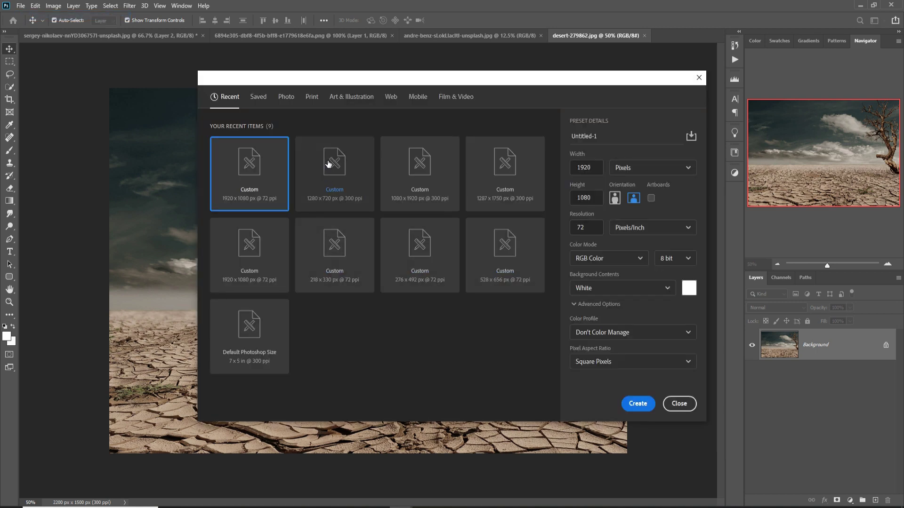
{"action": "left_click", "coordinate": [330, 167]}
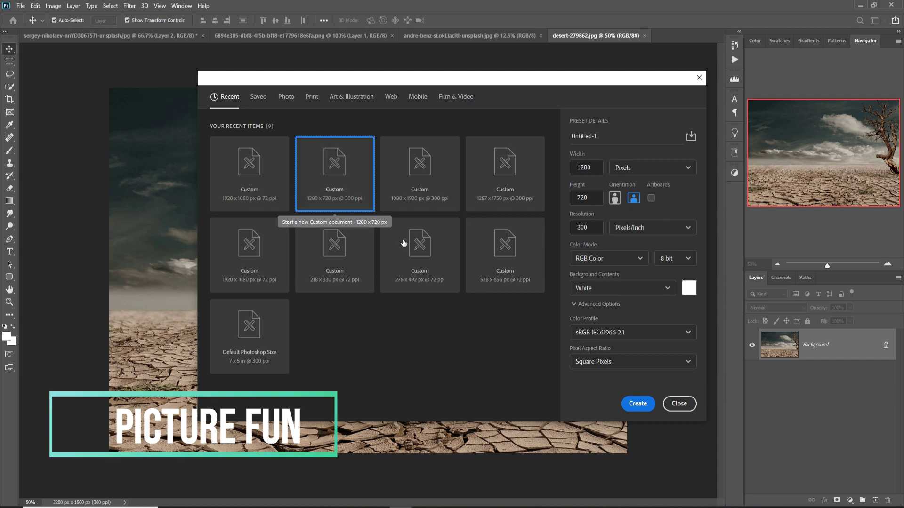
{"action": "left_click", "coordinate": [637, 405]}
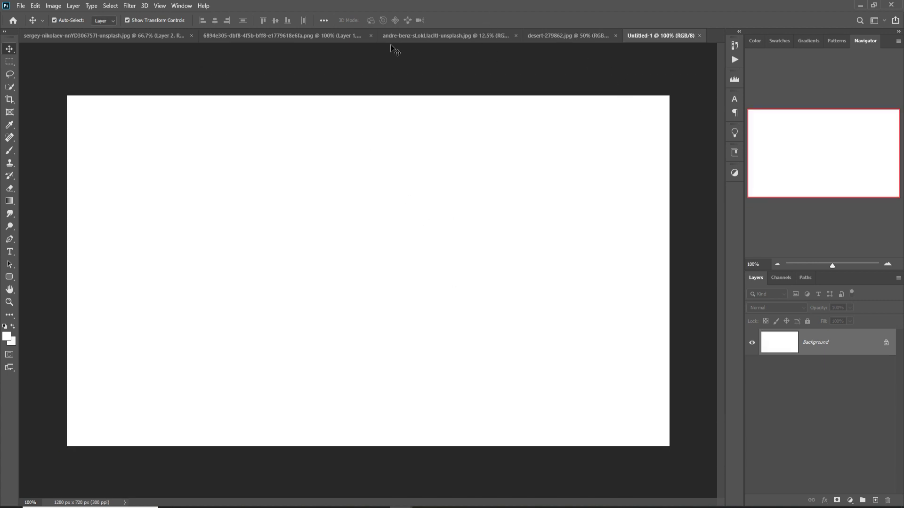
Step: Copy the dead-forest cutout from its image into the blank 1280 x 720 px document and minimize the source image
{"action": "left_click", "coordinate": [105, 37]}
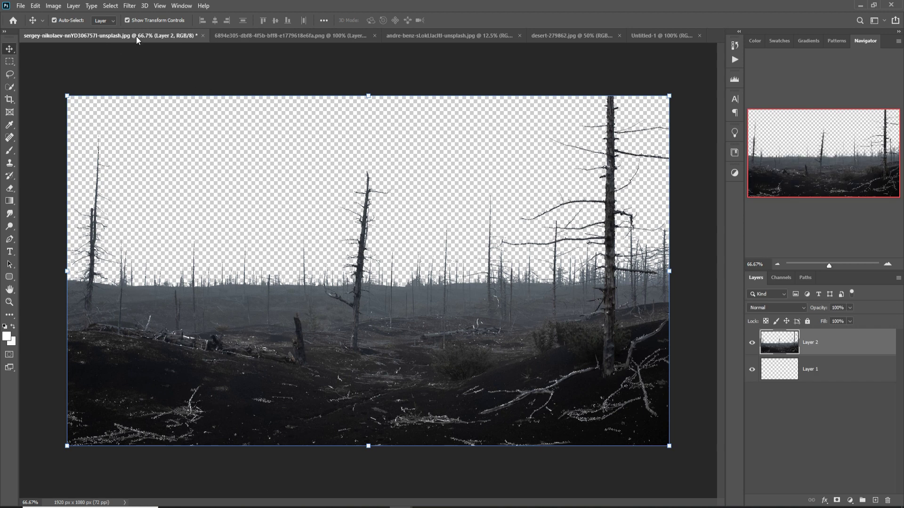
{"action": "left_click_drag", "start_coordinate": [122, 35], "coordinate": [428, 97]}
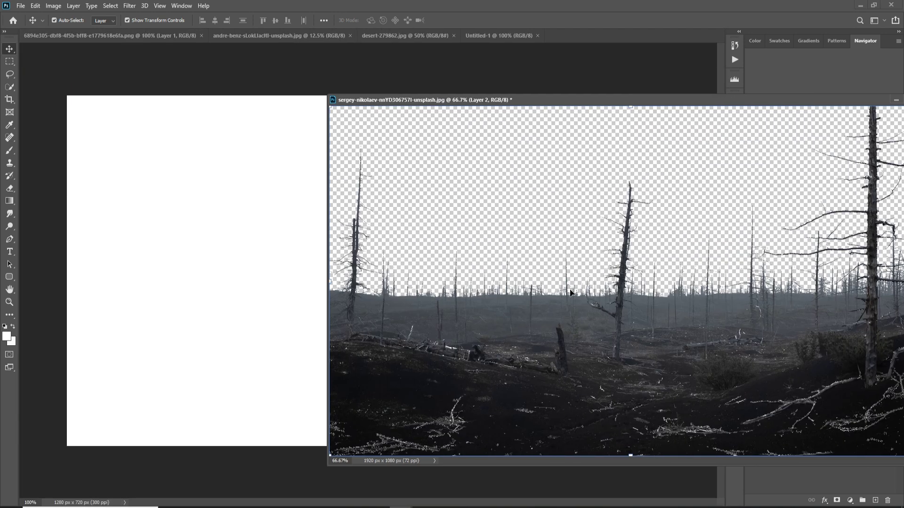
{"action": "left_click_drag", "start_coordinate": [620, 338], "coordinate": [284, 276]}
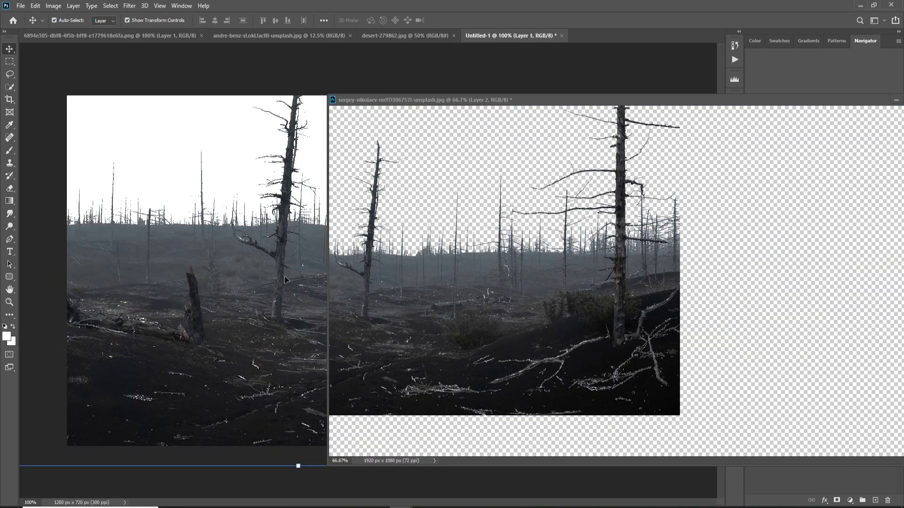
{"action": "left_click", "coordinate": [896, 100]}
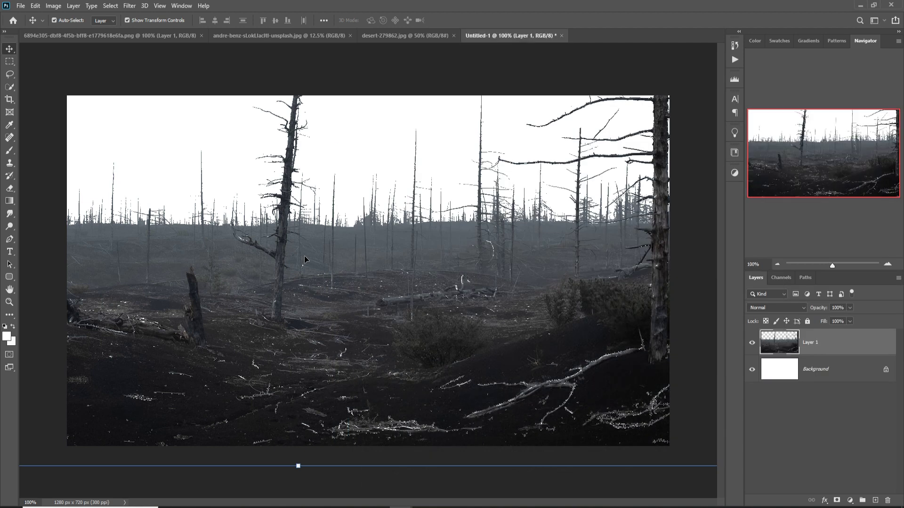
Step: Scale the forest layer to about 70.36%, centred horizontally with its upper edge on the canvas edge
{"action": "left_click_drag", "start_coordinate": [437, 298], "coordinate": [399, 341]}
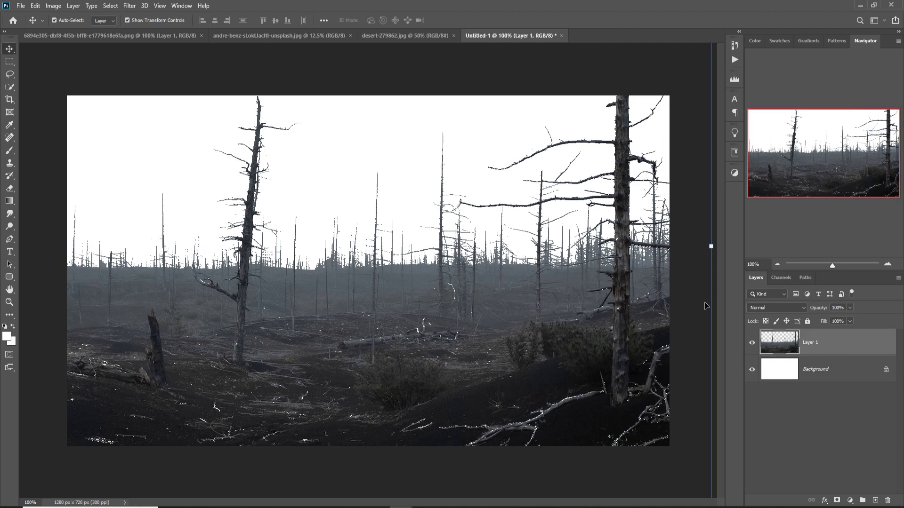
{"action": "left_click_drag", "start_coordinate": [711, 246], "coordinate": [515, 268]}
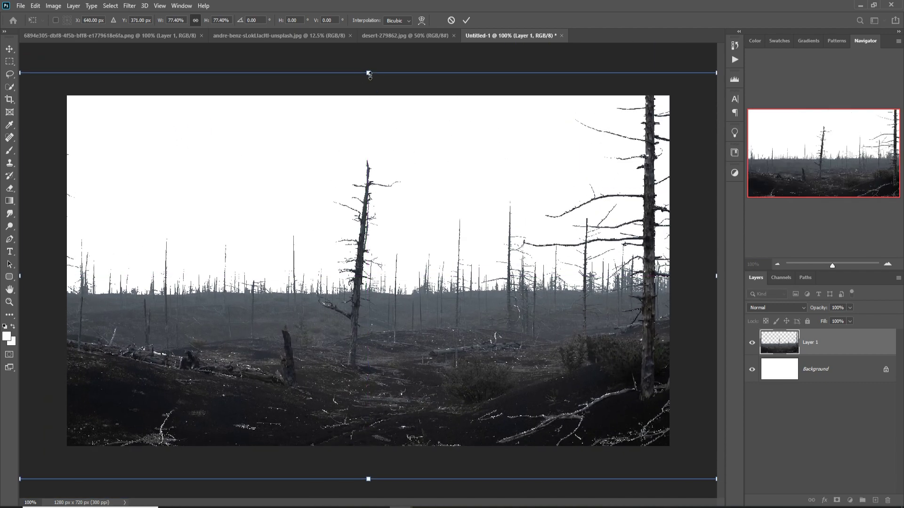
{"action": "left_click_drag", "start_coordinate": [368, 74], "coordinate": [368, 96]}
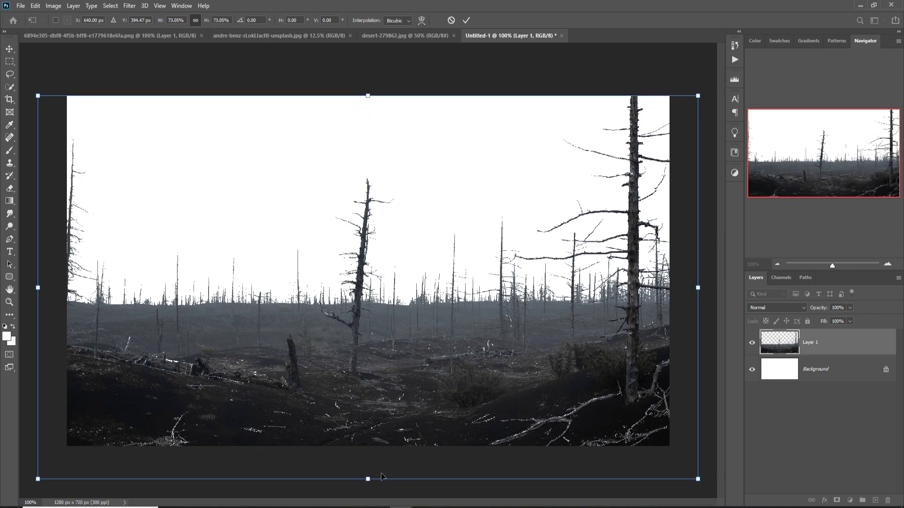
{"action": "left_click_drag", "start_coordinate": [373, 483], "coordinate": [375, 470]}
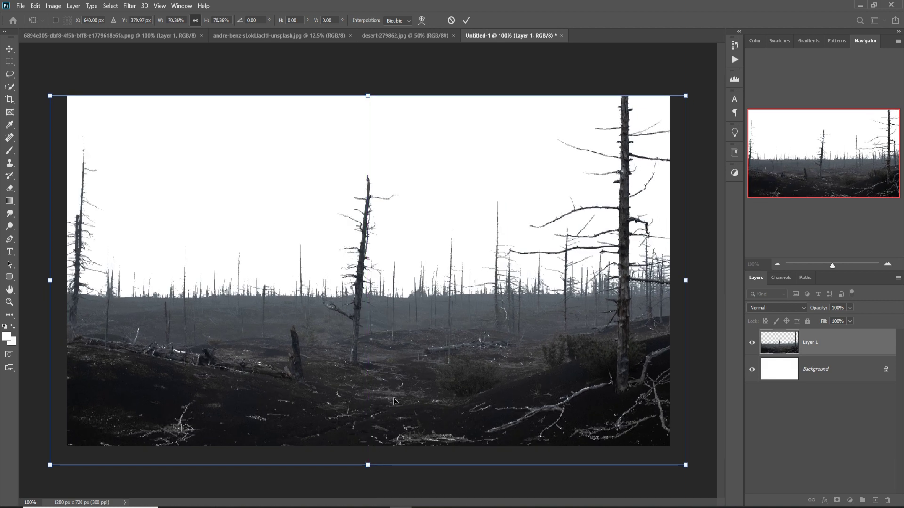
{"action": "left_click", "coordinate": [466, 20]}
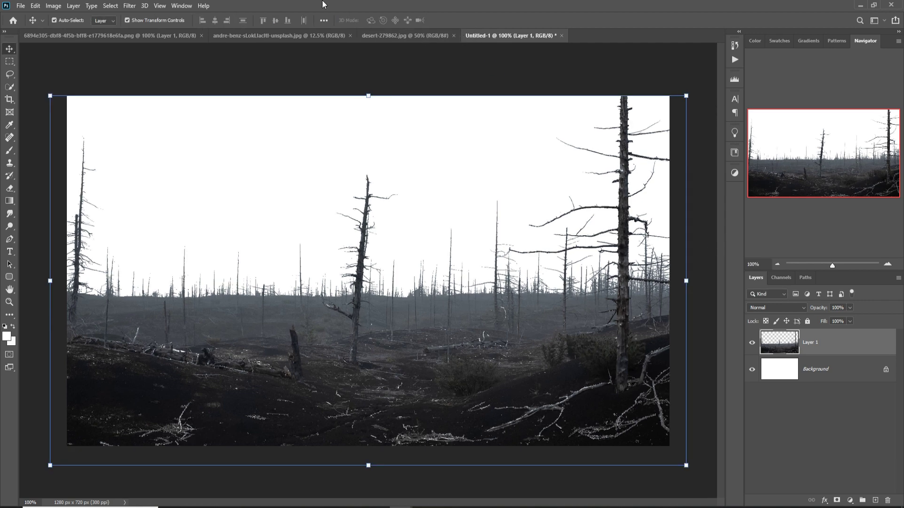
Step: Copy the purple sunset sky image into the composition as a new layer and minimize the source image
{"action": "left_click", "coordinate": [247, 38]}
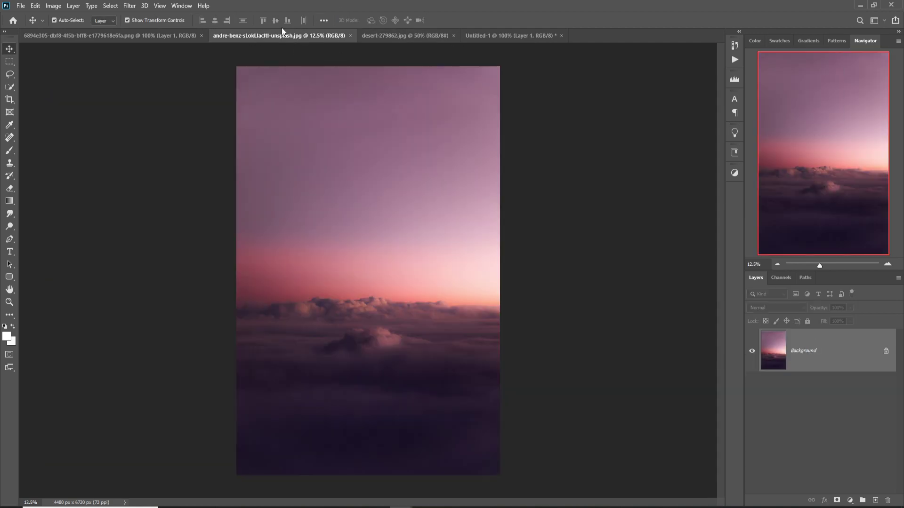
{"action": "left_click_drag", "start_coordinate": [277, 36], "coordinate": [556, 84]}
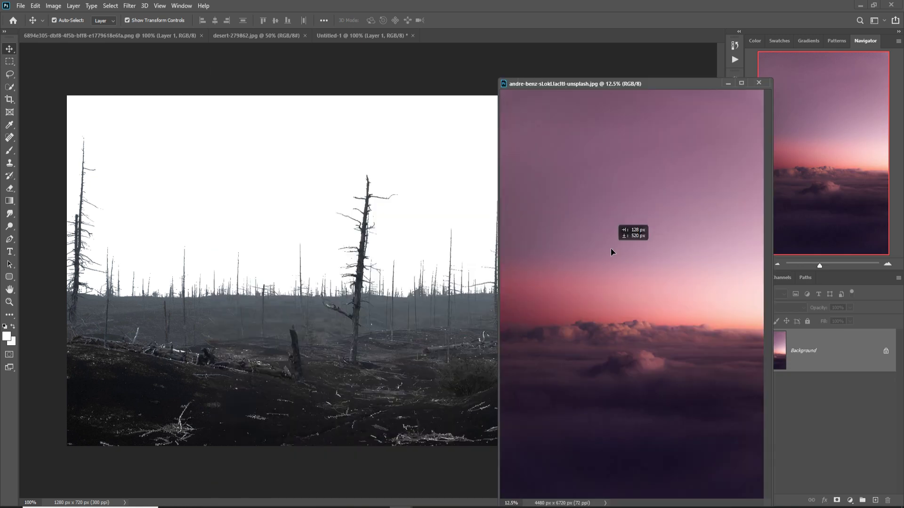
{"action": "left_click_drag", "start_coordinate": [611, 247], "coordinate": [419, 143]}
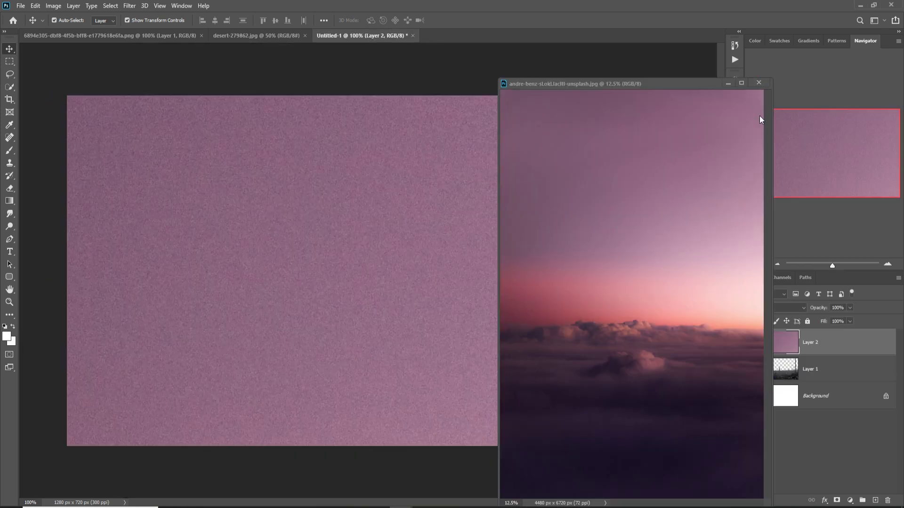
{"action": "left_click", "coordinate": [726, 84]}
Step: Scale the sunset sky layer down over the canvas and place it beneath the forest layer
{"action": "key", "text": "ctrl+minus"}
{"action": "key", "text": "ctrl+minus"}
{"action": "key", "text": "ctrl+minus"}
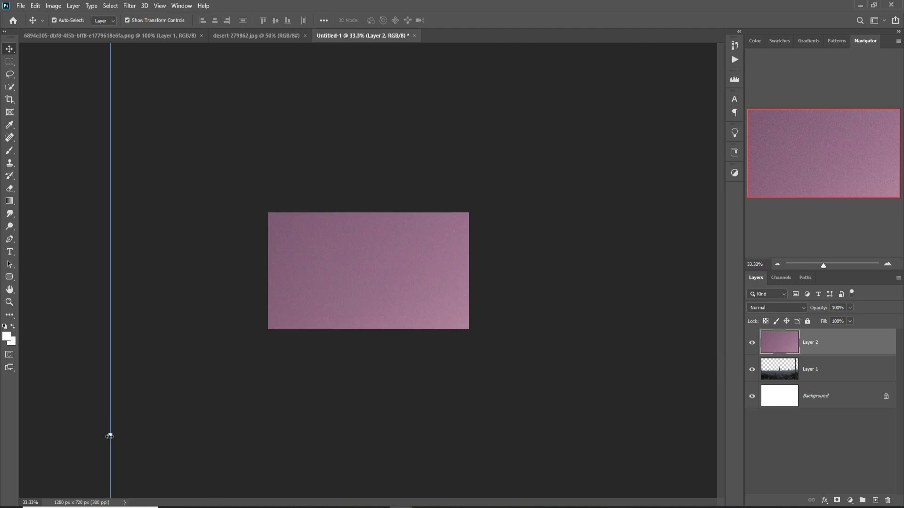
{"action": "left_click_drag", "start_coordinate": [114, 444], "coordinate": [575, 434]}
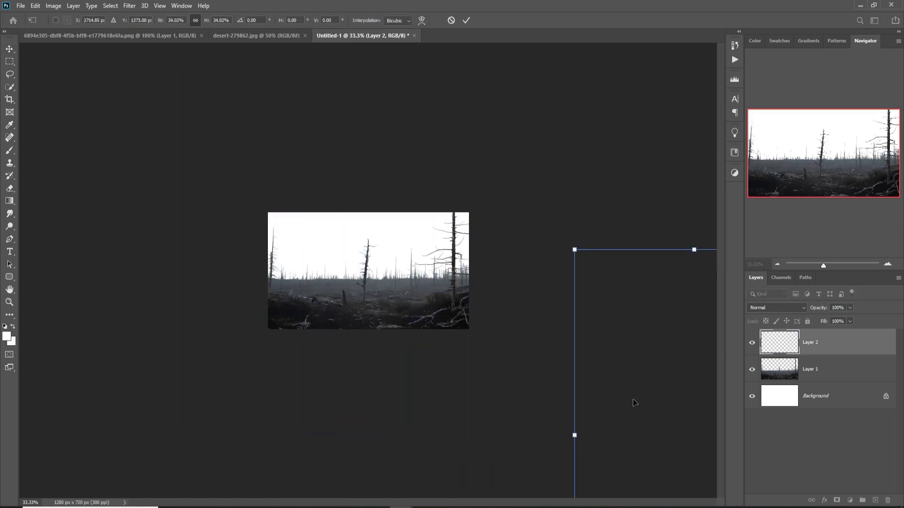
{"action": "left_click_drag", "start_coordinate": [649, 408], "coordinate": [335, 245]}
{"action": "left_click_drag", "start_coordinate": [381, 85], "coordinate": [383, 141]}
{"action": "left_click_drag", "start_coordinate": [379, 252], "coordinate": [398, 226]}
{"action": "key", "text": "Return"}
{"action": "key", "text": "ctrl+bracketleft"}
Step: Stretch the sunset sky layer to cover the whole canvas, with width 98.16% and height 37.50%
{"action": "left_click_drag", "start_coordinate": [368, 96], "coordinate": [369, 212]}
{"action": "left_click_drag", "start_coordinate": [369, 413], "coordinate": [369, 363]}
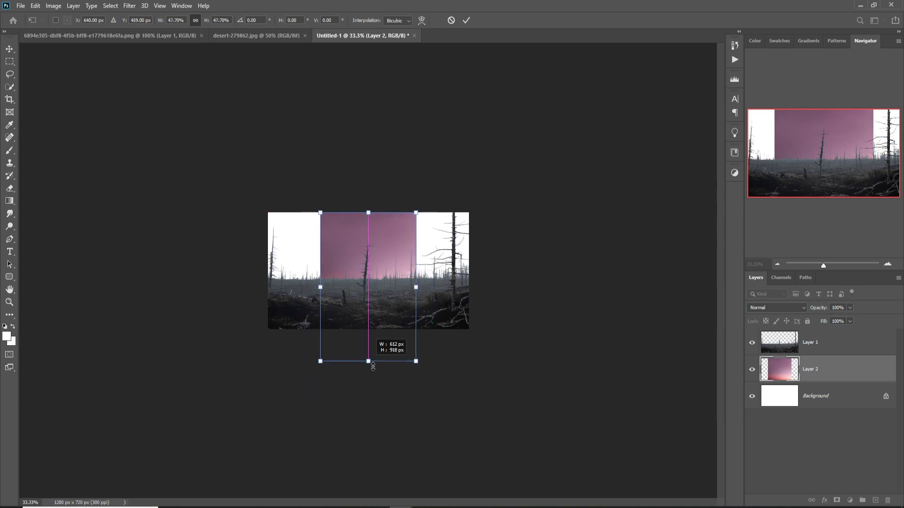
{"action": "left_click_drag", "start_coordinate": [319, 287], "coordinate": [275, 284]}
{"action": "left_click_drag", "start_coordinate": [415, 285], "coordinate": [469, 283]}
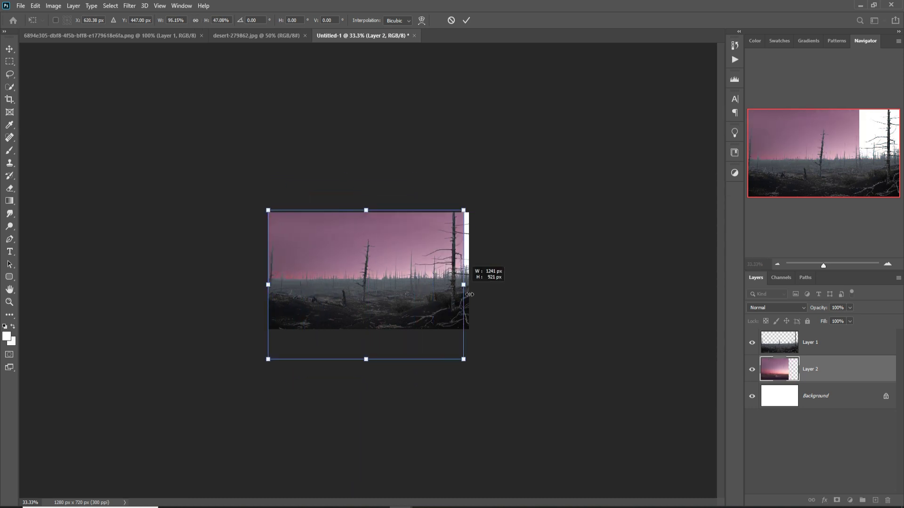
{"action": "left_click_drag", "start_coordinate": [369, 359], "coordinate": [375, 330]}
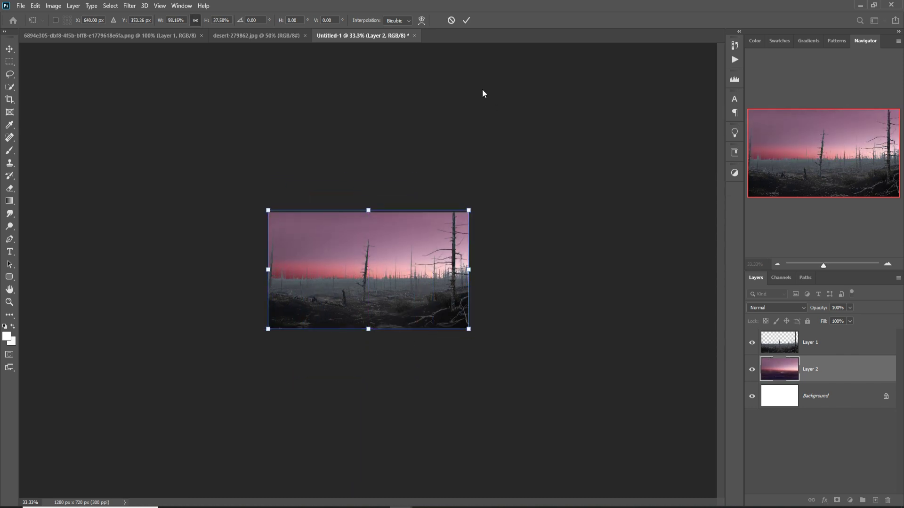
{"action": "left_click", "coordinate": [466, 21]}
Step: Add a Color Balance adjustment clipped to the forest layer and shift the forest's colours toward red to match the sky
{"action": "key", "text": "ctrl+minus"}
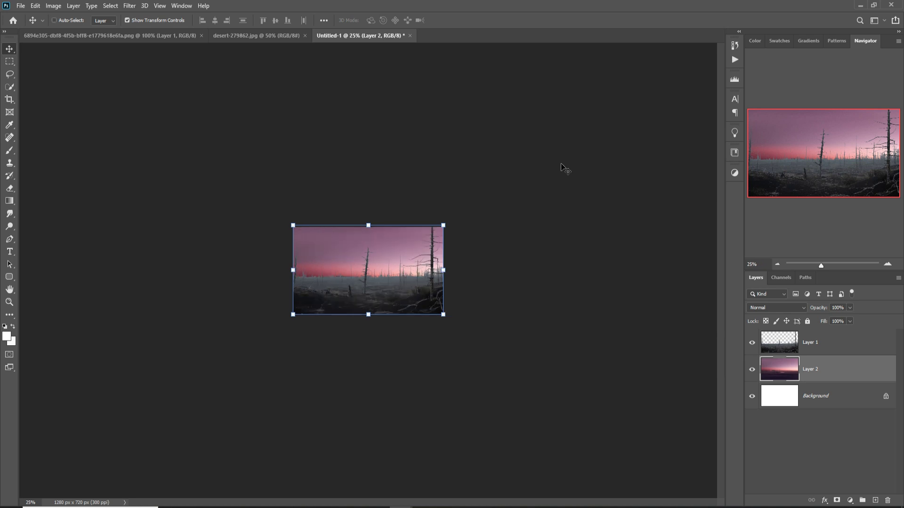
{"action": "key", "text": "ctrl+plus"}
{"action": "key", "text": "ctrl+plus"}
{"action": "key", "text": "ctrl+plus"}
{"action": "left_click", "coordinate": [476, 368]}
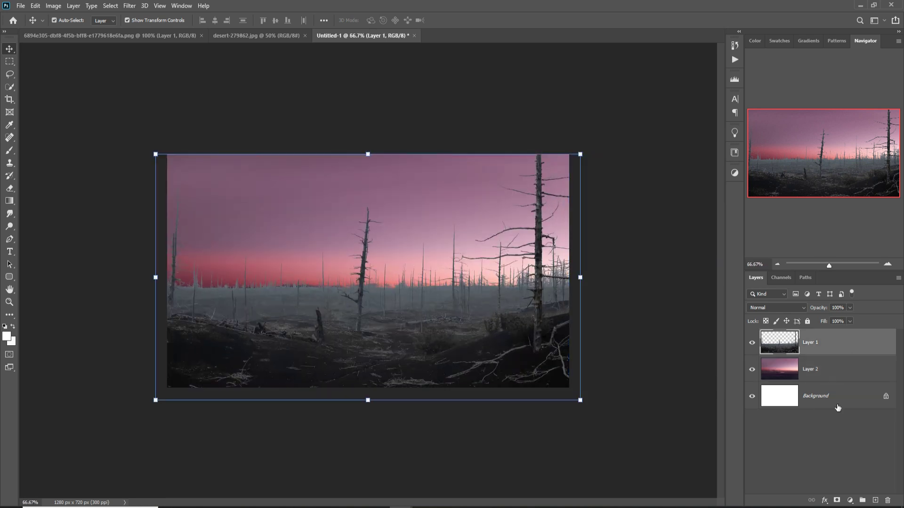
{"action": "left_click", "coordinate": [850, 500]}
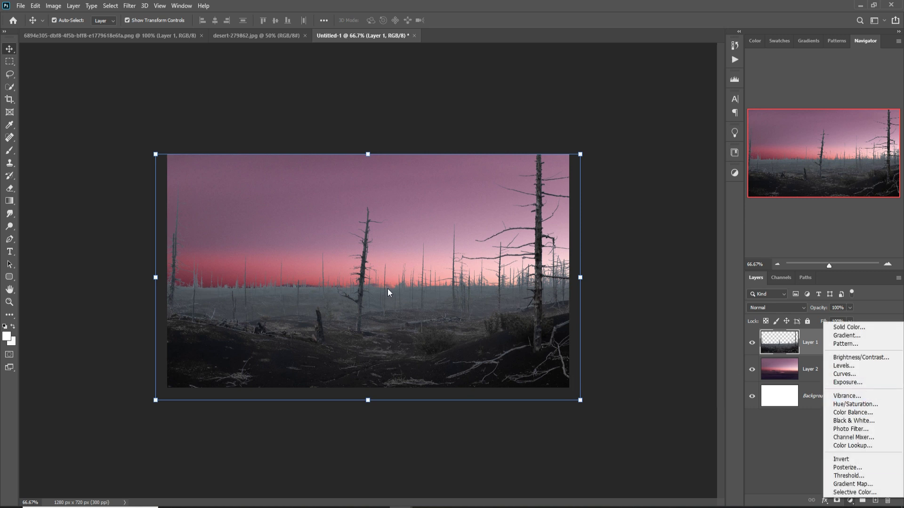
{"action": "left_click", "coordinate": [846, 412]}
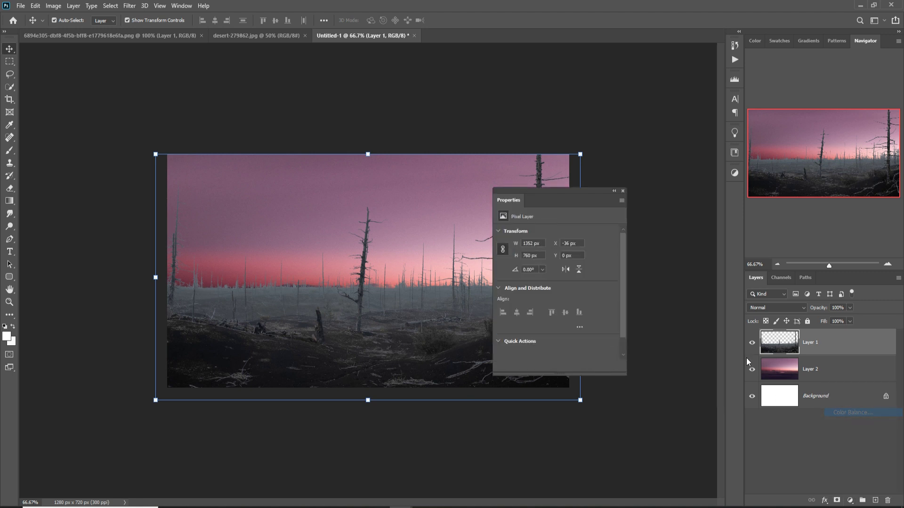
{"action": "left_click", "coordinate": [559, 368]}
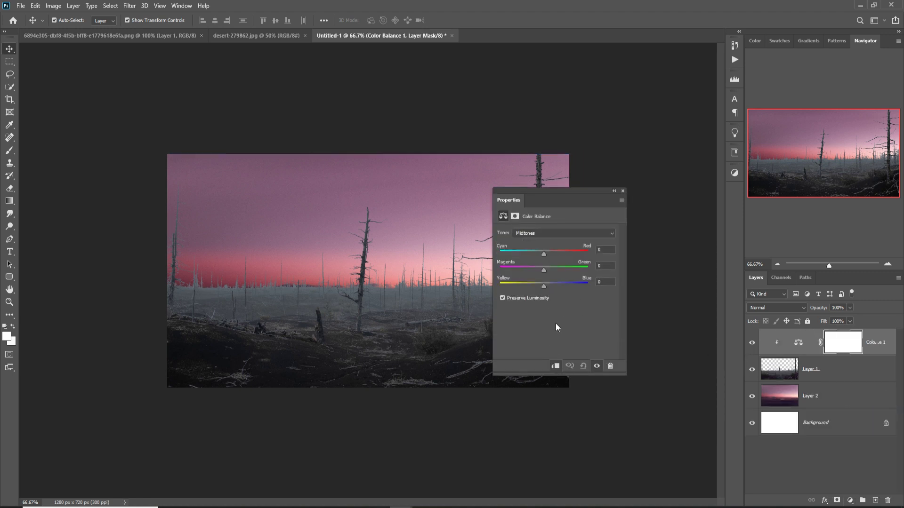
{"action": "left_click_drag", "start_coordinate": [544, 255], "coordinate": [543, 253]}
{"action": "left_click", "coordinate": [622, 191]}
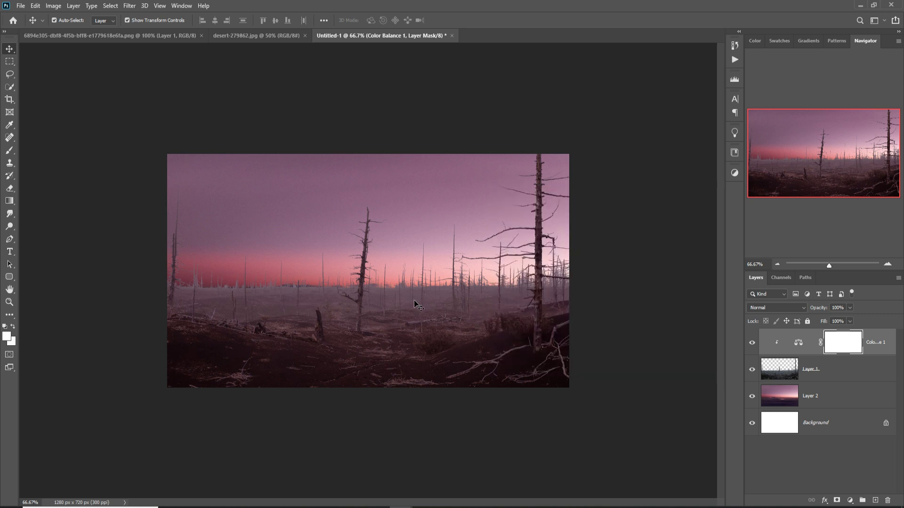
{"action": "left_click", "coordinate": [833, 398]}
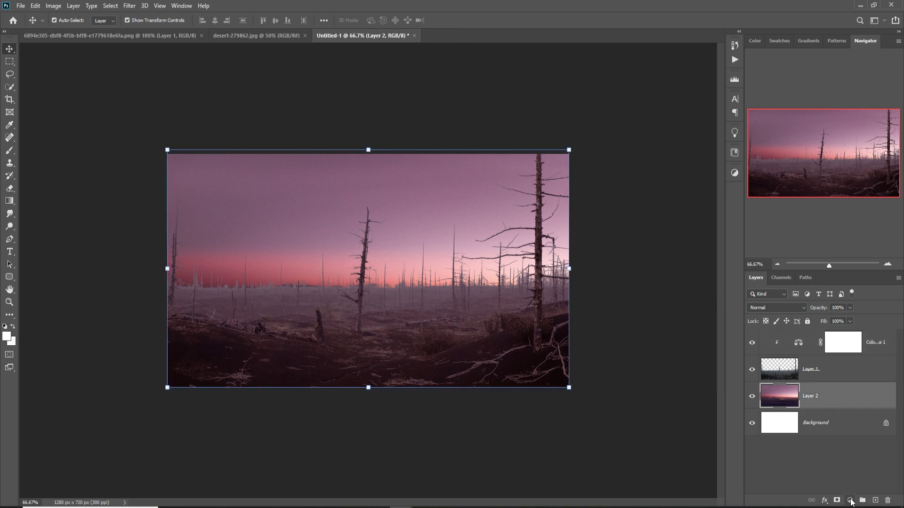
{"action": "left_click", "coordinate": [851, 501]}
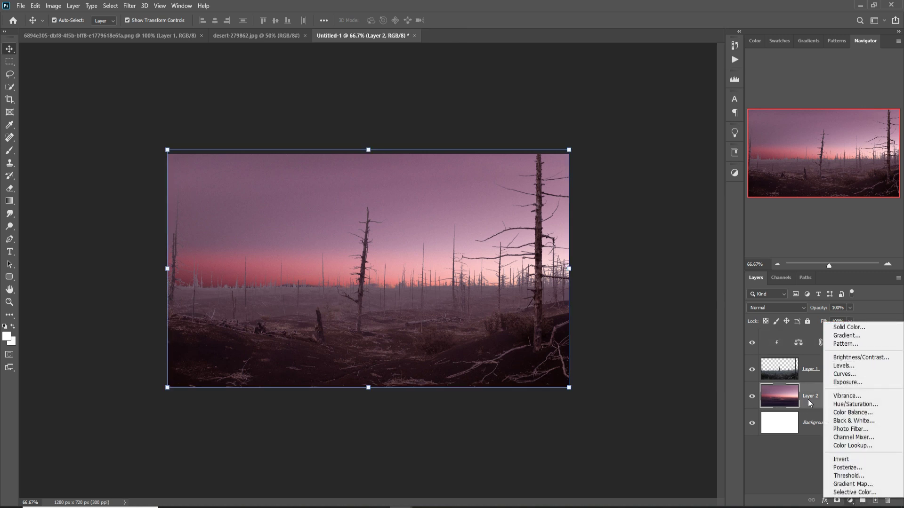
{"action": "left_click", "coordinate": [809, 403]}
Step: Select the cracked ground in desert-279862.jpg, copy it into the composition and minimize the source image
{"action": "left_click", "coordinate": [257, 37]}
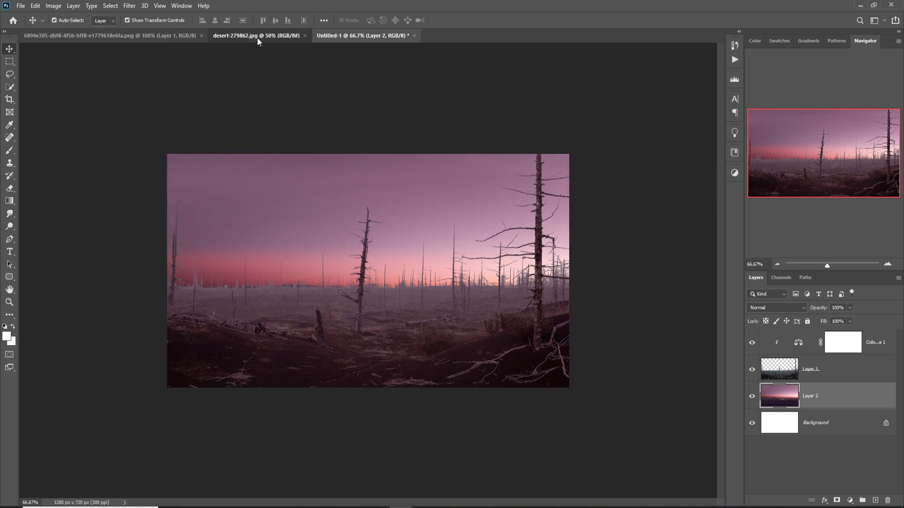
{"action": "left_click", "coordinate": [10, 62]}
{"action": "left_click_drag", "start_coordinate": [112, 324], "coordinate": [803, 499]}
{"action": "left_click", "coordinate": [9, 50]}
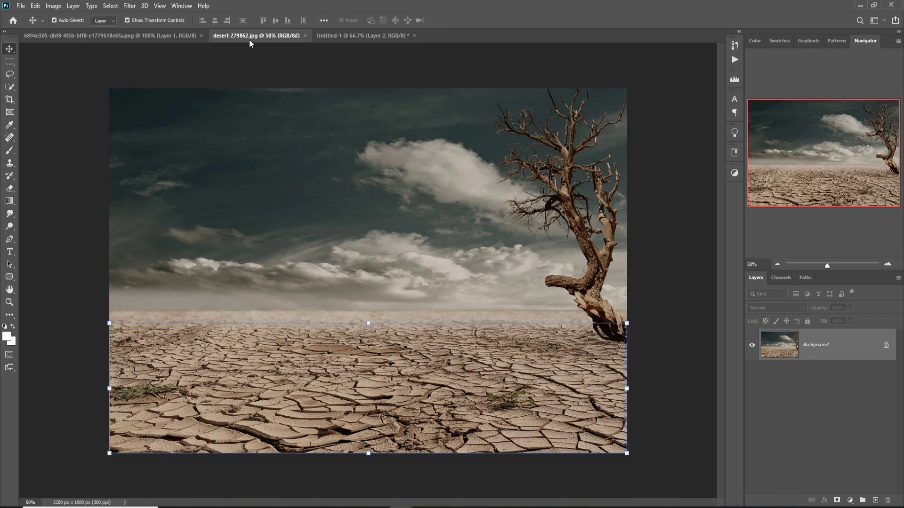
{"action": "left_click_drag", "start_coordinate": [250, 39], "coordinate": [404, 118]}
{"action": "left_click_drag", "start_coordinate": [712, 389], "coordinate": [289, 307]}
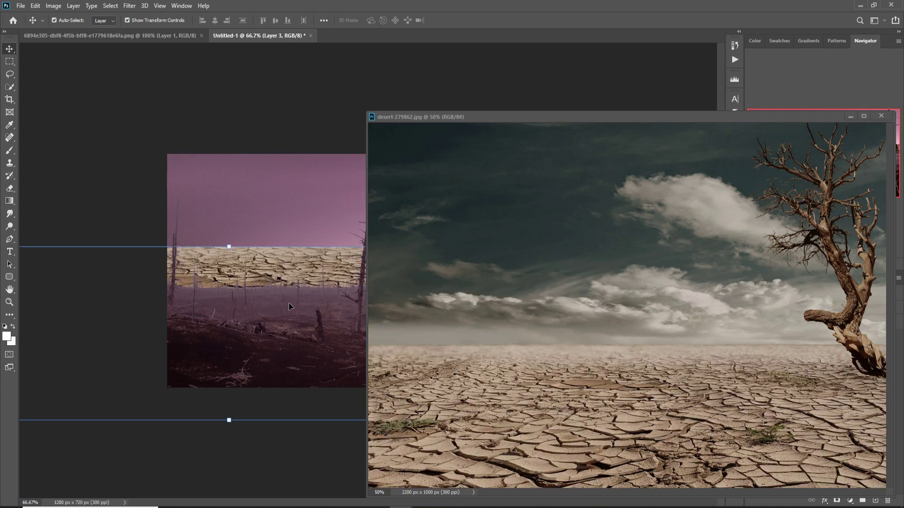
{"action": "left_click", "coordinate": [850, 117]}
Step: Bring the cracked-ground layer above all others and fit it below the horizon across the canvas width, at 58.18% width and 59.98% height
{"action": "left_click_drag", "start_coordinate": [856, 396], "coordinate": [843, 332]}
{"action": "left_click_drag", "start_coordinate": [234, 248], "coordinate": [229, 317]}
{"action": "left_click_drag", "start_coordinate": [264, 359], "coordinate": [404, 326]}
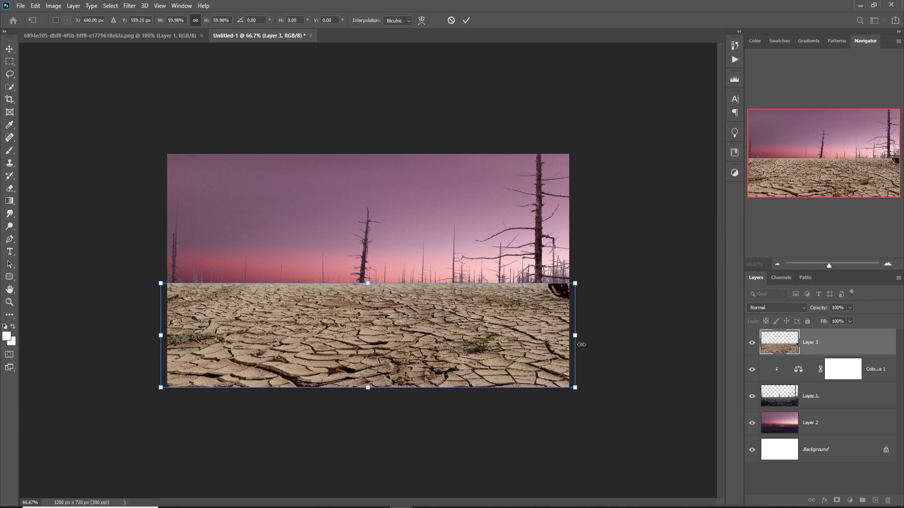
{"action": "left_click_drag", "start_coordinate": [581, 345], "coordinate": [576, 344]}
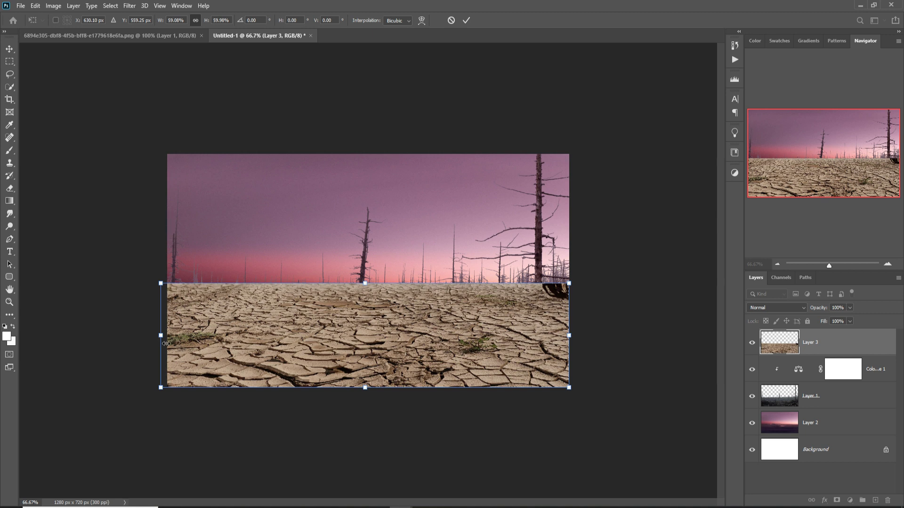
{"action": "left_click_drag", "start_coordinate": [166, 344], "coordinate": [173, 343]}
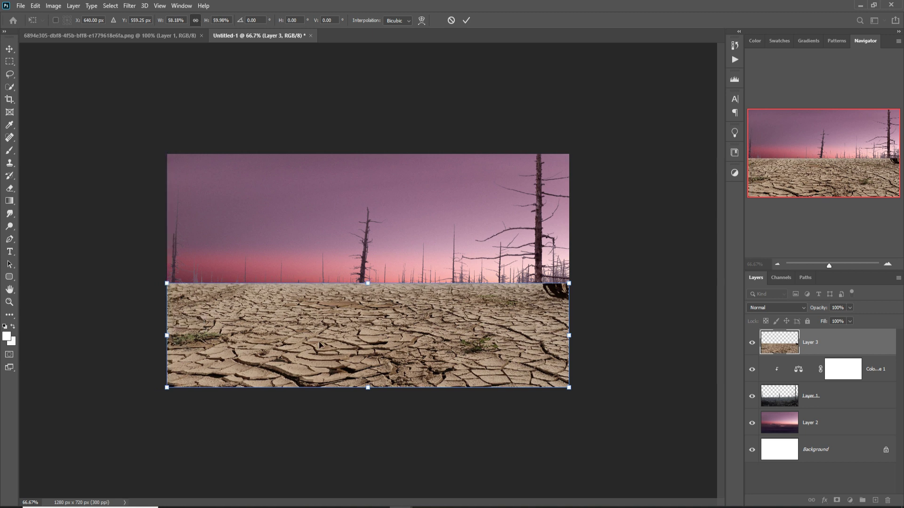
{"action": "left_click", "coordinate": [466, 21]}
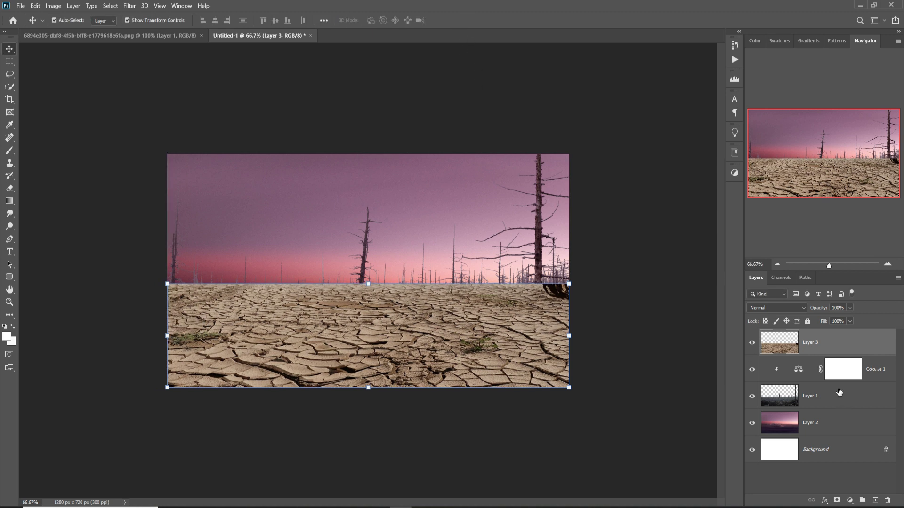
Step: Add a layer mask to the cracked-ground layer and set the foreground colour to near-black #020202
{"action": "left_click", "coordinate": [837, 500]}
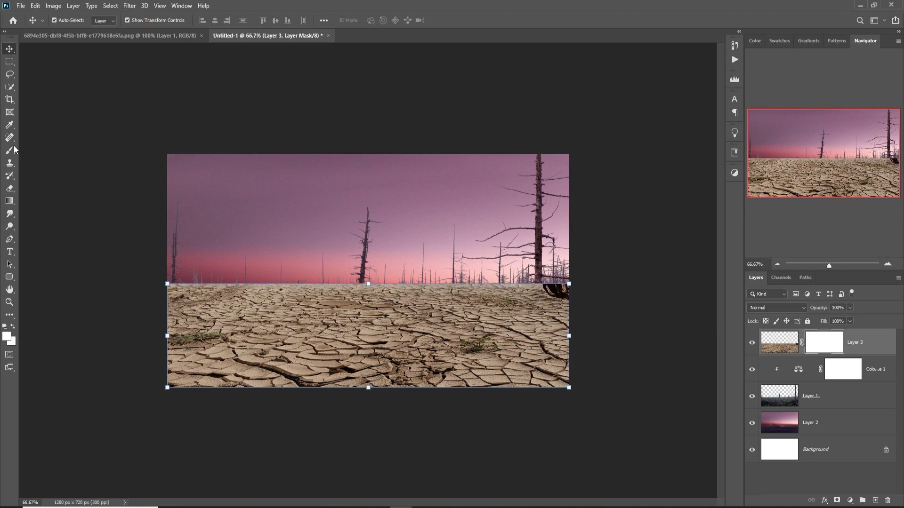
{"action": "left_click", "coordinate": [9, 125]}
{"action": "left_click", "coordinate": [7, 336]}
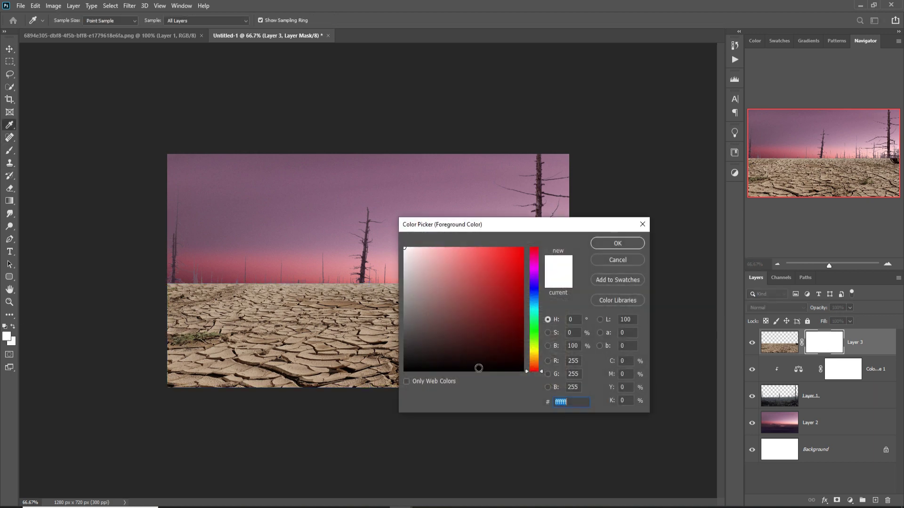
{"action": "left_click", "coordinate": [409, 376]}
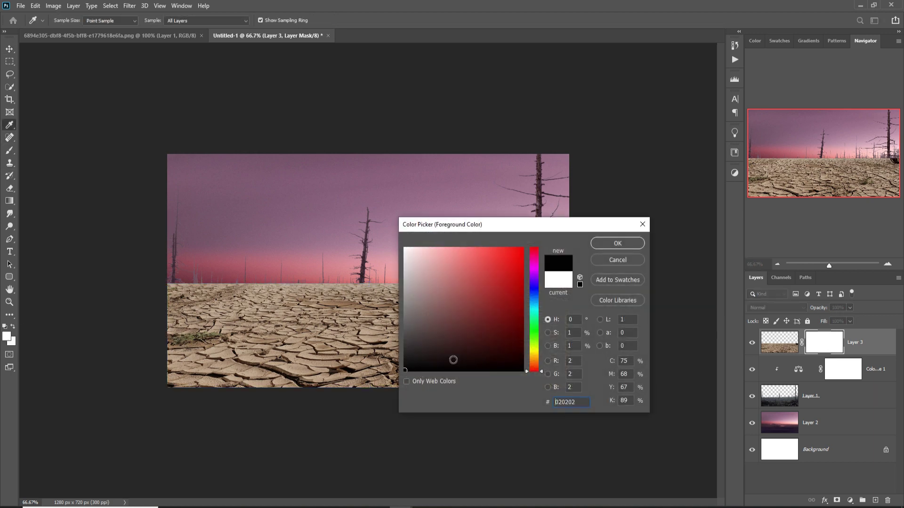
{"action": "left_click", "coordinate": [612, 243]}
Step: Brush the mask along the horizon at 21% and 6% opacity to fade the cracked ground's upper edge into the forest
{"action": "key", "text": "b"}
{"action": "left_click", "coordinate": [215, 20]}
{"action": "left_click_drag", "start_coordinate": [216, 31], "coordinate": [221, 32]}
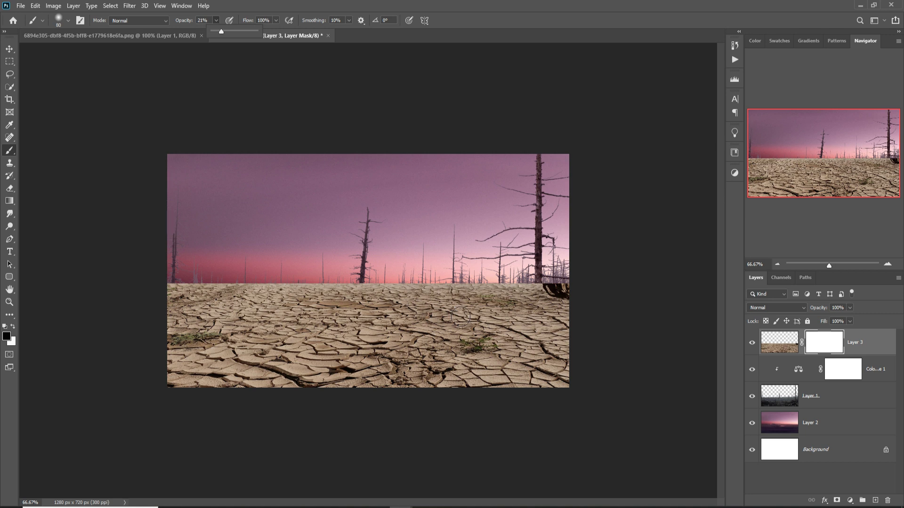
{"action": "left_click", "coordinate": [460, 317]}
{"action": "key", "text": "bracketright"}
{"action": "mouse_move", "coordinate": [306, 290]}
{"action": "left_mouse_down"}
{"action": "mouse_move", "coordinate": [498, 297]}
{"action": "mouse_move", "coordinate": [289, 303]}
{"action": "mouse_move", "coordinate": [441, 298]}
{"action": "mouse_move", "coordinate": [304, 305]}
{"action": "mouse_move", "coordinate": [343, 291]}
{"action": "mouse_move", "coordinate": [592, 307]}
{"action": "mouse_move", "coordinate": [616, 300]}
{"action": "mouse_move", "coordinate": [380, 287]}
{"action": "mouse_move", "coordinate": [196, 306]}
{"action": "mouse_move", "coordinate": [256, 290]}
{"action": "mouse_move", "coordinate": [182, 310]}
{"action": "mouse_move", "coordinate": [220, 301]}
{"action": "mouse_move", "coordinate": [391, 296]}
{"action": "mouse_move", "coordinate": [368, 327]}
{"action": "mouse_move", "coordinate": [203, 318]}
{"action": "mouse_move", "coordinate": [508, 305]}
{"action": "mouse_move", "coordinate": [565, 323]}
{"action": "mouse_move", "coordinate": [579, 339]}
{"action": "mouse_move", "coordinate": [600, 339]}
{"action": "mouse_move", "coordinate": [617, 324]}
{"action": "mouse_move", "coordinate": [676, 402]}
{"action": "mouse_move", "coordinate": [431, 324]}
{"action": "mouse_move", "coordinate": [551, 326]}
{"action": "mouse_move", "coordinate": [246, 337]}
{"action": "mouse_move", "coordinate": [190, 326]}
{"action": "mouse_move", "coordinate": [354, 337]}
{"action": "mouse_move", "coordinate": [333, 295]}
{"action": "mouse_move", "coordinate": [376, 360]}
{"action": "mouse_move", "coordinate": [192, 387]}
{"action": "mouse_move", "coordinate": [293, 440]}
{"action": "mouse_move", "coordinate": [406, 359]}
{"action": "mouse_move", "coordinate": [601, 398]}
{"action": "mouse_move", "coordinate": [501, 398]}
{"action": "mouse_move", "coordinate": [519, 327]}
{"action": "mouse_move", "coordinate": [338, 300]}
{"action": "mouse_move", "coordinate": [596, 379]}
{"action": "mouse_move", "coordinate": [560, 374]}
{"action": "mouse_move", "coordinate": [681, 396]}
{"action": "left_mouse_up"}
{"action": "key", "text": "0"}
{"action": "key", "text": "6"}
{"action": "key", "text": "bracketright"}
{"action": "key", "text": "bracketright"}
{"action": "key", "text": "bracketright"}
{"action": "key", "text": "v"}
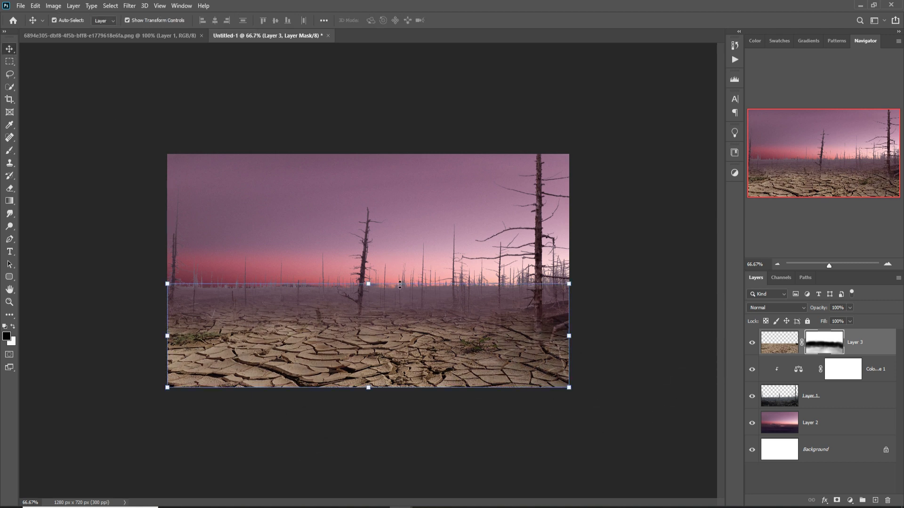
Step: Add a Curves adjustment clipped to the forest layer and bend the RGB curve downward to darken the trees
{"action": "left_click", "coordinate": [850, 403]}
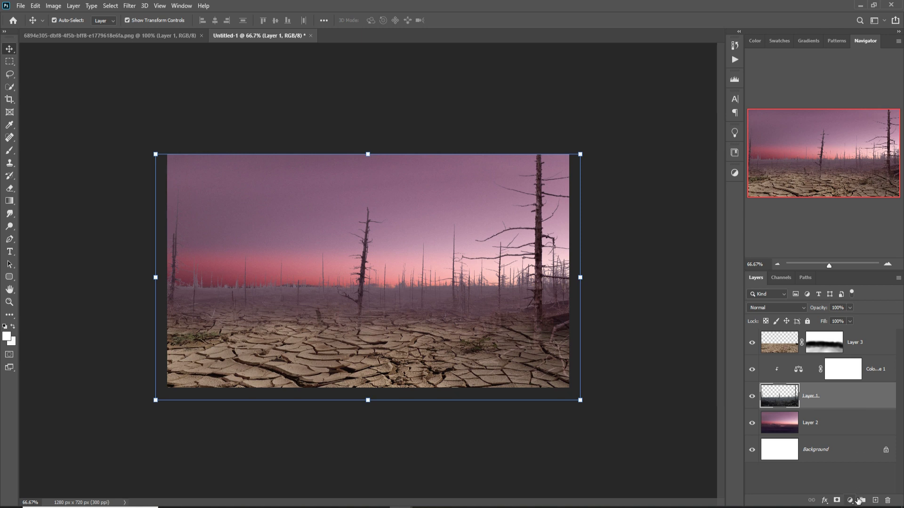
{"action": "left_click", "coordinate": [850, 500]}
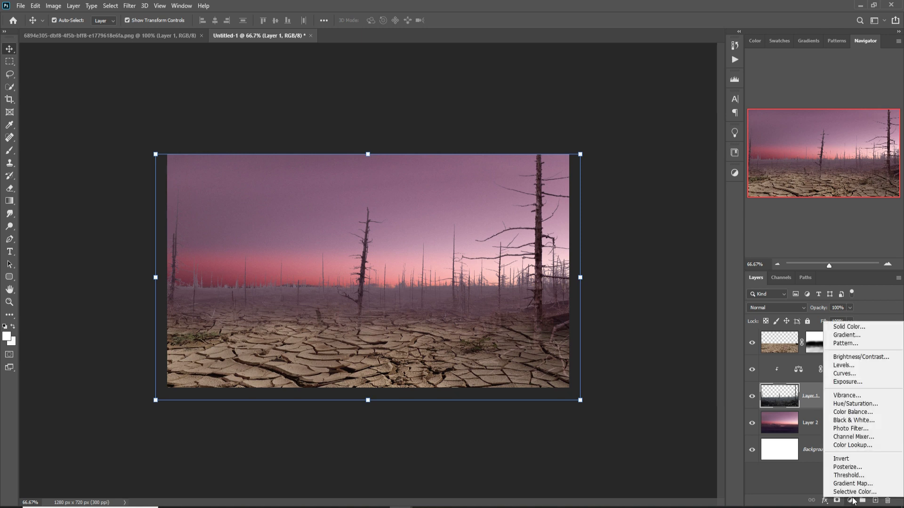
{"action": "left_click", "coordinate": [856, 373]}
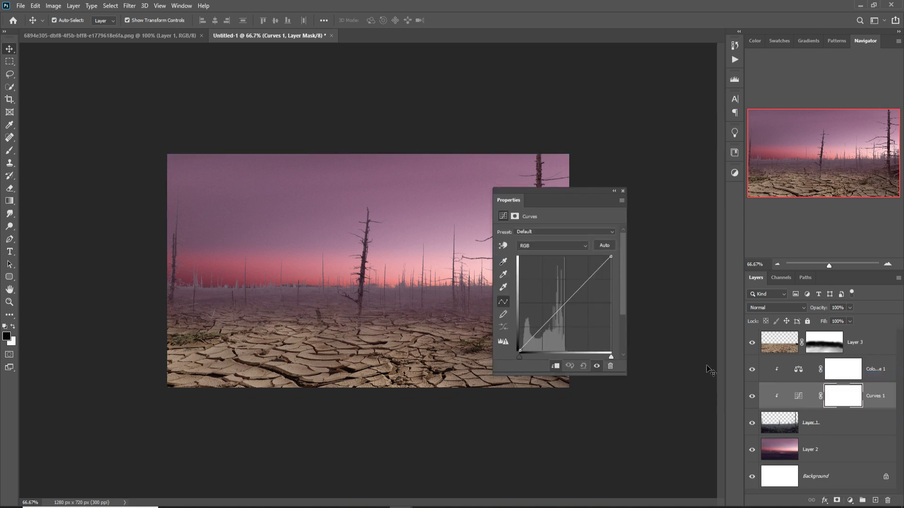
{"action": "left_click", "coordinate": [571, 307]}
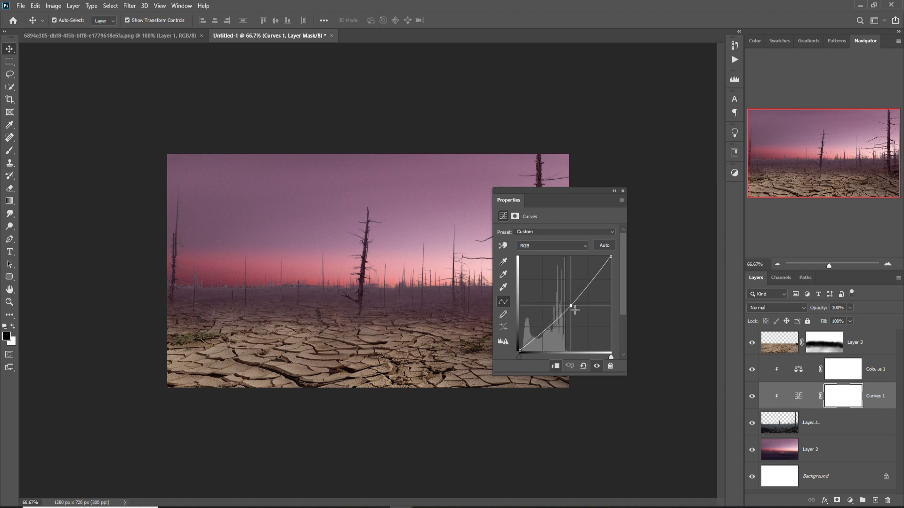
{"action": "left_click_drag", "start_coordinate": [575, 310], "coordinate": [565, 324]}
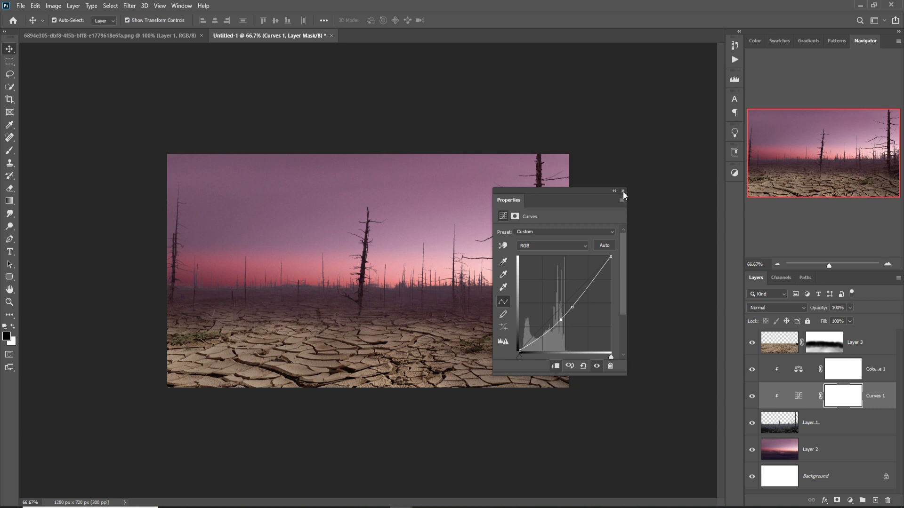
{"action": "left_click", "coordinate": [623, 191]}
Step: Create an empty layer above the forest's Color Balance adjustment and clip it to the forest layer
{"action": "left_click", "coordinate": [858, 429]}
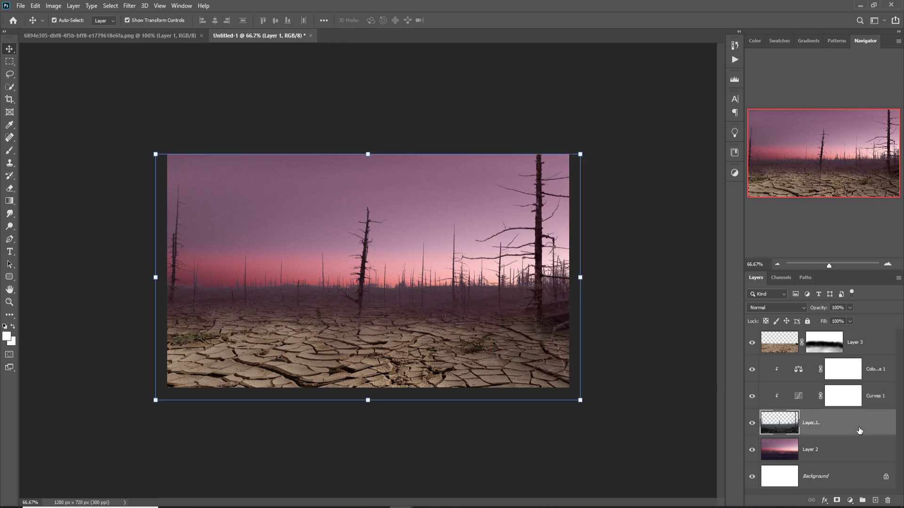
{"action": "left_click", "coordinate": [878, 372]}
{"action": "key", "text": "ctrl+alt+shift+e"}
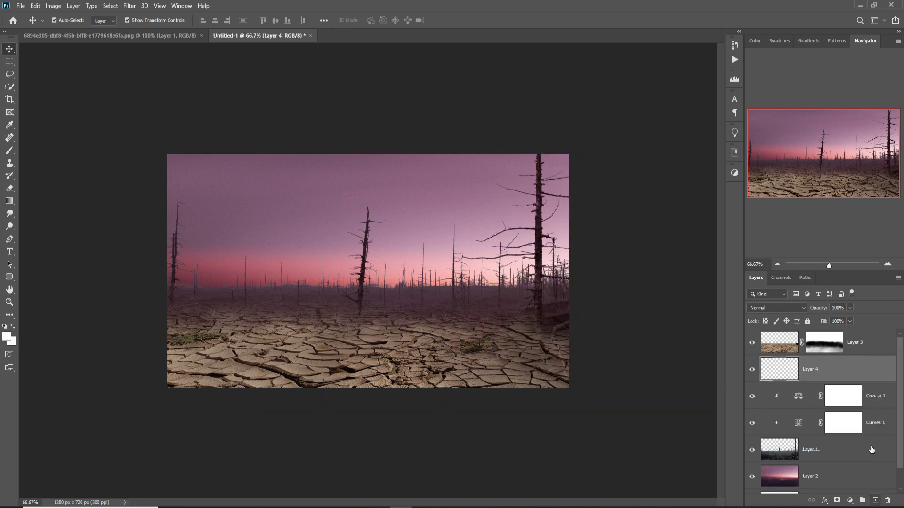
{"action": "right_click", "coordinate": [852, 370]}
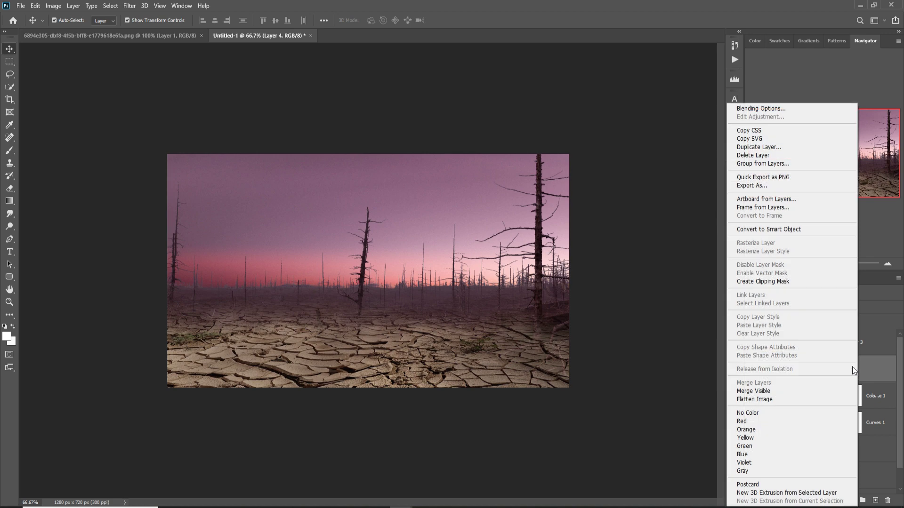
{"action": "left_click", "coordinate": [763, 282]}
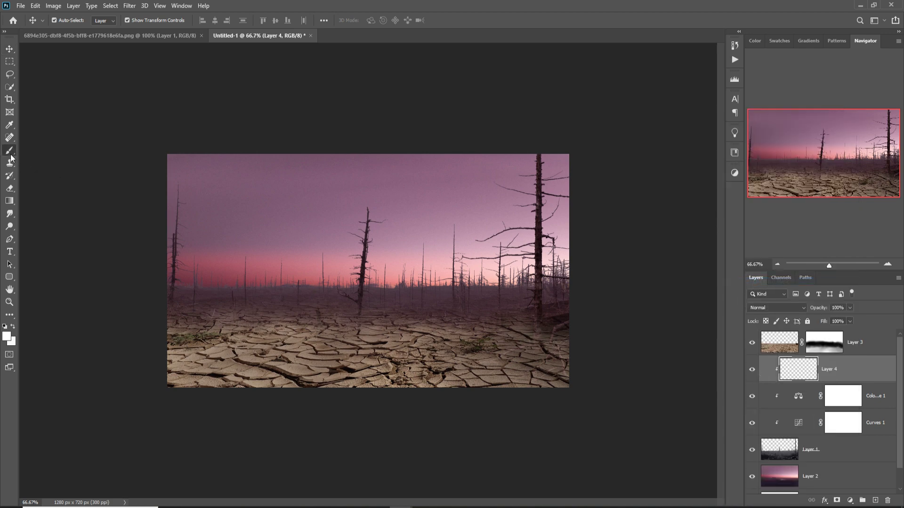
Step: Sample the pink of the sunset sky near the horizon as the foreground colour
{"action": "key", "text": "i"}
{"action": "left_click", "coordinate": [6, 336]}
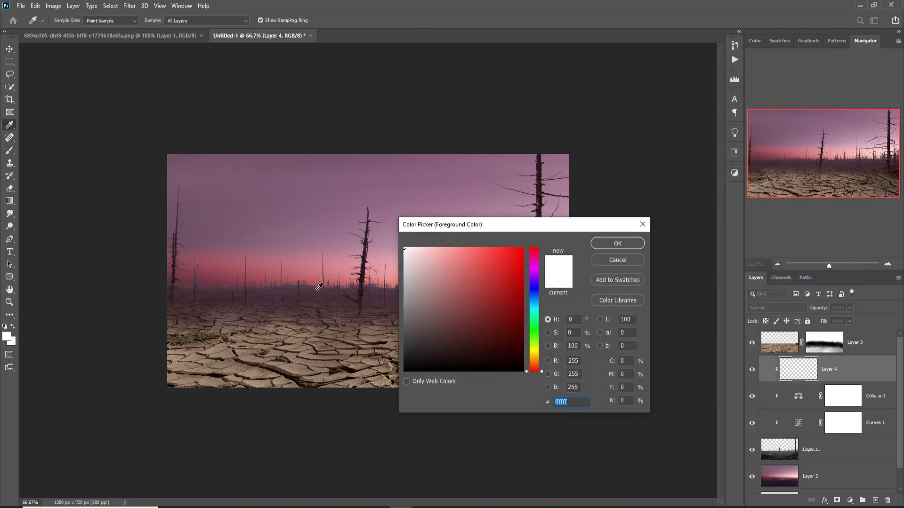
{"action": "left_click", "coordinate": [322, 282]}
{"action": "left_click", "coordinate": [617, 244]}
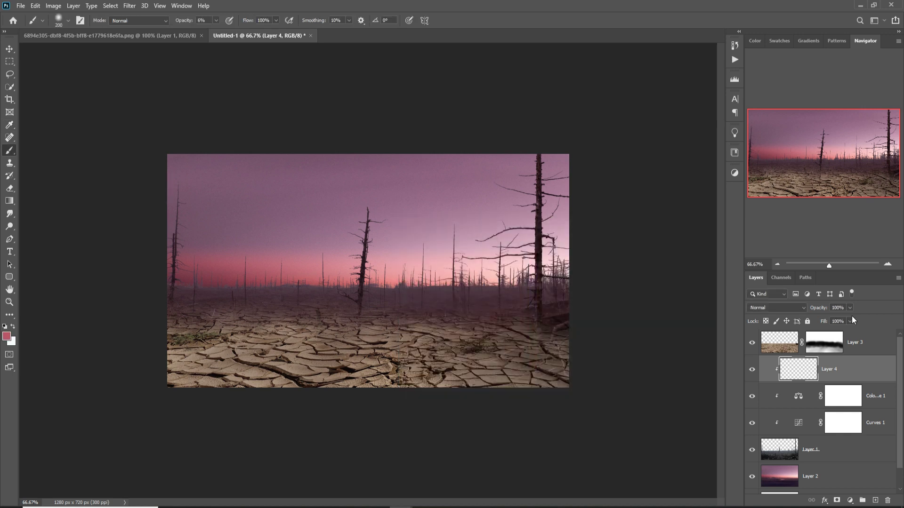
Step: Set the new clipped layer's opacity to 23% and brush a pink haze along the base of the forest
{"action": "mouse_move", "coordinate": [850, 308]}
{"action": "left_mouse_down"}
{"action": "mouse_move", "coordinate": [859, 325]}
{"action": "mouse_move", "coordinate": [850, 325]}
{"action": "left_mouse_up"}
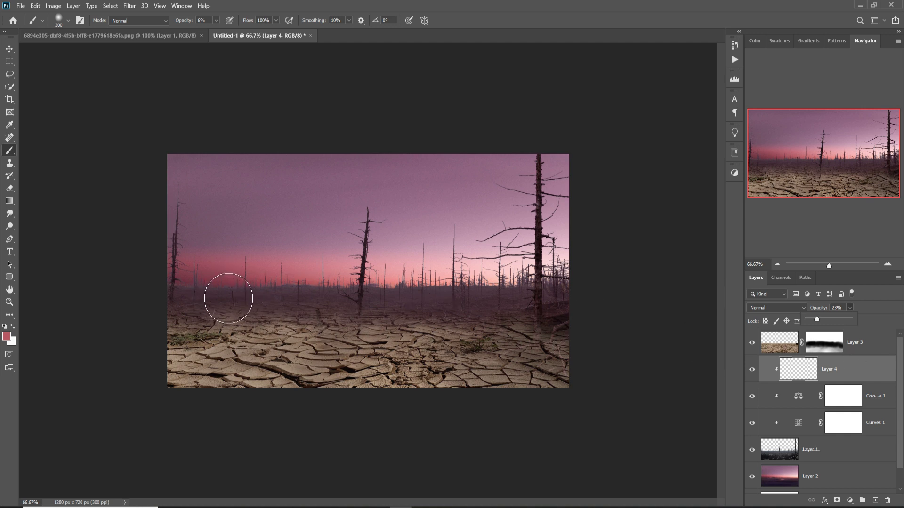
{"action": "left_click", "coordinate": [257, 295]}
{"action": "mouse_move", "coordinate": [257, 295]}
{"action": "left_mouse_down"}
{"action": "mouse_move", "coordinate": [221, 303]}
{"action": "mouse_move", "coordinate": [278, 298]}
{"action": "mouse_move", "coordinate": [248, 314]}
{"action": "mouse_move", "coordinate": [367, 315]}
{"action": "mouse_move", "coordinate": [266, 349]}
{"action": "mouse_move", "coordinate": [554, 327]}
{"action": "mouse_move", "coordinate": [410, 324]}
{"action": "left_mouse_up"}
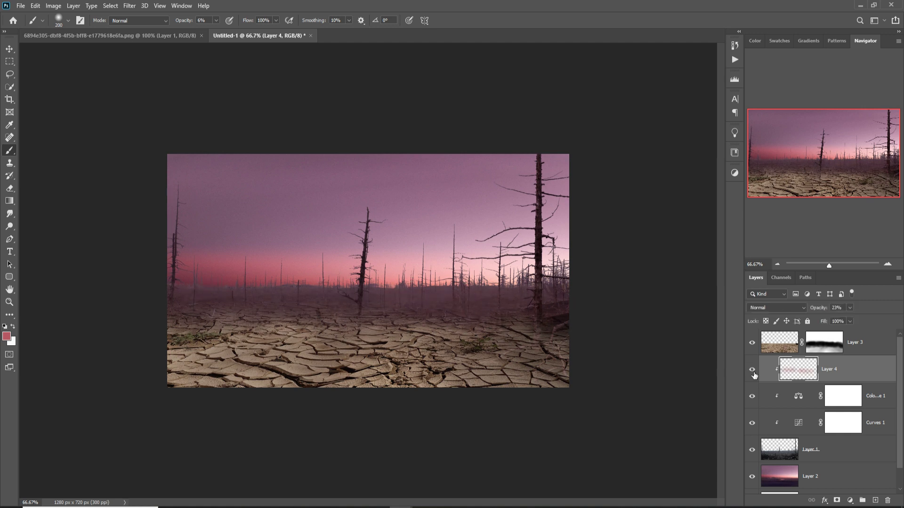
{"action": "left_click_drag", "start_coordinate": [507, 312], "coordinate": [518, 324]}
Step: Copy the elephant from elephant.png into the composition and minimize the source image
{"action": "left_click", "coordinate": [110, 36]}
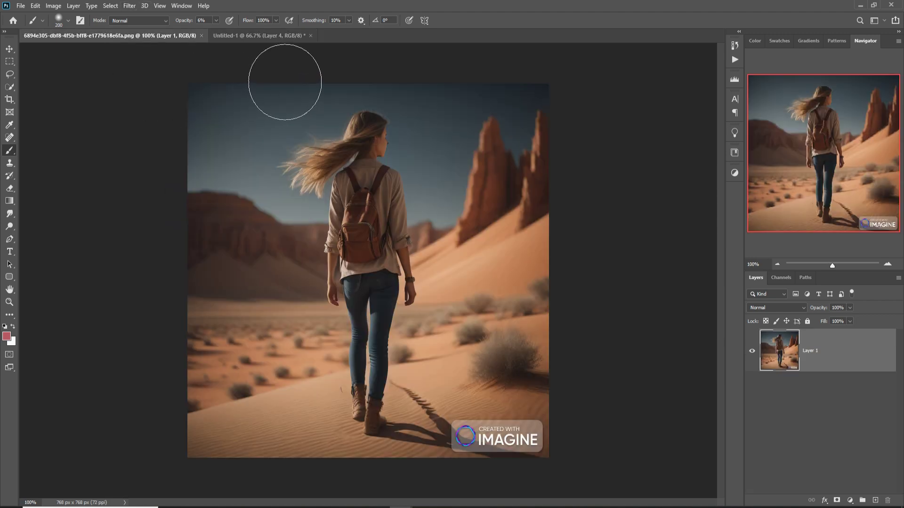
{"action": "left_click", "coordinate": [259, 36]}
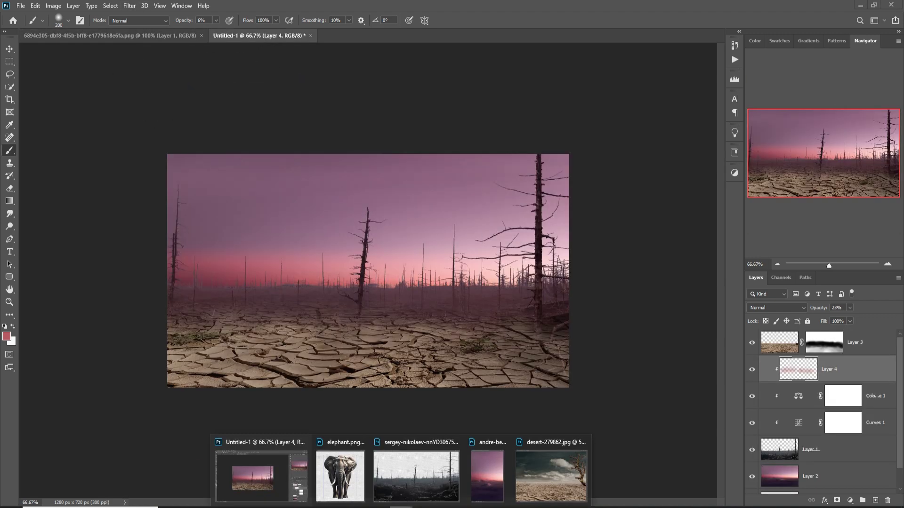
{"action": "left_click", "coordinate": [343, 473]}
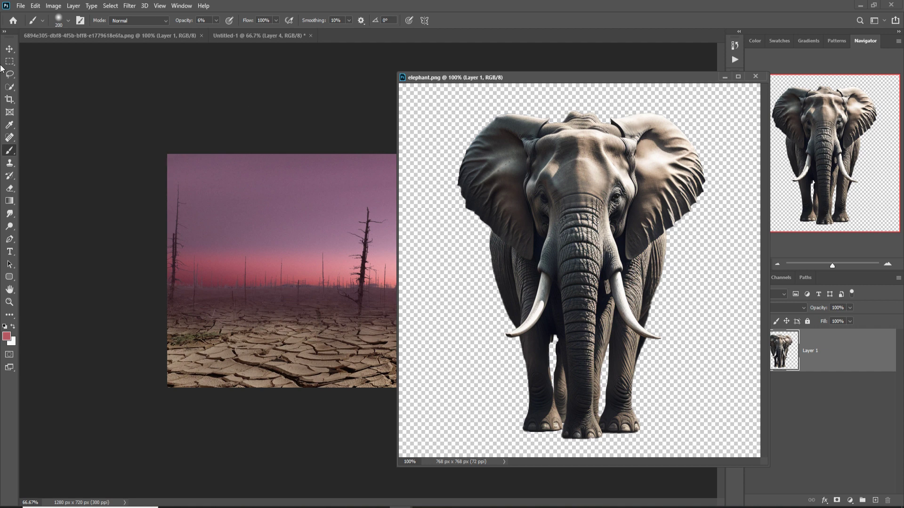
{"action": "left_click", "coordinate": [10, 48]}
{"action": "left_click", "coordinate": [127, 20]}
{"action": "left_click_drag", "start_coordinate": [545, 78], "coordinate": [669, 78]}
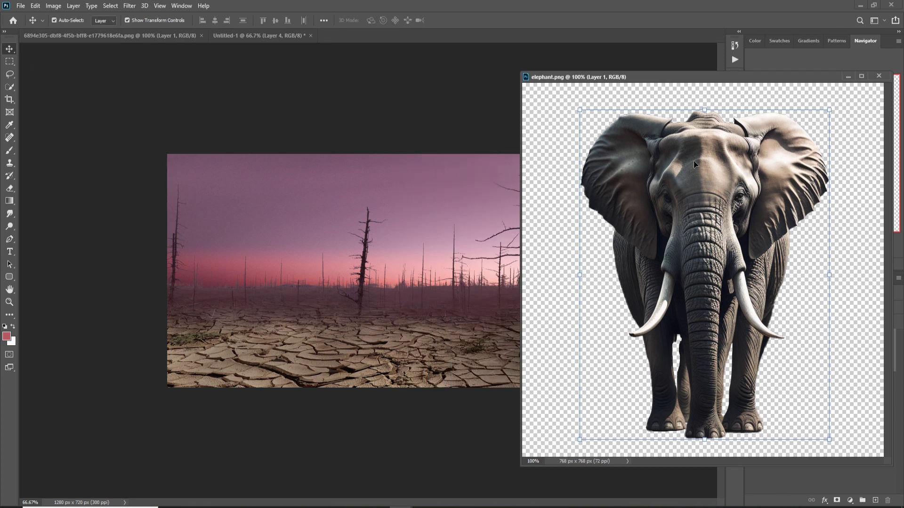
{"action": "left_click_drag", "start_coordinate": [694, 160], "coordinate": [384, 193]}
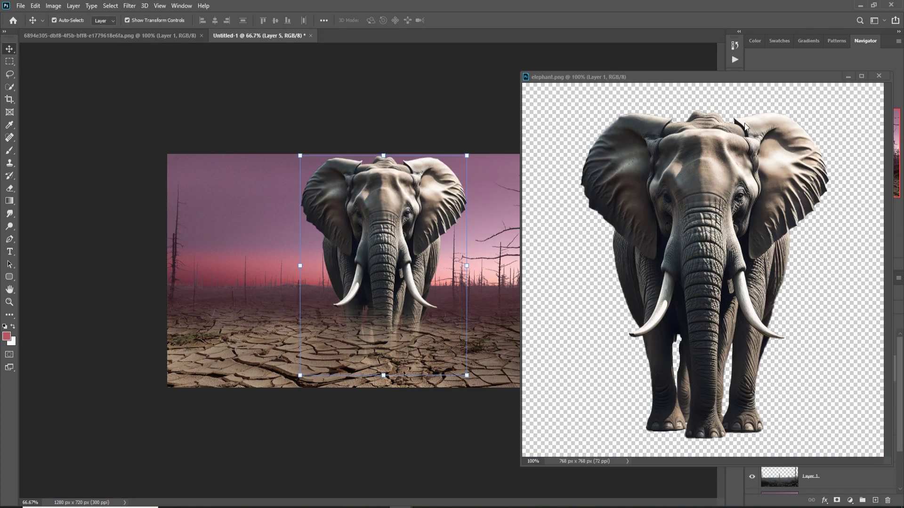
{"action": "left_click", "coordinate": [847, 77]}
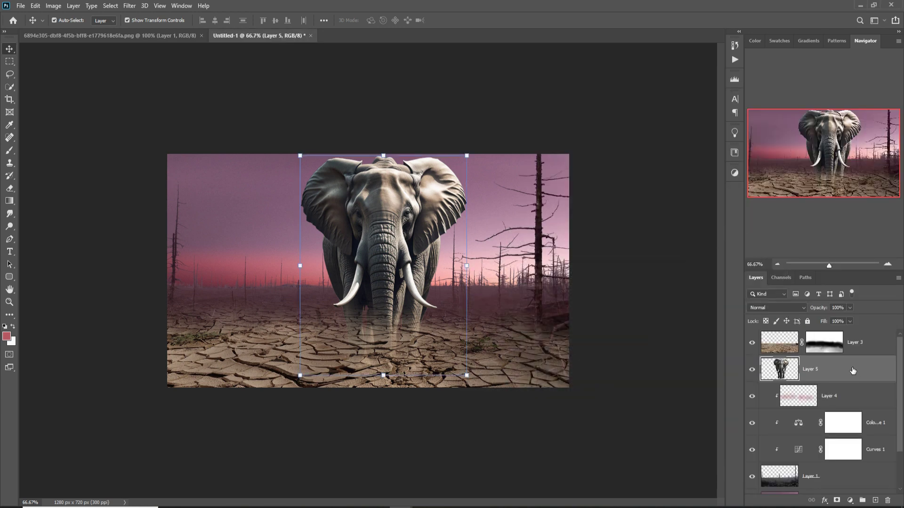
Step: Bring the elephant layer above all others and scale it to 74.89%, standing on the cracked ground slightly left of centre
{"action": "left_click_drag", "start_coordinate": [853, 371], "coordinate": [850, 336]}
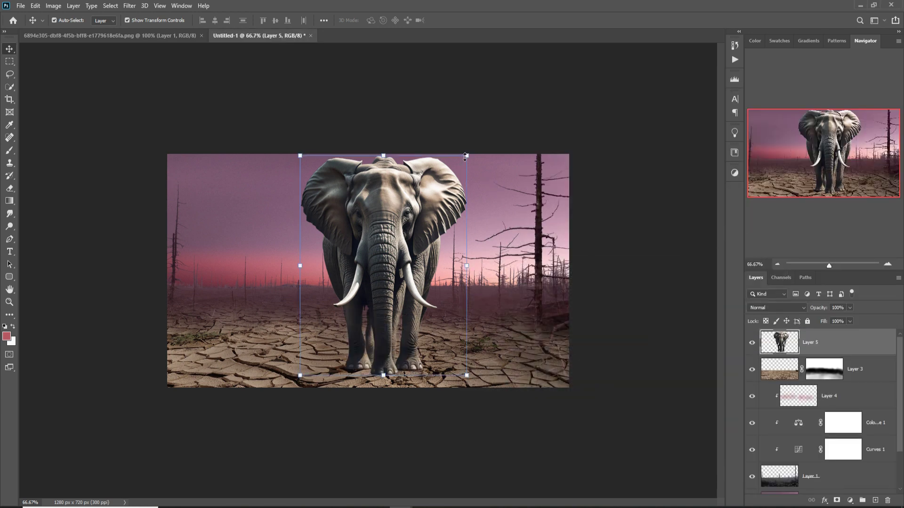
{"action": "left_click_drag", "start_coordinate": [465, 157], "coordinate": [434, 199]}
{"action": "left_click_drag", "start_coordinate": [373, 348], "coordinate": [366, 323]}
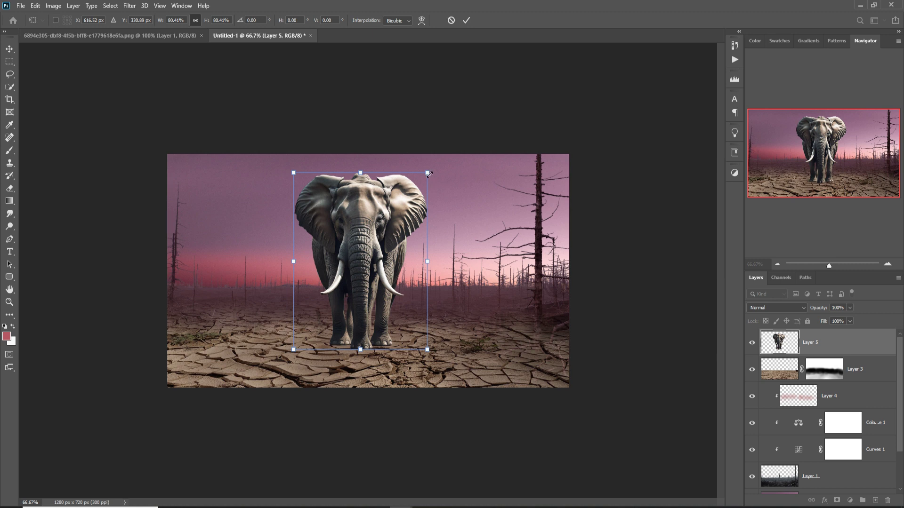
{"action": "left_click_drag", "start_coordinate": [427, 173], "coordinate": [421, 185]}
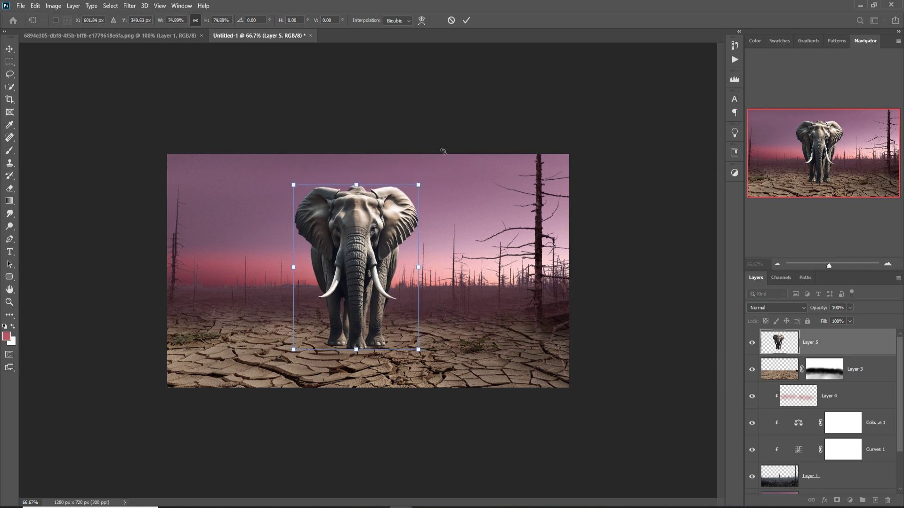
{"action": "left_click", "coordinate": [466, 21]}
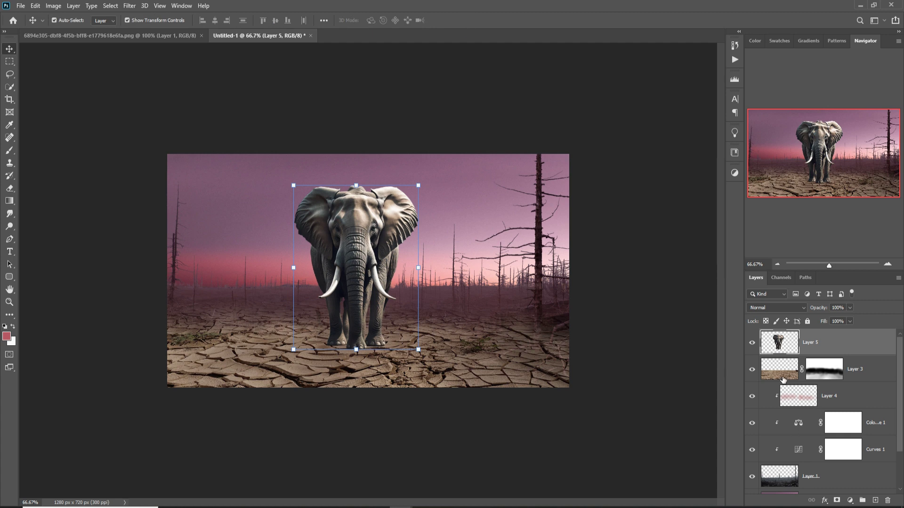
Step: Add a Color Balance adjustment clipped to the cracked-ground layer and shift its midtones toward red
{"action": "left_click", "coordinate": [783, 379]}
{"action": "left_click", "coordinate": [849, 500]}
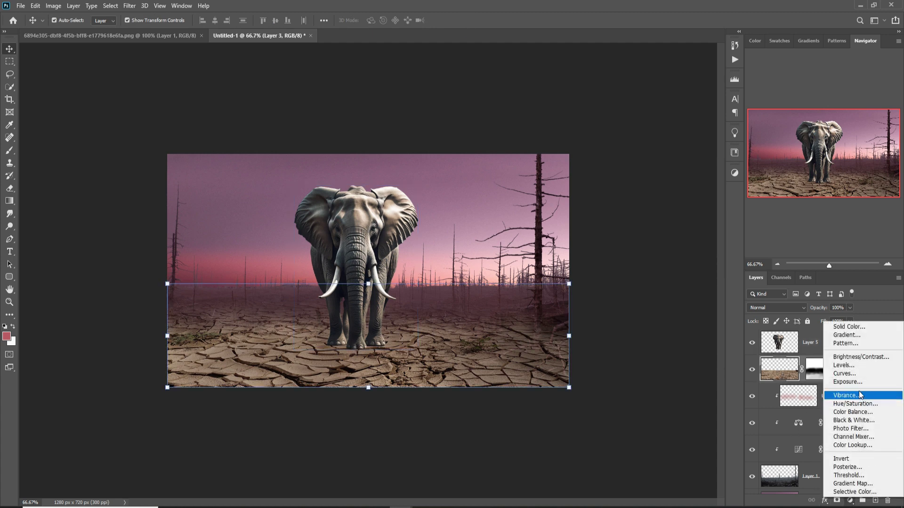
{"action": "left_click", "coordinate": [858, 413]}
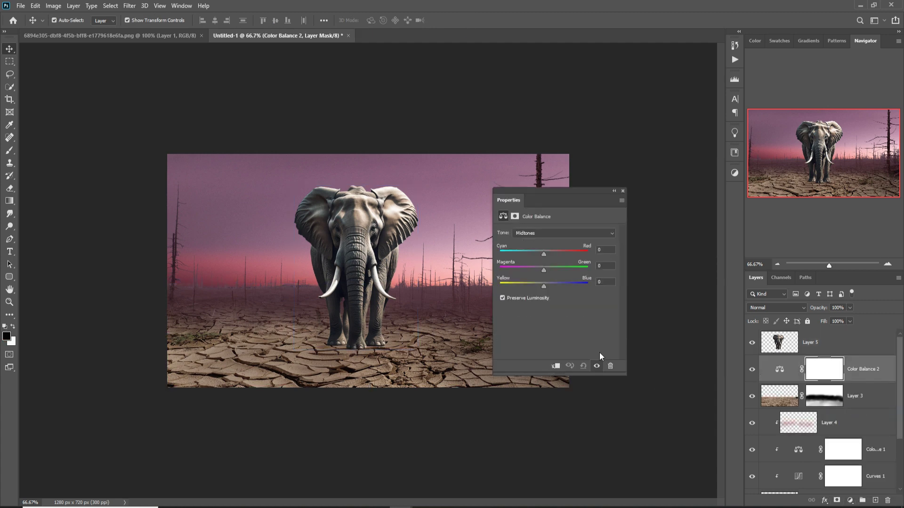
{"action": "left_click", "coordinate": [556, 366]}
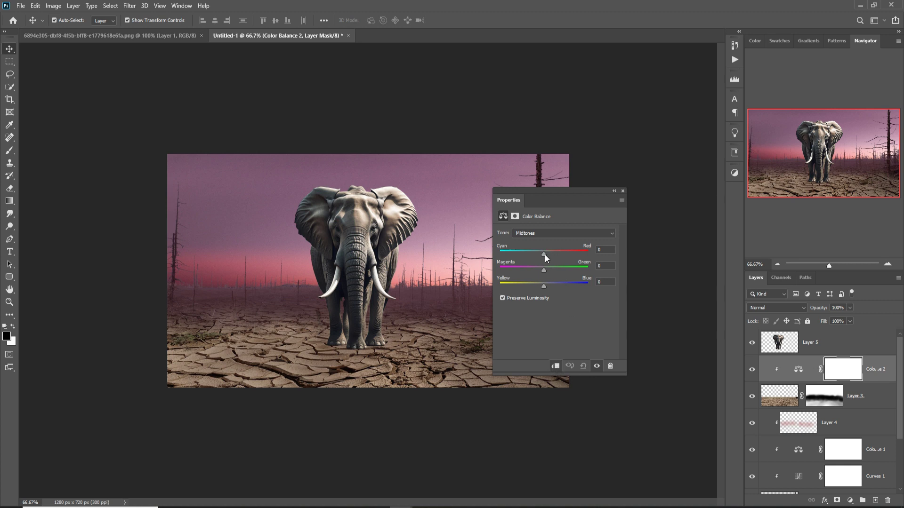
{"action": "left_click_drag", "start_coordinate": [543, 270], "coordinate": [549, 255]}
{"action": "left_click", "coordinate": [622, 191]}
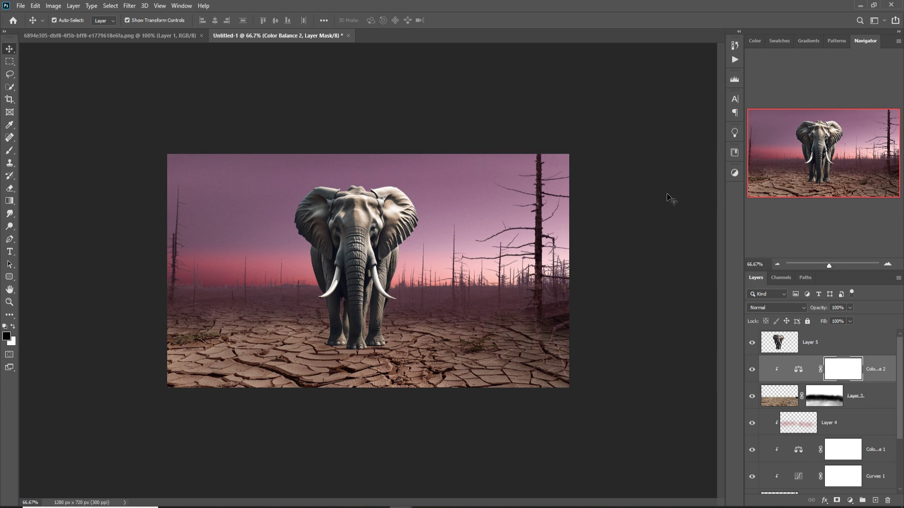
Step: Add a Curves adjustment clipped to the elephant layer and pull the RGB midtones down to darken the elephant
{"action": "left_click", "coordinate": [370, 236]}
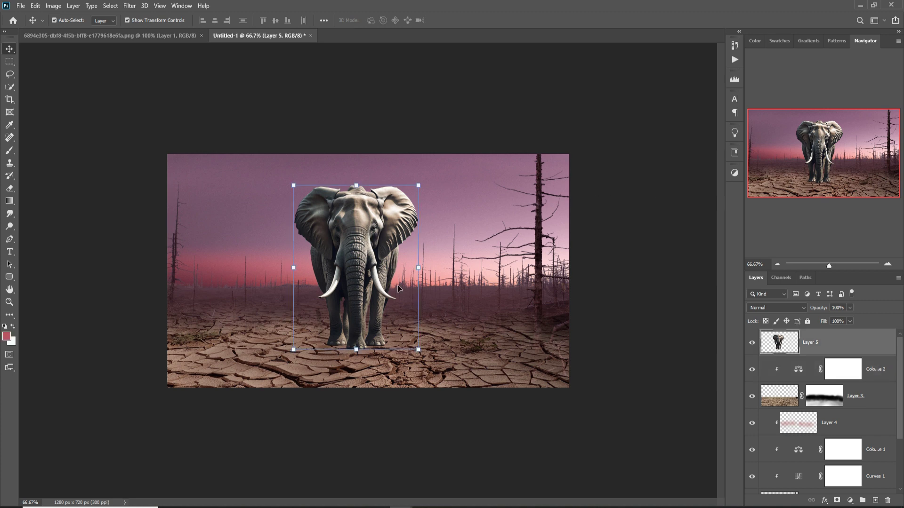
{"action": "left_click", "coordinate": [850, 501]}
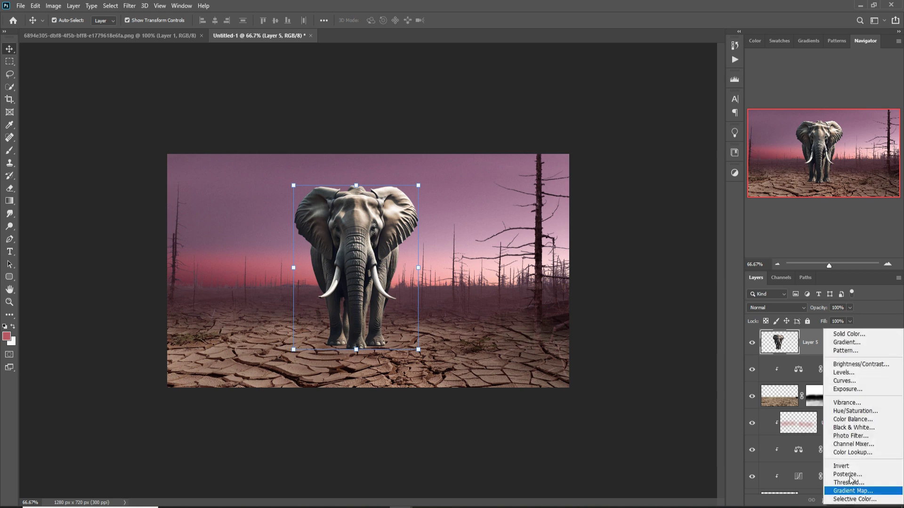
{"action": "left_click", "coordinate": [845, 382]}
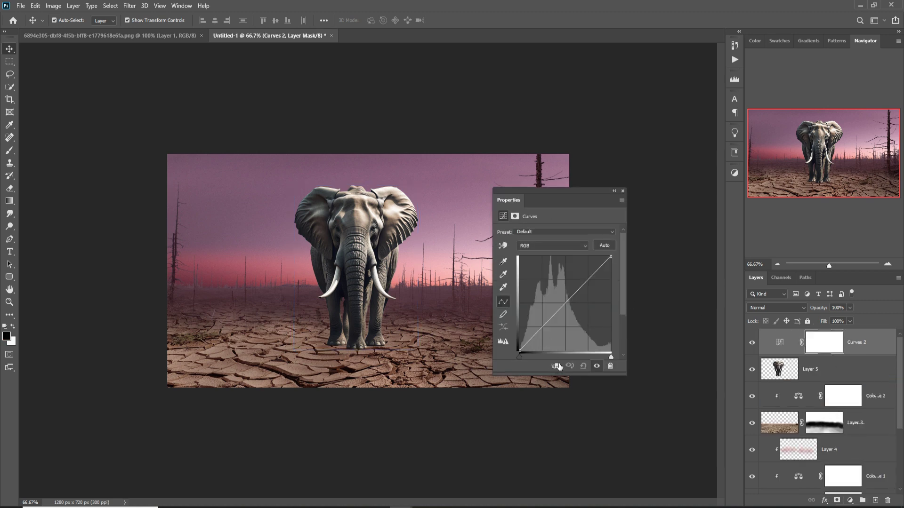
{"action": "left_click", "coordinate": [556, 366]}
{"action": "left_click_drag", "start_coordinate": [570, 306], "coordinate": [577, 310]}
{"action": "left_click", "coordinate": [623, 192]}
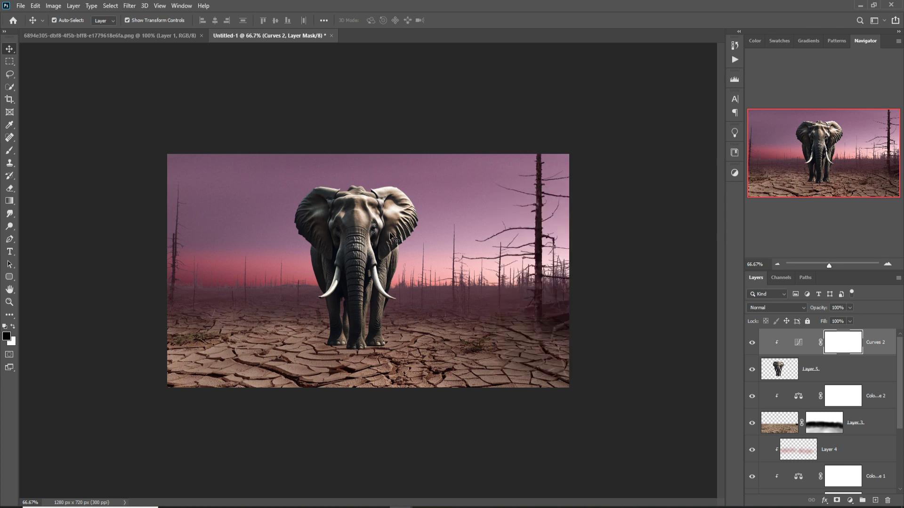
Step: Add a Brightness/Contrast adjustment clipped to the elephant with brightness -27 and contrast 4
{"action": "left_click", "coordinate": [851, 502]}
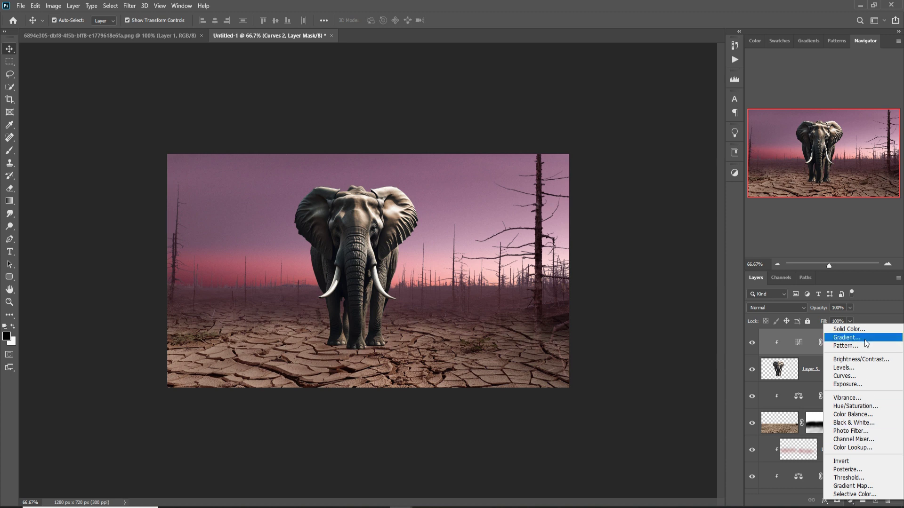
{"action": "left_click", "coordinate": [857, 360]}
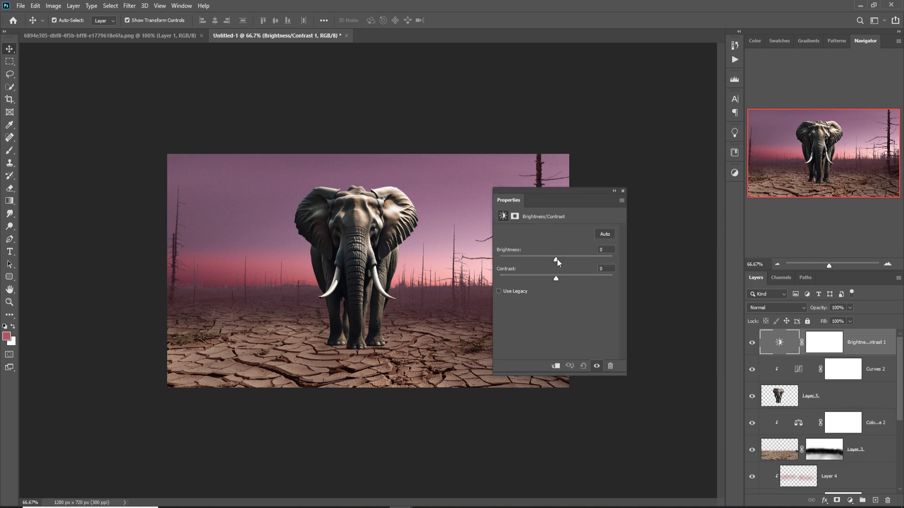
{"action": "left_click_drag", "start_coordinate": [557, 259], "coordinate": [565, 280]}
{"action": "left_click", "coordinate": [557, 367]}
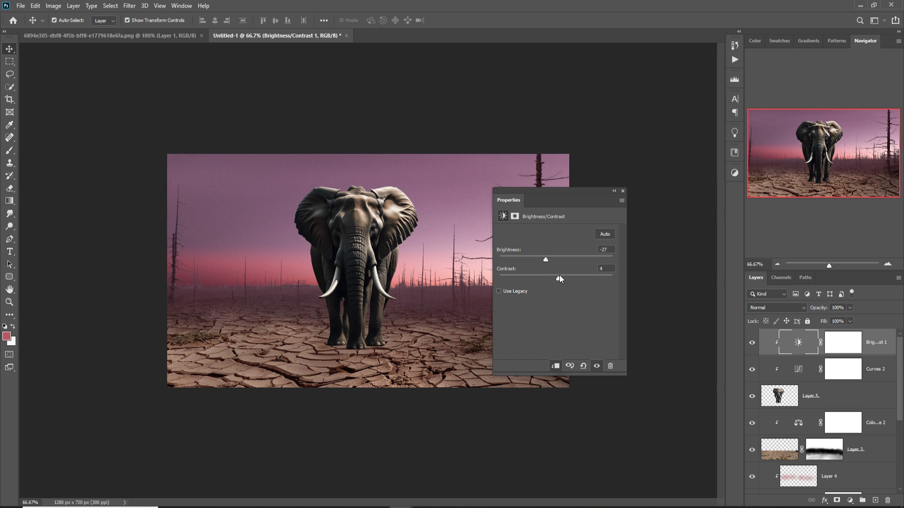
Step: Paint black at 100% brush opacity on the Brightness/Contrast mask over the right side of the elephant
{"action": "left_click", "coordinate": [855, 343]}
{"action": "key", "text": "b"}
{"action": "key", "text": "d"}
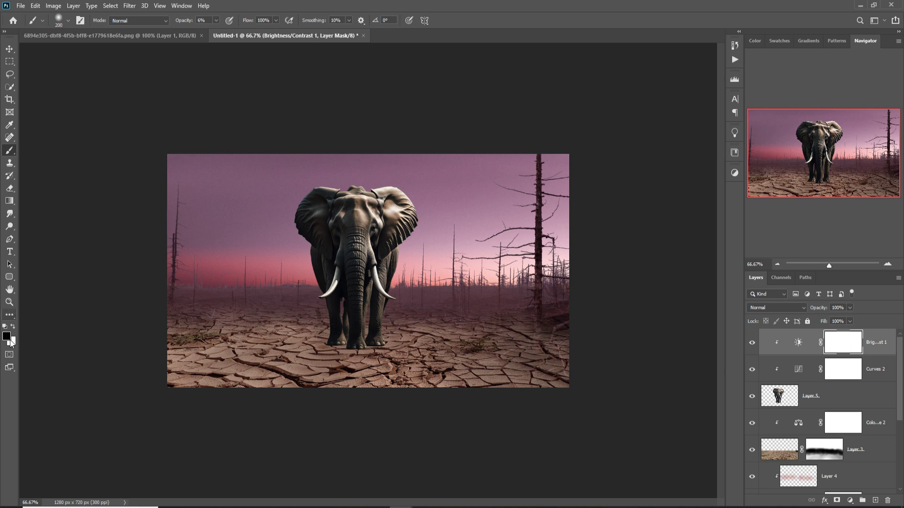
{"action": "left_click", "coordinate": [216, 21]}
{"action": "left_click_drag", "start_coordinate": [216, 33], "coordinate": [267, 34]}
{"action": "mouse_move", "coordinate": [419, 218]}
{"action": "left_mouse_down"}
{"action": "mouse_move", "coordinate": [398, 216]}
{"action": "mouse_move", "coordinate": [387, 245]}
{"action": "mouse_move", "coordinate": [414, 320]}
{"action": "mouse_move", "coordinate": [399, 252]}
{"action": "mouse_move", "coordinate": [372, 226]}
{"action": "mouse_move", "coordinate": [372, 259]}
{"action": "mouse_move", "coordinate": [414, 292]}
{"action": "mouse_move", "coordinate": [429, 284]}
{"action": "left_mouse_up"}
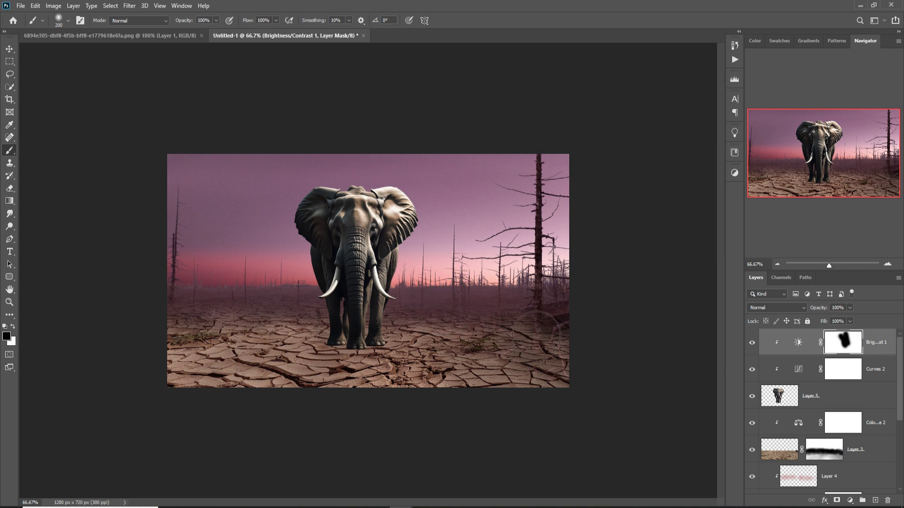
{"action": "left_click", "coordinate": [10, 48]}
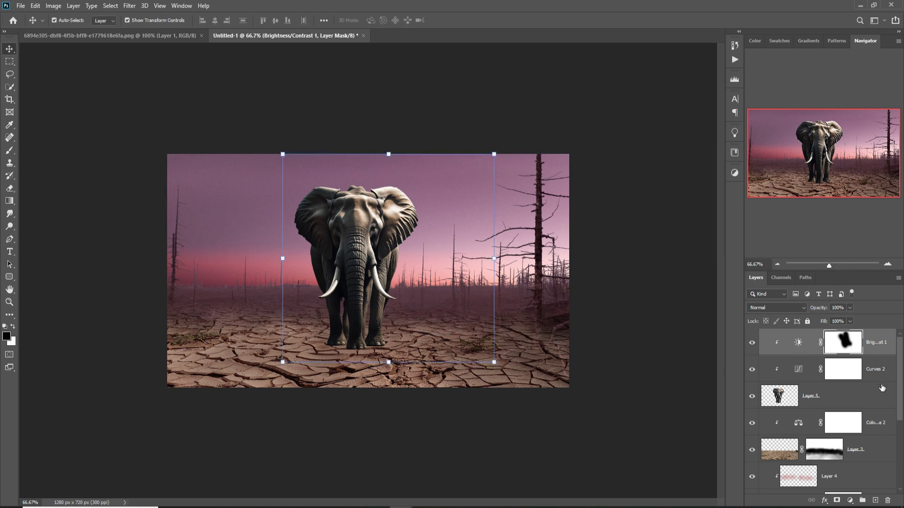
Step: Create a new layer directly below the elephant and brush a soft #010101 spot at its feet
{"action": "left_click", "coordinate": [874, 421]}
{"action": "left_click", "coordinate": [875, 500]}
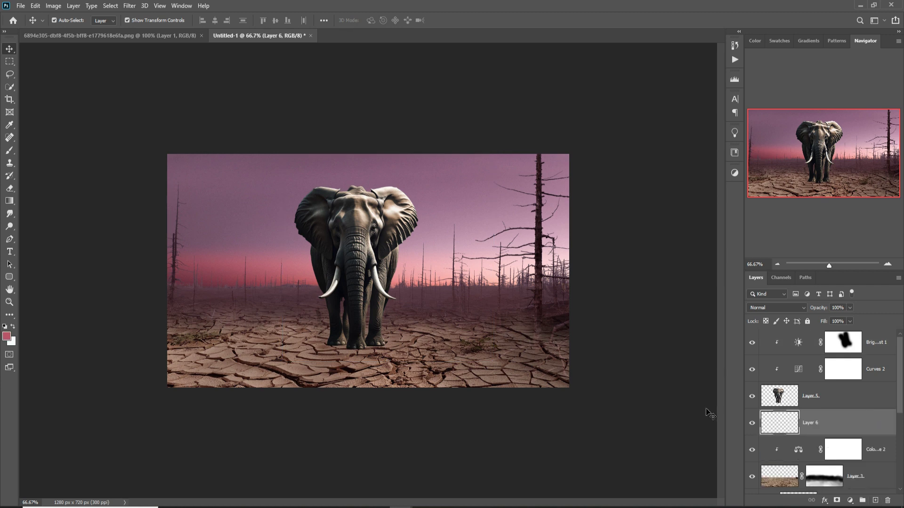
{"action": "key", "text": "b"}
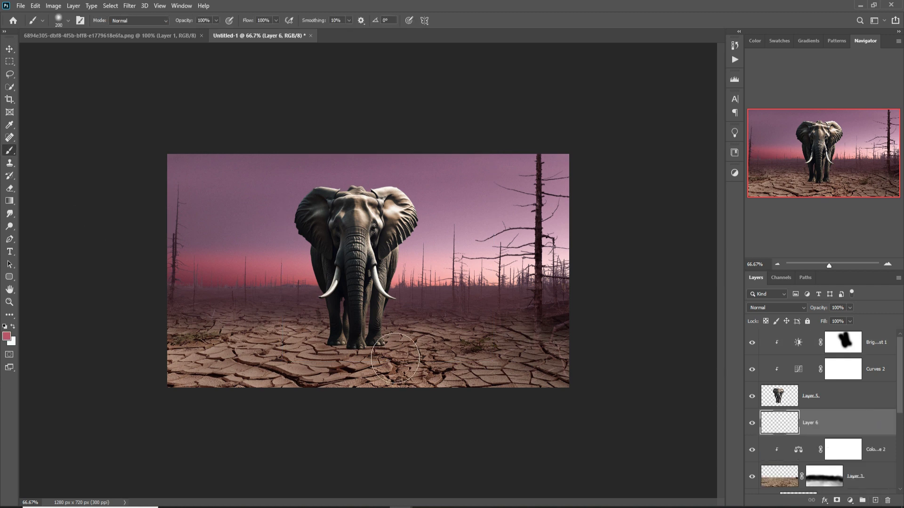
{"action": "left_click", "coordinate": [7, 338]}
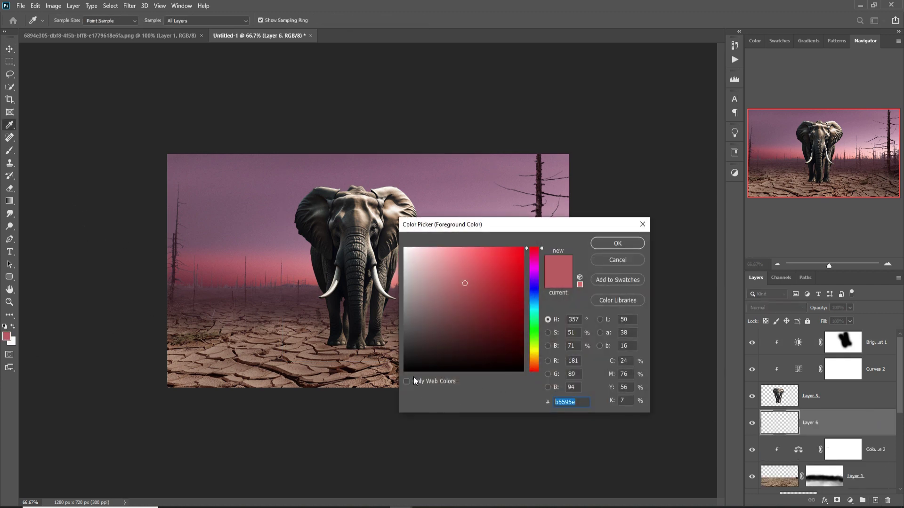
{"action": "type", "text": "010101"}
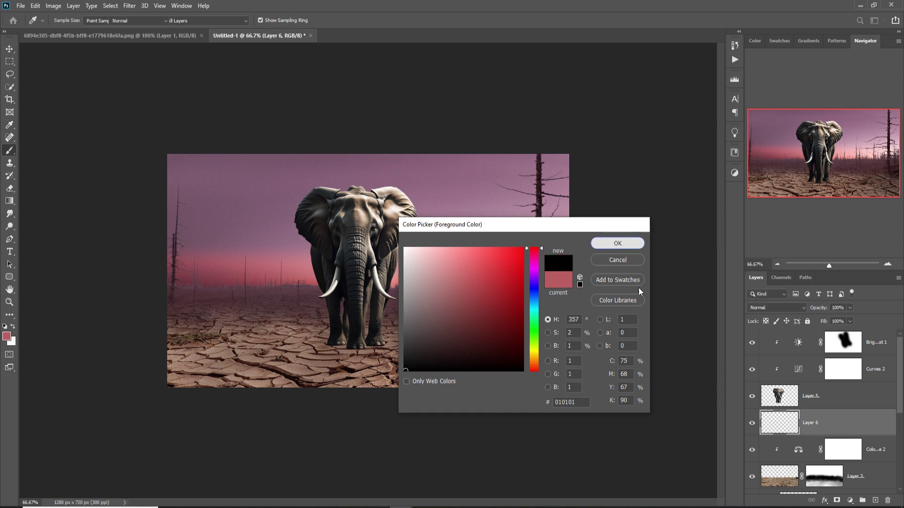
{"action": "key", "text": "Return"}
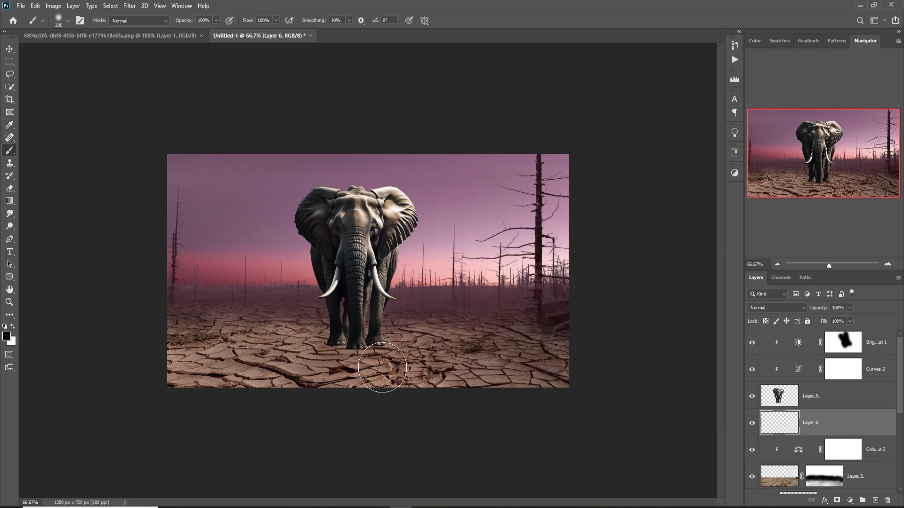
{"action": "left_click", "coordinate": [359, 359]}
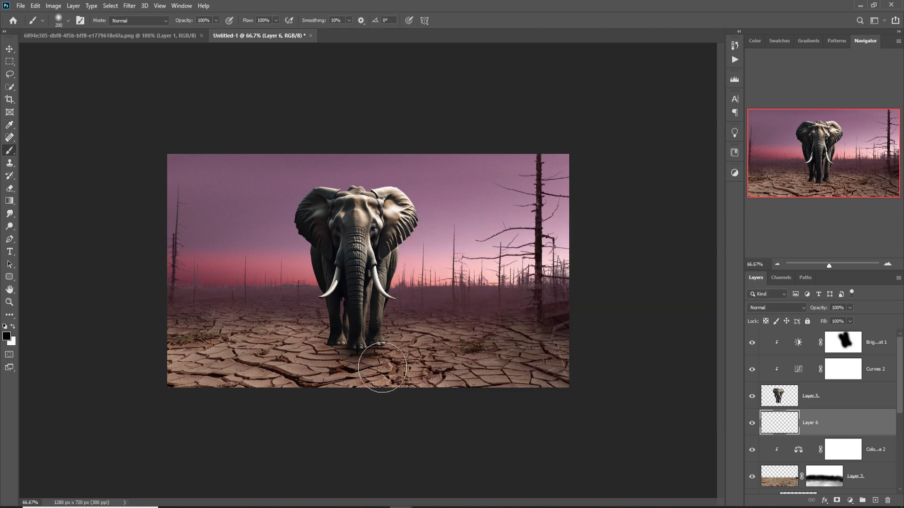
Step: Transform the dark spot to 205.80% width and -11.17% height, placing it as a flat shadow under the elephant's feet
{"action": "left_click", "coordinate": [10, 48]}
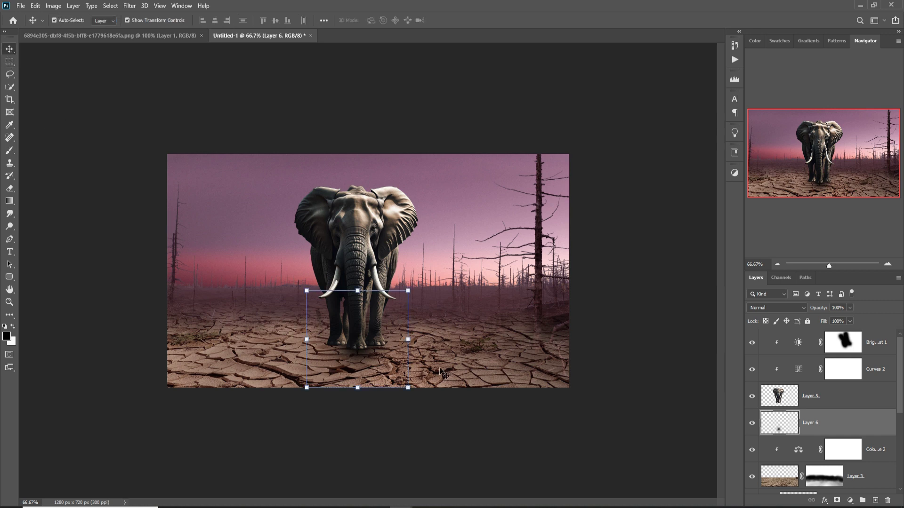
{"action": "left_click_drag", "start_coordinate": [414, 346], "coordinate": [521, 347]}
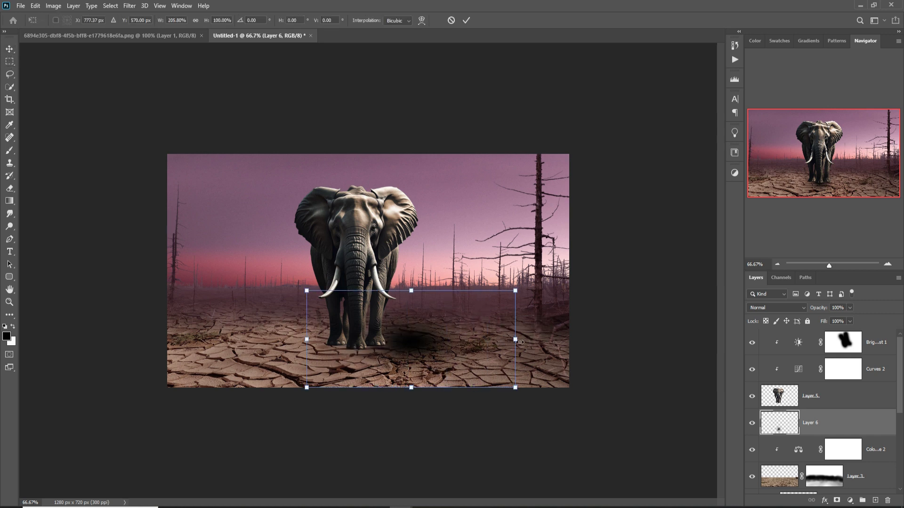
{"action": "left_click_drag", "start_coordinate": [420, 294], "coordinate": [393, 347]}
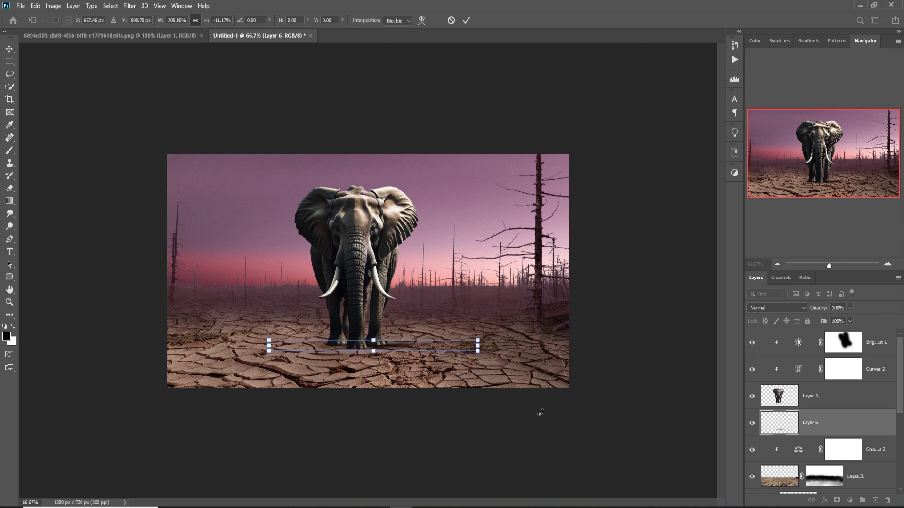
{"action": "key", "text": "Return"}
Step: Duplicate the flat shadow layer and shift the copy left to sit under the elephant's left-hand foot
{"action": "right_click", "coordinate": [838, 425]}
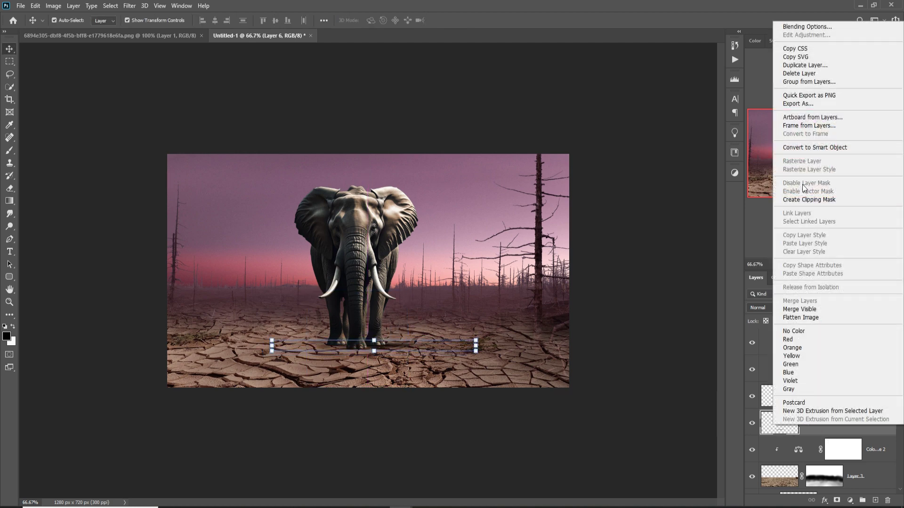
{"action": "left_click", "coordinate": [795, 66]}
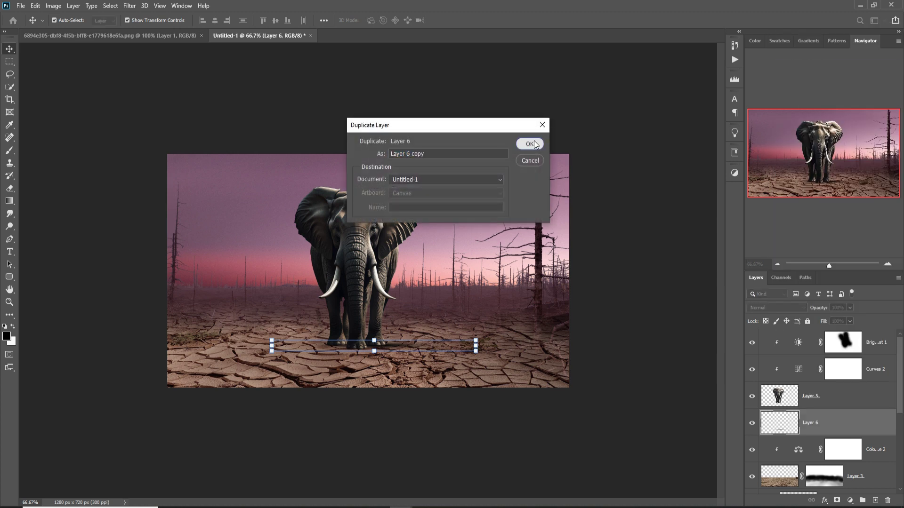
{"action": "key", "text": "Return"}
{"action": "key", "text": "shift+Left"}
{"action": "key", "text": "shift+Left"}
{"action": "key", "text": "shift+Left"}
{"action": "key", "text": "shift+Left"}
{"action": "key", "text": "shift+Left"}
{"action": "key", "text": "shift+Left"}
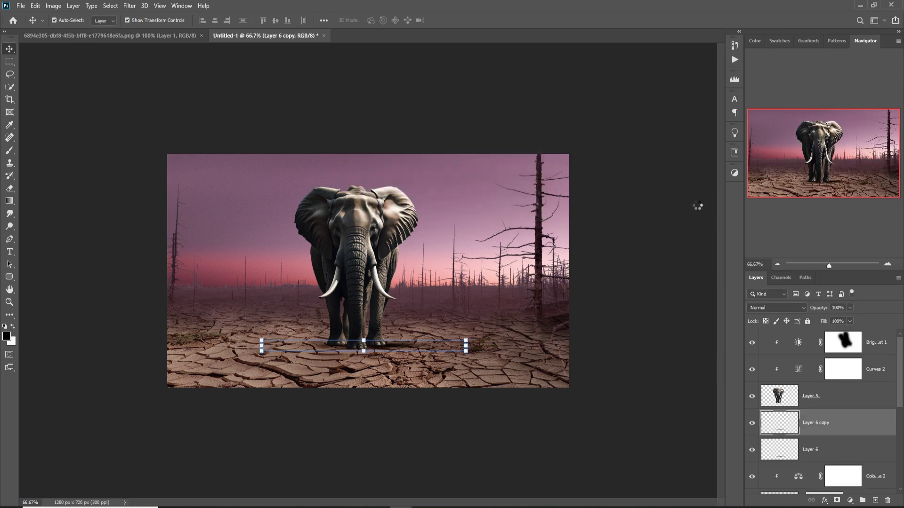
{"action": "key", "text": "shift+Left"}
{"action": "key", "text": "shift+Left"}
{"action": "key", "text": "shift+Left"}
{"action": "key", "text": "shift+Left"}
{"action": "key", "text": "shift+Left"}
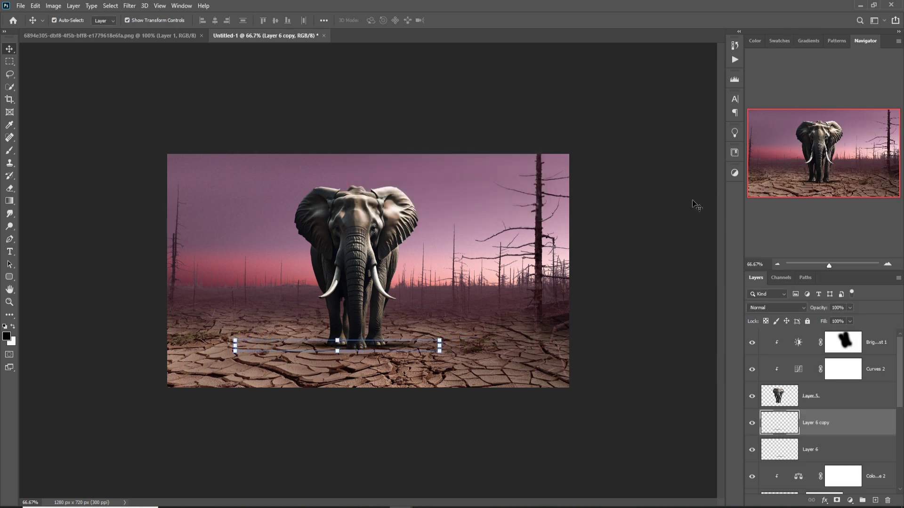
Step: Duplicate the shadow copy and nudge the new one slightly down and right beneath the elephant's middle foot
{"action": "right_click", "coordinate": [857, 439]}
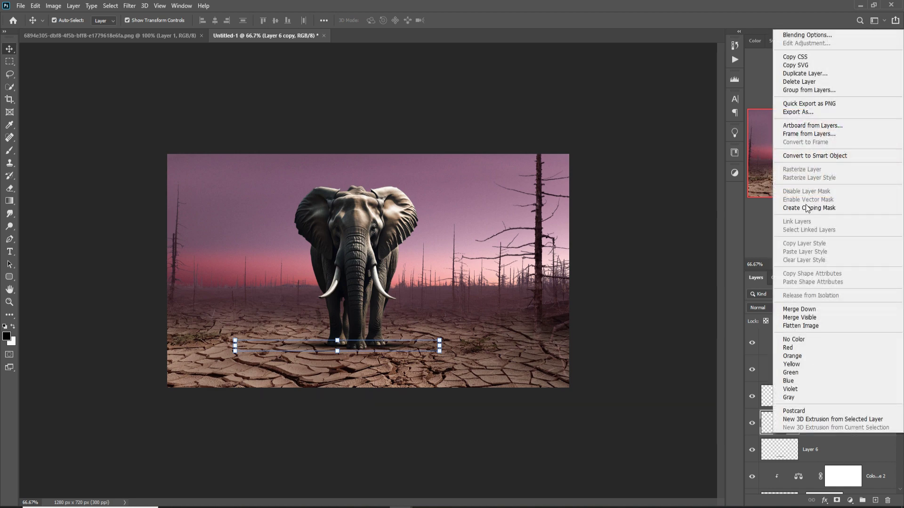
{"action": "left_click", "coordinate": [797, 80]}
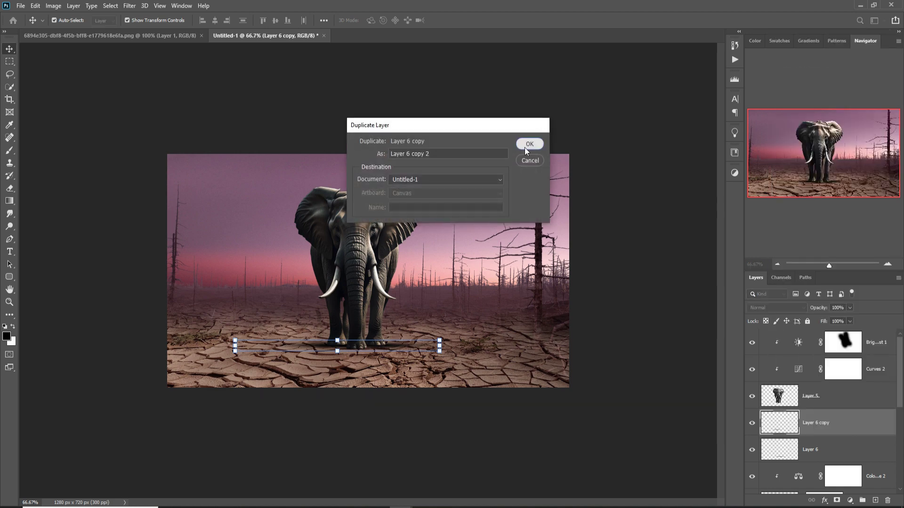
{"action": "left_click", "coordinate": [528, 145]}
{"action": "key", "text": "Down"}
{"action": "key", "text": "Down"}
{"action": "key", "text": "Down"}
{"action": "key", "text": "Down"}
{"action": "key", "text": "Down"}
{"action": "key", "text": "Down"}
{"action": "key", "text": "Down"}
{"action": "key", "text": "Down"}
{"action": "key", "text": "Down"}
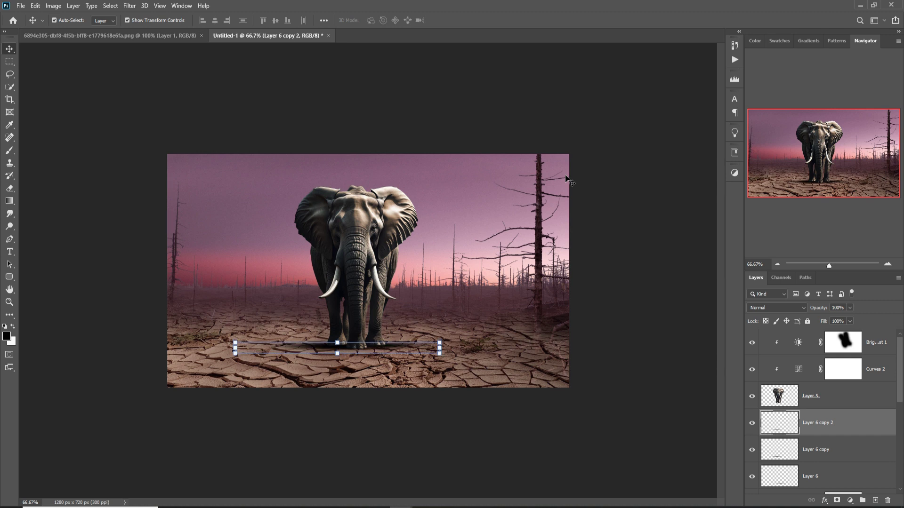
{"action": "key", "text": "Right"}
{"action": "key", "text": "Right"}
{"action": "key", "text": "Right"}
{"action": "key", "text": "Right"}
{"action": "key", "text": "Right"}
{"action": "key", "text": "Right"}
{"action": "key", "text": "Right"}
{"action": "key", "text": "Right"}
{"action": "key", "text": "Right"}
{"action": "key", "text": "Right"}
{"action": "key", "text": "Right"}
{"action": "key", "text": "Right"}
{"action": "key", "text": "Right"}
{"action": "key", "text": "Right"}
{"action": "key", "text": "Right"}
{"action": "key", "text": "Right"}
{"action": "key", "text": "Right"}
{"action": "key", "text": "Right"}
{"action": "key", "text": "Right"}
{"action": "key", "text": "Right"}
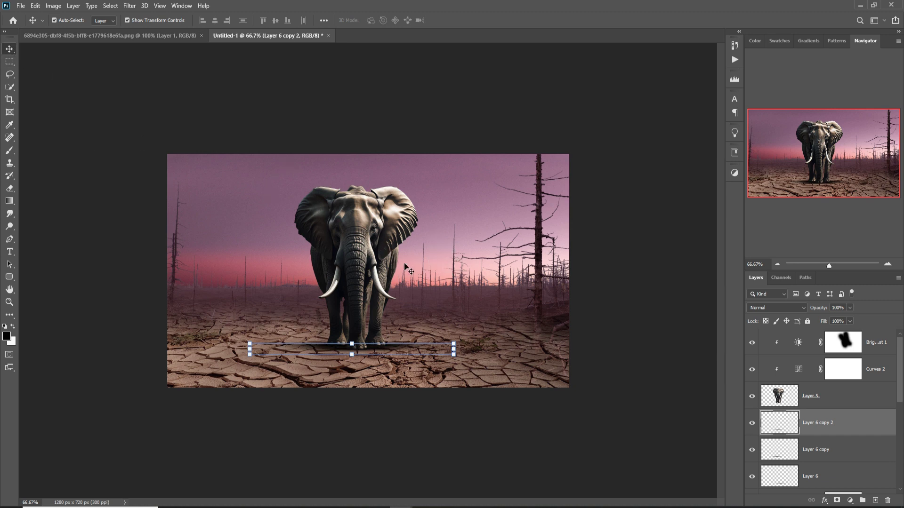
Step: Merge the elephant layer with its clipped Curves and Brightness/Contrast adjustments into one layer
{"action": "left_click", "coordinate": [378, 245]}
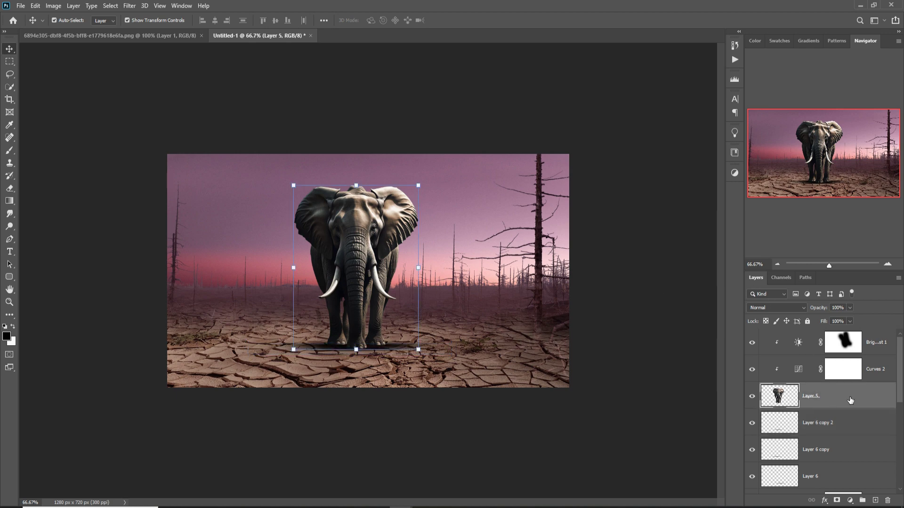
{"action": "left_click", "coordinate": [884, 343], "text": "shift"}
{"action": "right_click", "coordinate": [884, 343]}
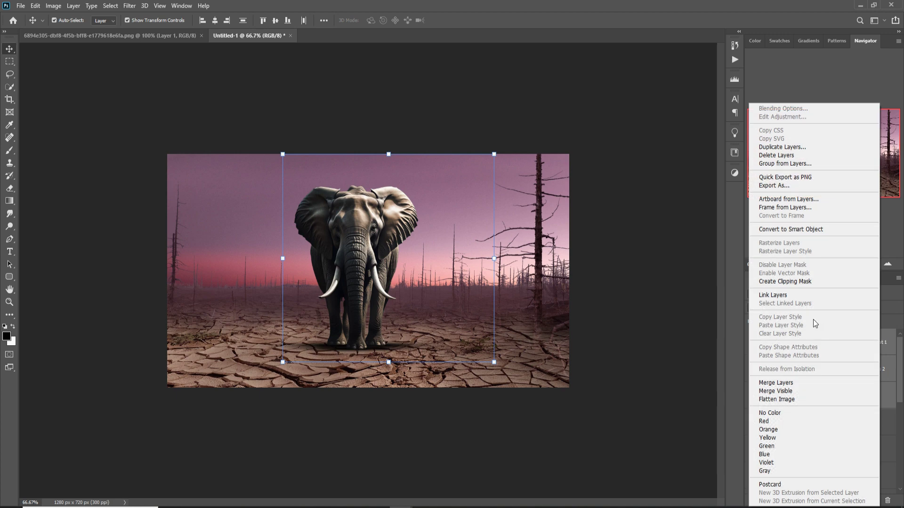
{"action": "left_click", "coordinate": [783, 380]}
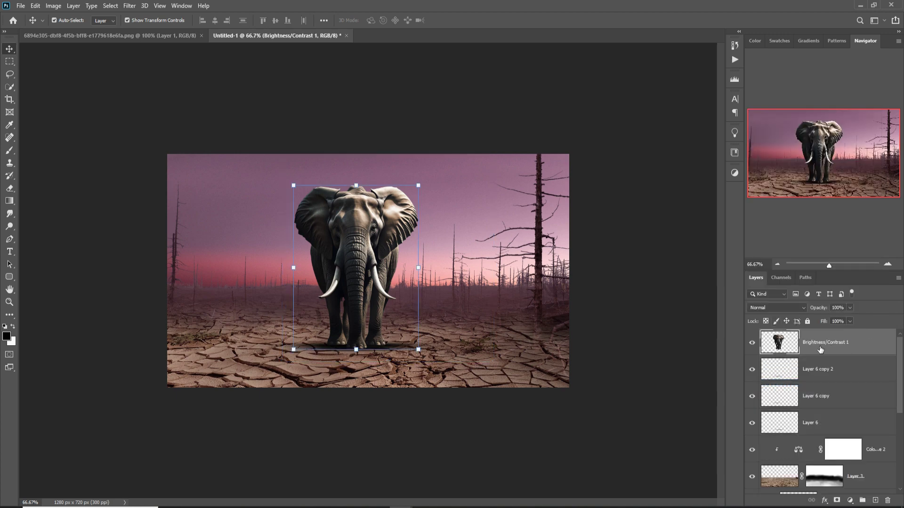
{"action": "right_click", "coordinate": [842, 343]}
{"action": "left_click", "coordinate": [744, 155]}
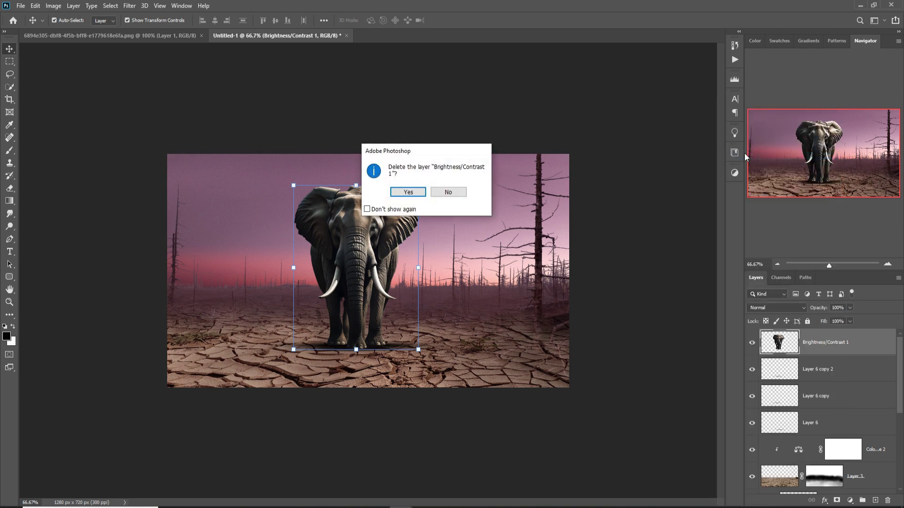
{"action": "left_click", "coordinate": [459, 192]}
Step: Duplicate the merged elephant layer
{"action": "right_click", "coordinate": [821, 343]}
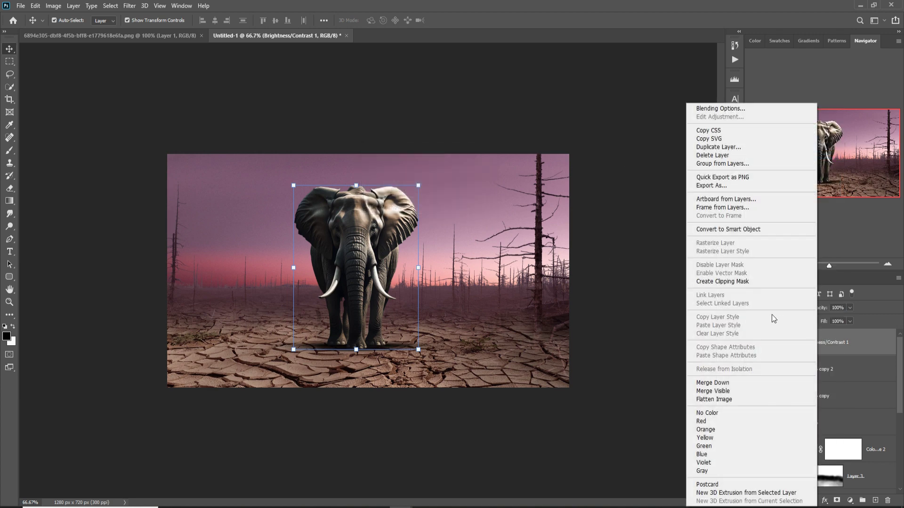
{"action": "left_click", "coordinate": [717, 147]}
{"action": "left_click", "coordinate": [526, 149]}
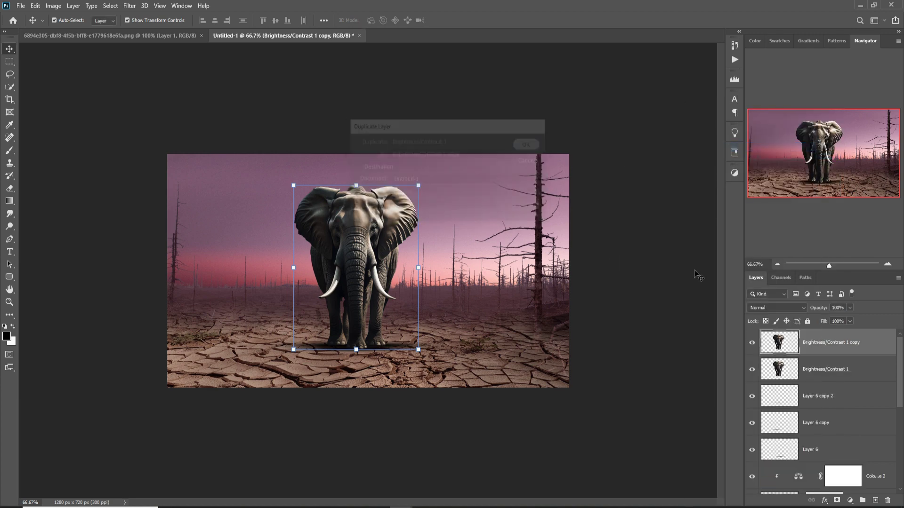
Step: Liquify the duplicate elephant by forward-warping its right-hand side outward and upward to the right, and hide the copy with an inverted black layer mask
{"action": "left_click", "coordinate": [130, 6]}
{"action": "left_click", "coordinate": [139, 80]}
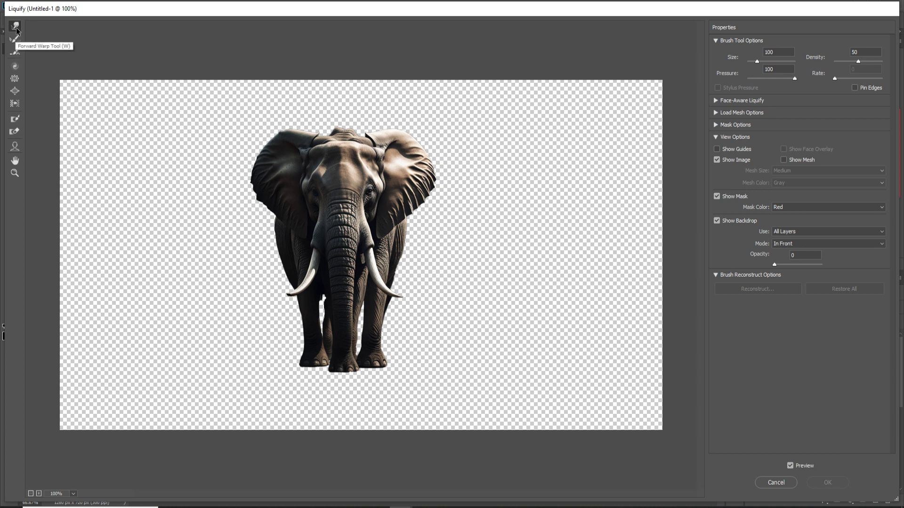
{"action": "mouse_move", "coordinate": [379, 151]}
{"action": "left_mouse_down"}
{"action": "mouse_move", "coordinate": [474, 90]}
{"action": "mouse_move", "coordinate": [358, 130]}
{"action": "mouse_move", "coordinate": [540, 103]}
{"action": "mouse_move", "coordinate": [486, 106]}
{"action": "mouse_move", "coordinate": [415, 210]}
{"action": "mouse_move", "coordinate": [388, 225]}
{"action": "mouse_move", "coordinate": [434, 170]}
{"action": "mouse_move", "coordinate": [410, 302]}
{"action": "mouse_move", "coordinate": [352, 301]}
{"action": "mouse_move", "coordinate": [422, 253]}
{"action": "mouse_move", "coordinate": [406, 326]}
{"action": "mouse_move", "coordinate": [519, 198]}
{"action": "mouse_move", "coordinate": [559, 91]}
{"action": "mouse_move", "coordinate": [625, 75]}
{"action": "mouse_move", "coordinate": [484, 269]}
{"action": "mouse_move", "coordinate": [356, 124]}
{"action": "mouse_move", "coordinate": [350, 69]}
{"action": "left_mouse_up"}
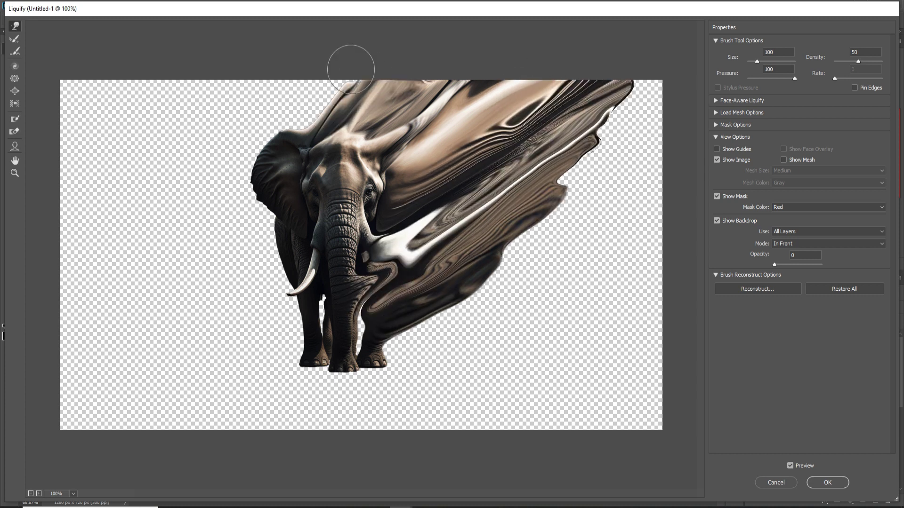
{"action": "left_click", "coordinate": [835, 485]}
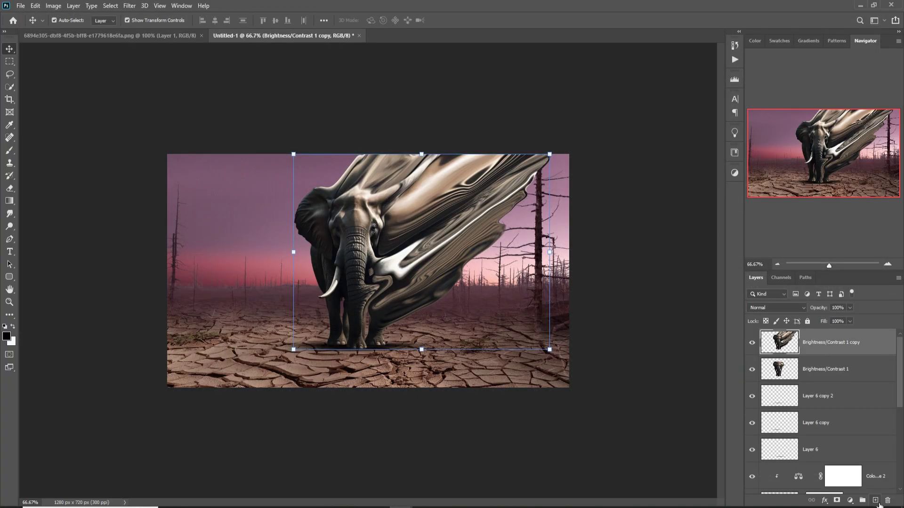
{"action": "left_click", "coordinate": [837, 501]}
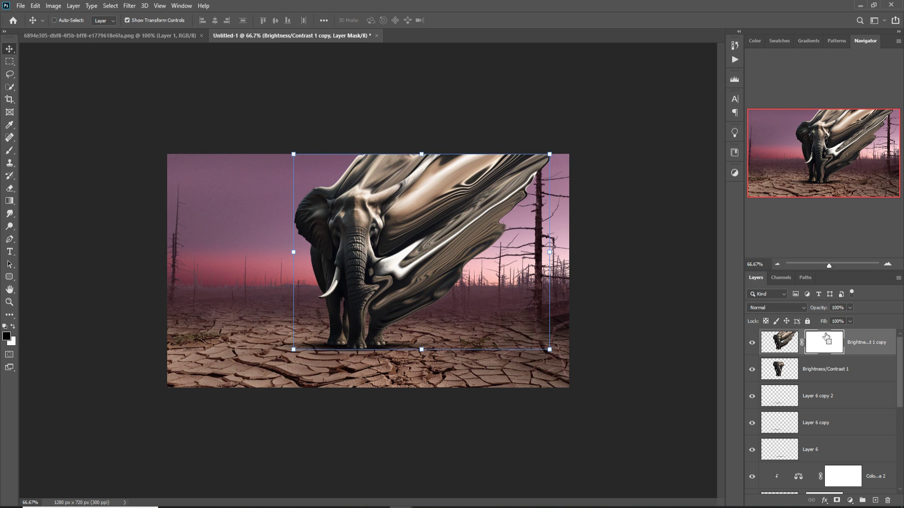
{"action": "key", "text": "ctrl+i"}
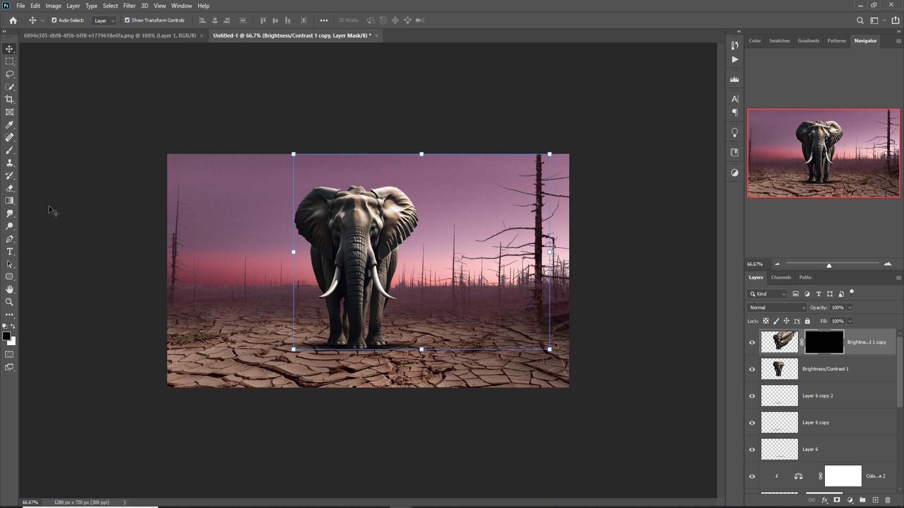
Step: Set up the Brush tool with the debris 2 brush from the debris_brush_set_by_zigabooooo set at 1400 px, rotated to -163°
{"action": "left_click", "coordinate": [9, 150]}
{"action": "left_click", "coordinate": [68, 20]}
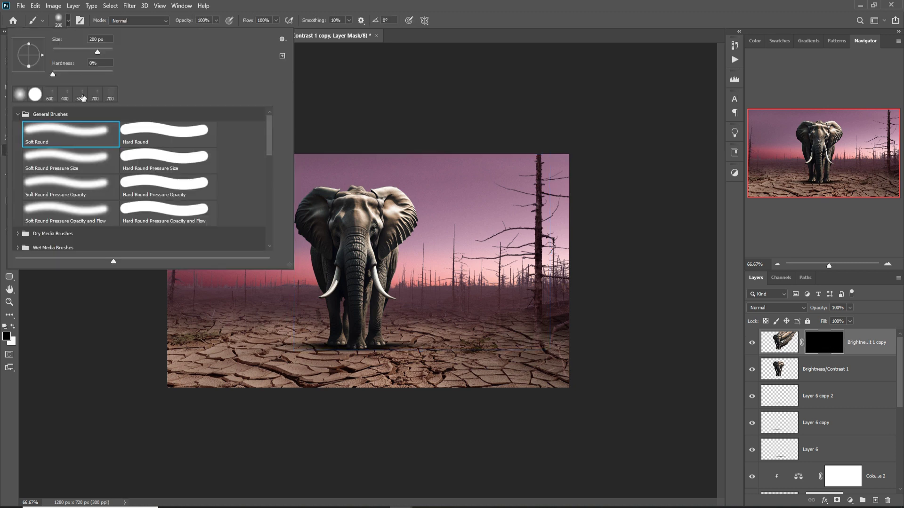
{"action": "left_click", "coordinate": [21, 117]}
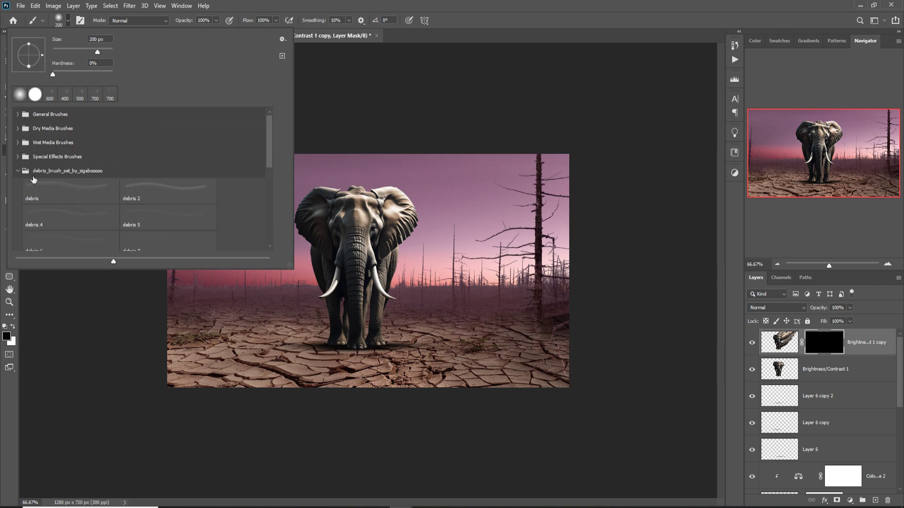
{"action": "left_click", "coordinate": [57, 191]}
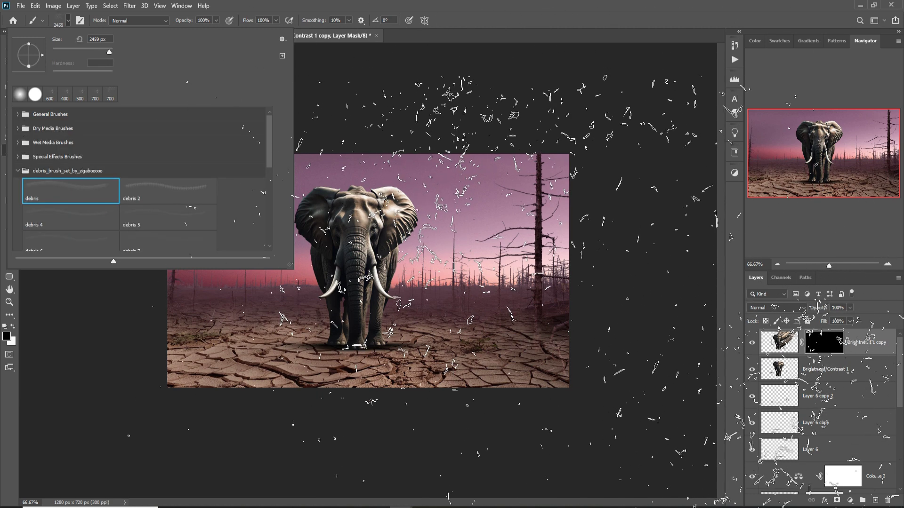
{"action": "left_click", "coordinate": [170, 196]}
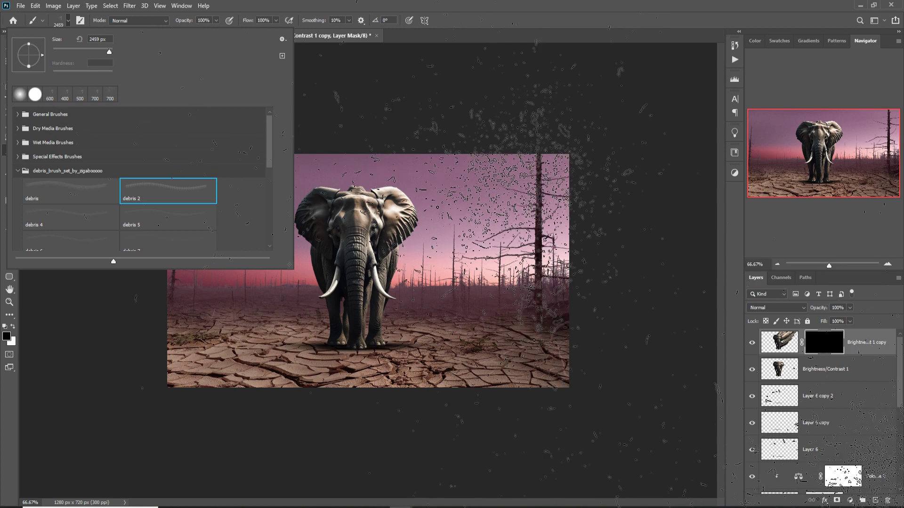
{"action": "left_click", "coordinate": [452, 4]}
{"action": "key", "text": "bracketleft"}
{"action": "key", "text": "bracketleft"}
{"action": "key", "text": "bracketleft"}
{"action": "key", "text": "bracketleft"}
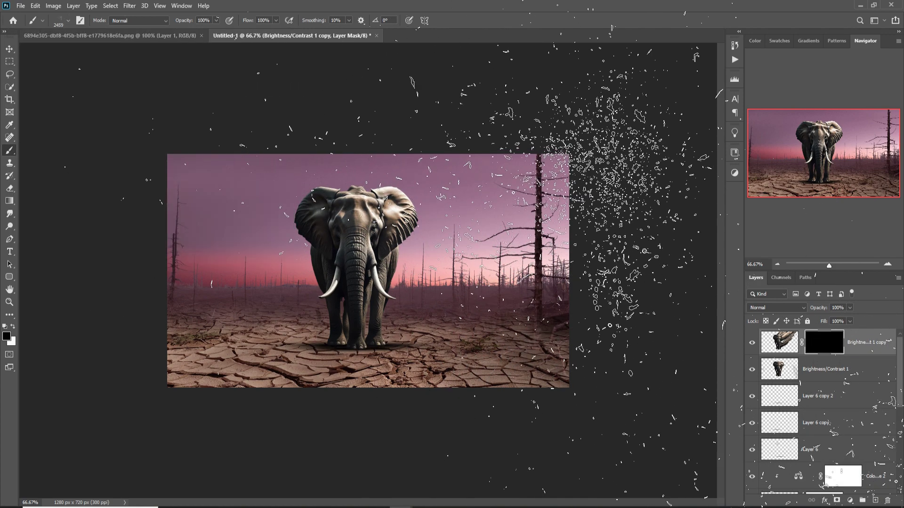
{"action": "key", "text": "bracketleft"}
{"action": "key", "text": "bracketleft"}
{"action": "key", "text": "bracketleft"}
{"action": "key", "text": "bracketleft"}
{"action": "key", "text": "bracketleft"}
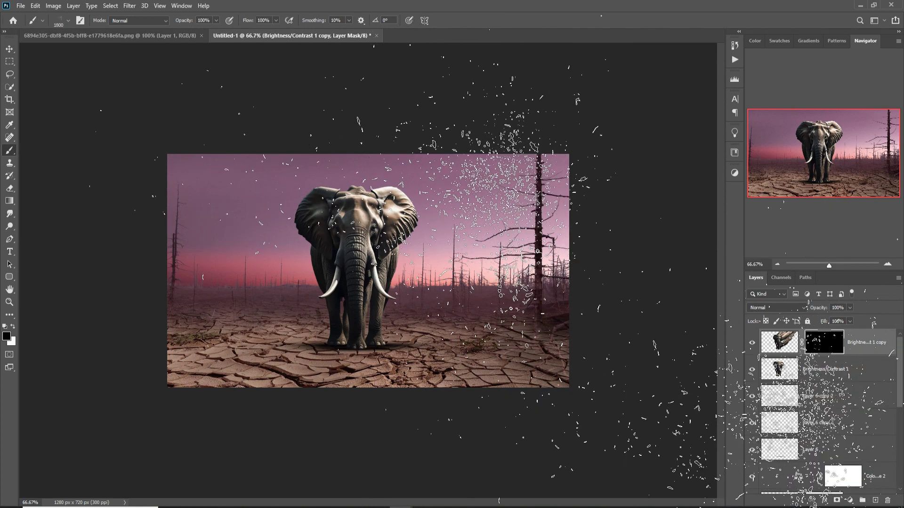
{"action": "right_click", "coordinate": [360, 202]}
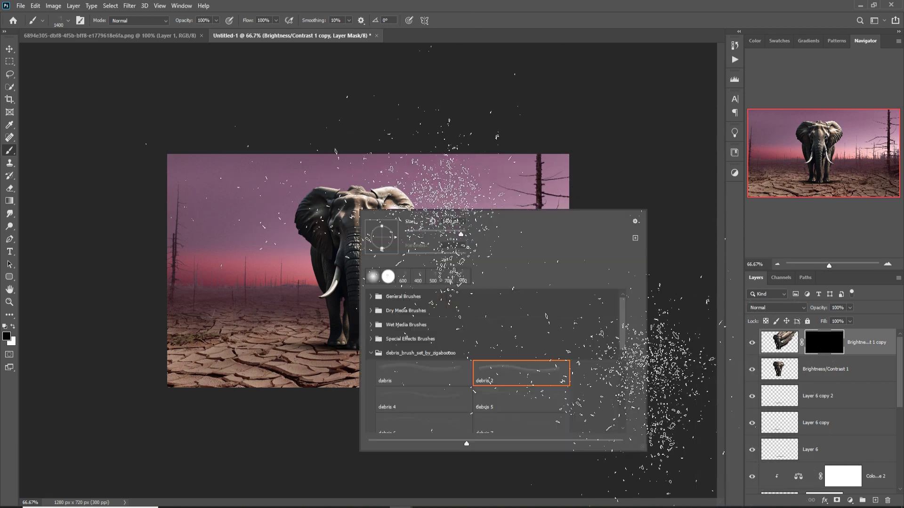
{"action": "right_click", "coordinate": [506, 225]}
{"action": "left_click", "coordinate": [551, 8]}
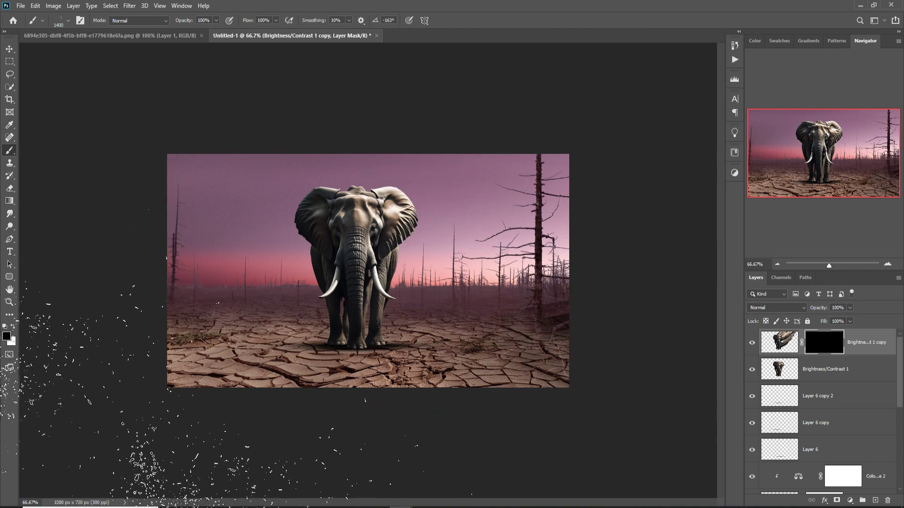
Step: Reveal the liquified copy beside and above the elephant's right-hand side with white debris strokes on its mask, reducing the brush to 600 px
{"action": "left_click", "coordinate": [12, 327]}
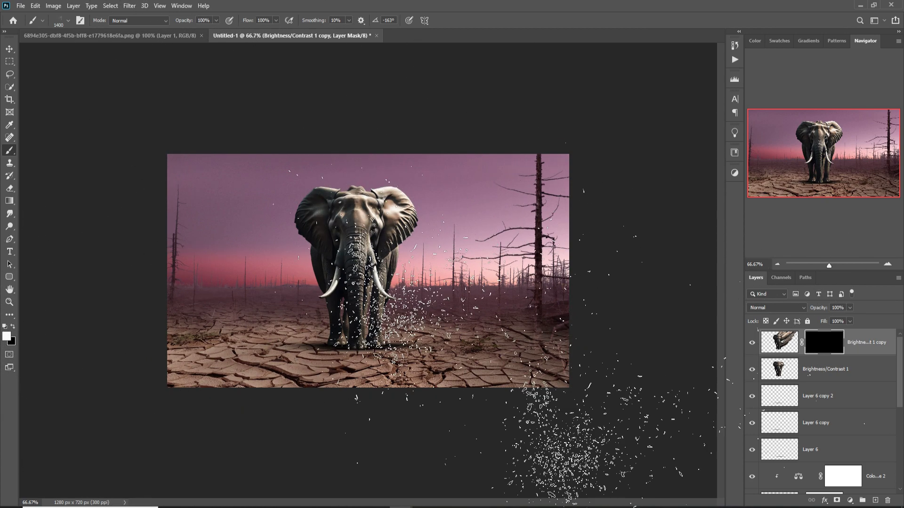
{"action": "left_click", "coordinate": [499, 271]}
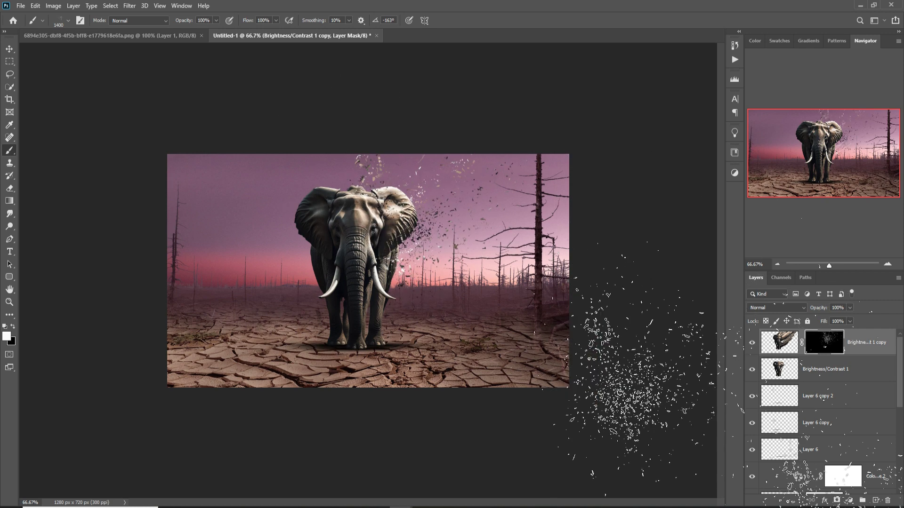
{"action": "key", "text": "bracketleft"}
{"action": "key", "text": "bracketleft"}
{"action": "key", "text": "bracketleft"}
{"action": "key", "text": "bracketleft"}
{"action": "key", "text": "bracketleft"}
{"action": "key", "text": "bracketleft"}
{"action": "key", "text": "bracketleft"}
{"action": "key", "text": "bracketleft"}
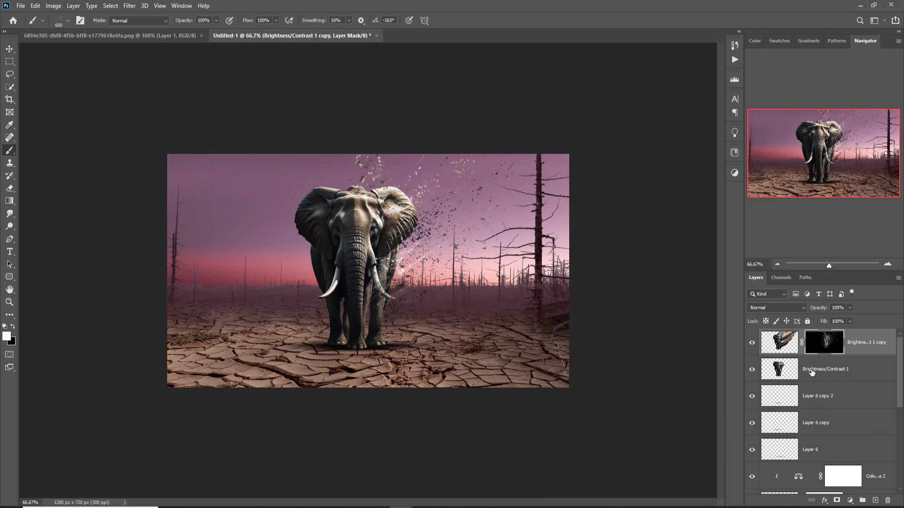
Step: Add a mask to the original elephant layer, paint away its right-hand ear and side with black debris strokes, and restore part of the head in white
{"action": "left_click", "coordinate": [812, 373]}
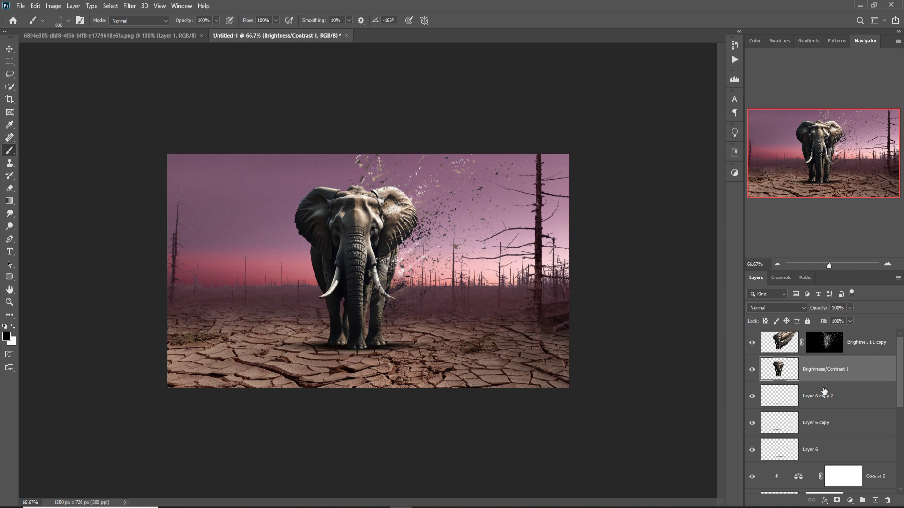
{"action": "left_click", "coordinate": [837, 501]}
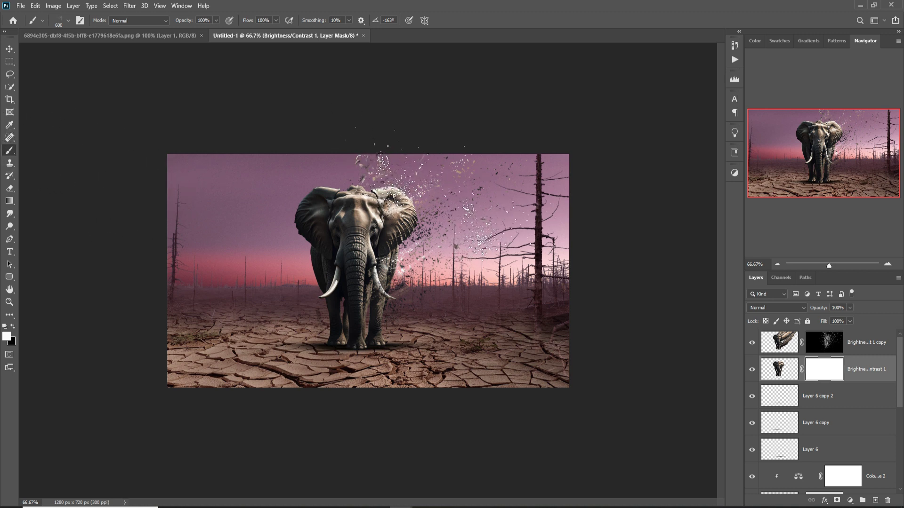
{"action": "left_click", "coordinate": [13, 326]}
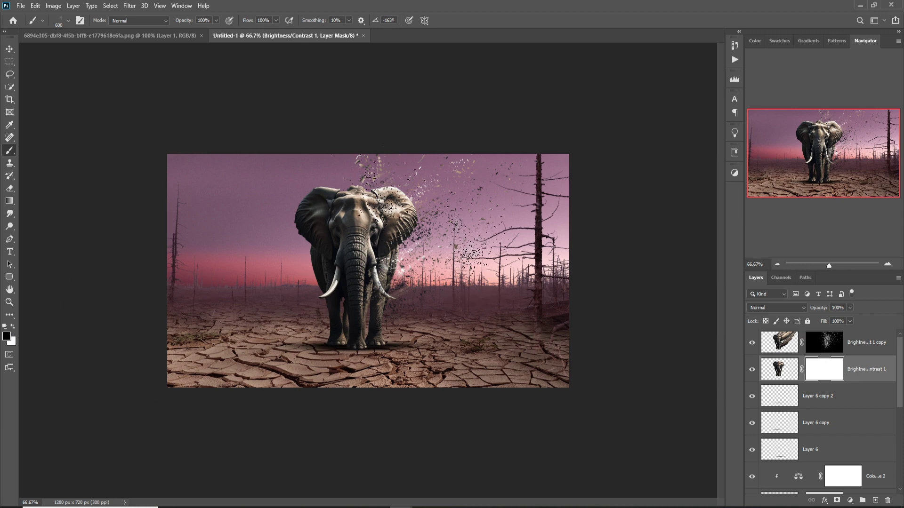
{"action": "left_click", "coordinate": [405, 193]}
{"action": "mouse_move", "coordinate": [376, 146]}
{"action": "left_mouse_down"}
{"action": "mouse_move", "coordinate": [405, 216]}
{"action": "mouse_move", "coordinate": [386, 245]}
{"action": "left_mouse_up"}
{"action": "right_click", "coordinate": [452, 226]}
{"action": "key", "text": "Escape"}
{"action": "mouse_move", "coordinate": [423, 306]}
{"action": "left_mouse_down"}
{"action": "mouse_move", "coordinate": [375, 254]}
{"action": "mouse_move", "coordinate": [364, 207]}
{"action": "left_mouse_up"}
{"action": "key", "text": "bracketright"}
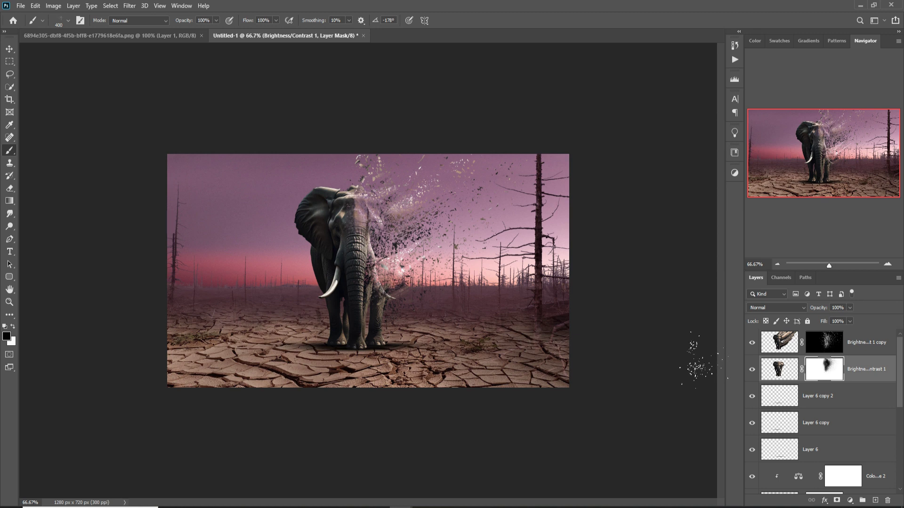
{"action": "key", "text": "x"}
{"action": "left_click_drag", "start_coordinate": [364, 206], "coordinate": [463, 257]}
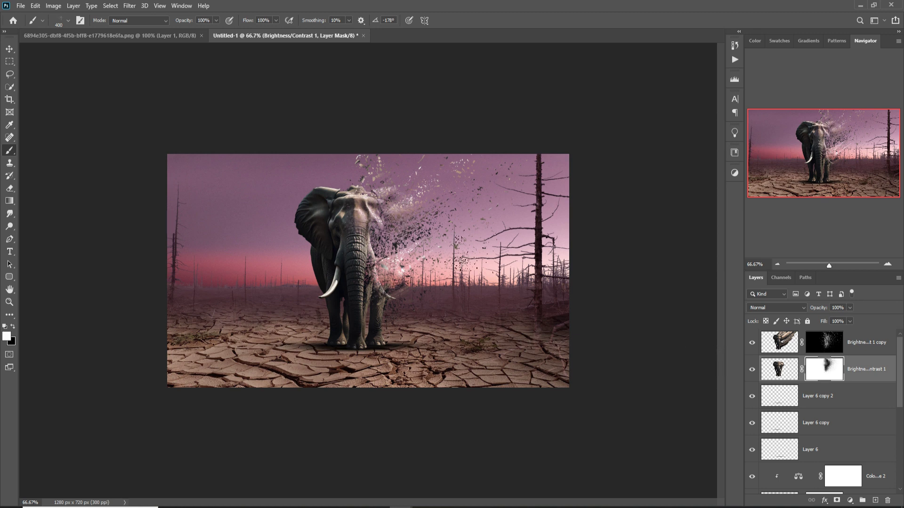
Step: Add a new layer above the topmost shadow copy and paint 500 px debris beside the elephant in dark grey 2f2d2f sampled from its head
{"action": "left_click", "coordinate": [850, 398]}
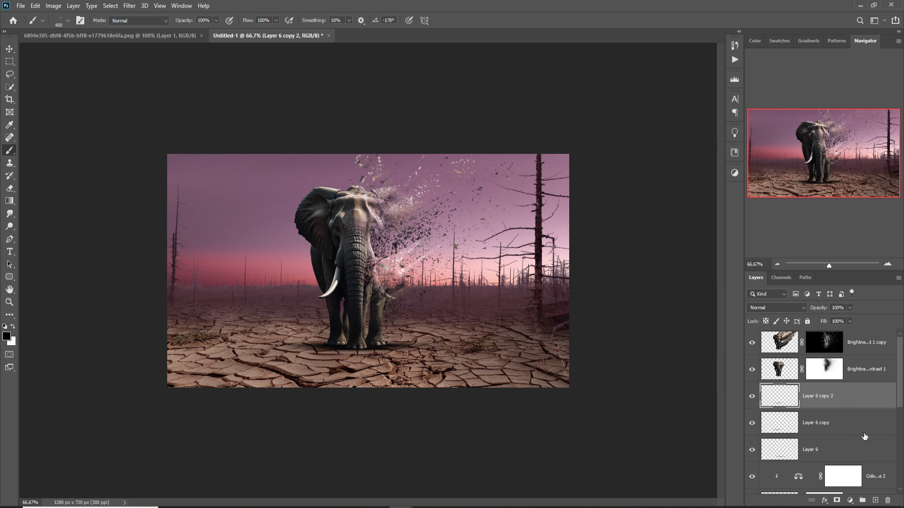
{"action": "left_click", "coordinate": [875, 501]}
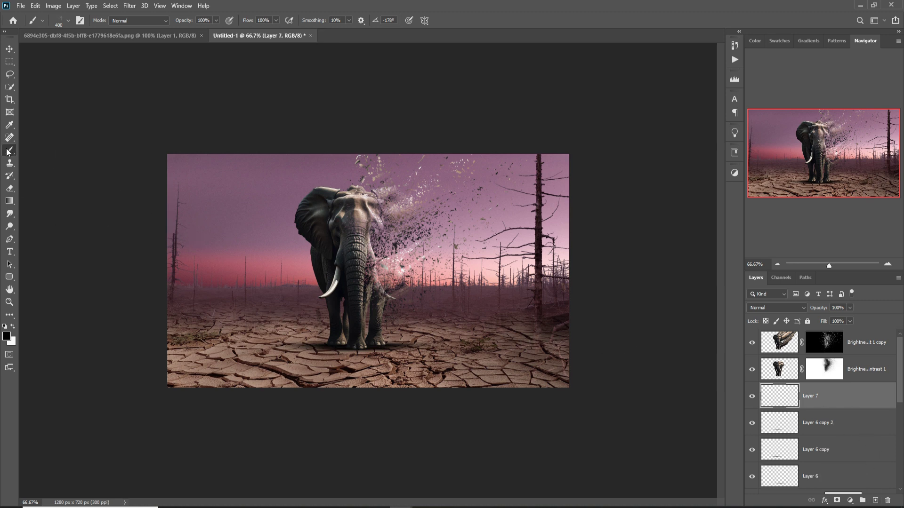
{"action": "left_click", "coordinate": [6, 337]}
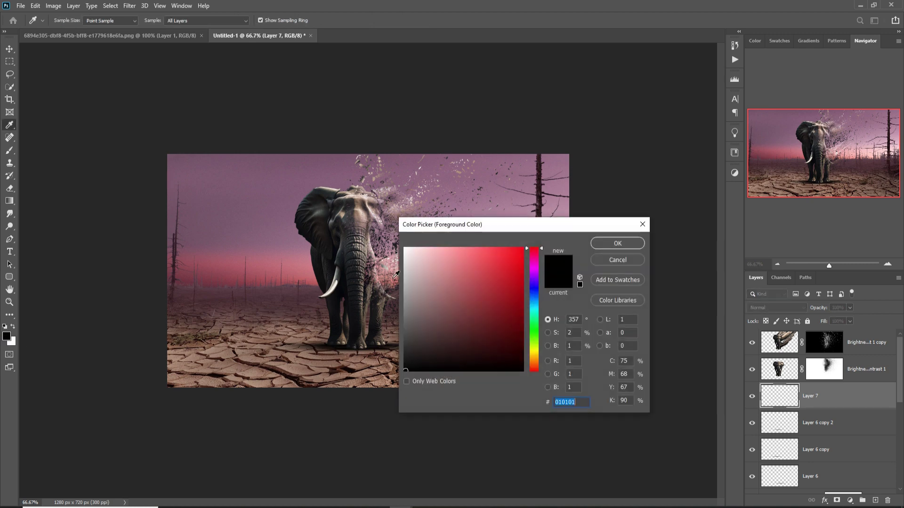
{"action": "left_click", "coordinate": [370, 214]}
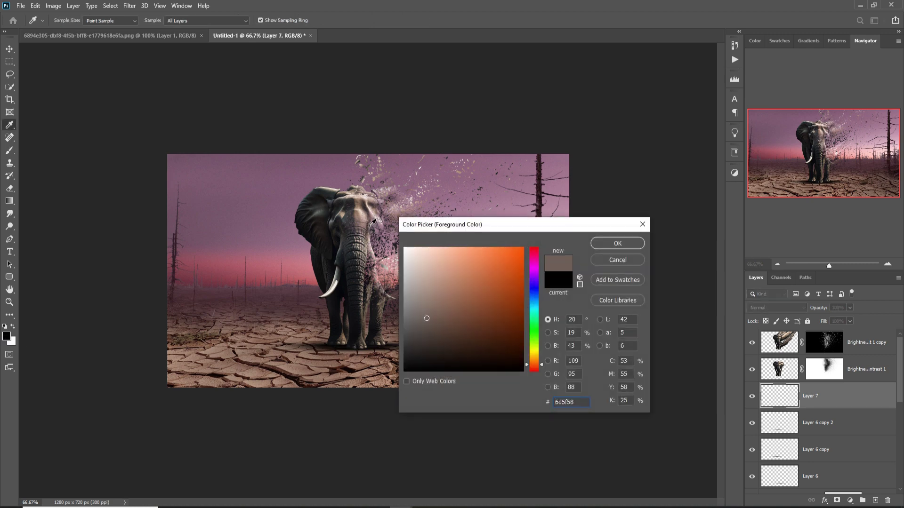
{"action": "left_click", "coordinate": [355, 213]}
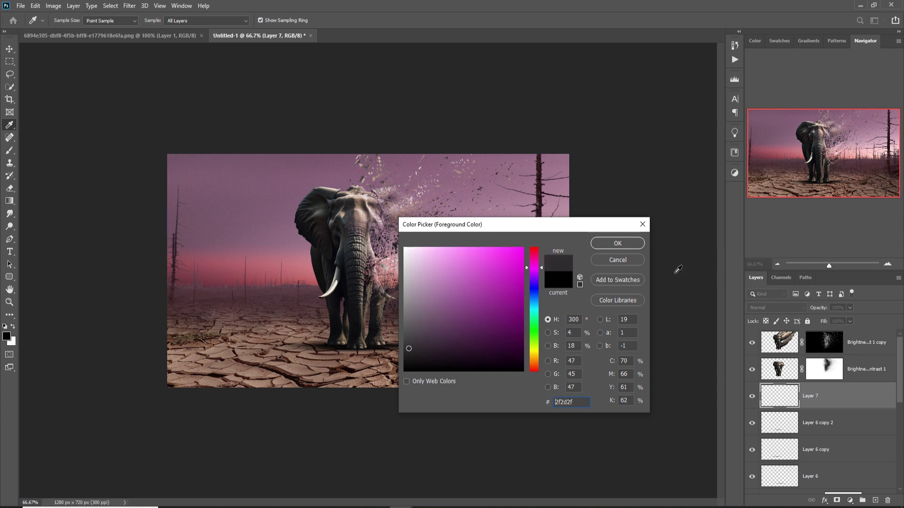
{"action": "left_click", "coordinate": [615, 243]}
{"action": "key", "text": "bracketright"}
{"action": "mouse_move", "coordinate": [414, 278]}
{"action": "left_mouse_down"}
{"action": "mouse_move", "coordinate": [430, 292]}
{"action": "mouse_move", "coordinate": [427, 261]}
{"action": "left_mouse_up"}
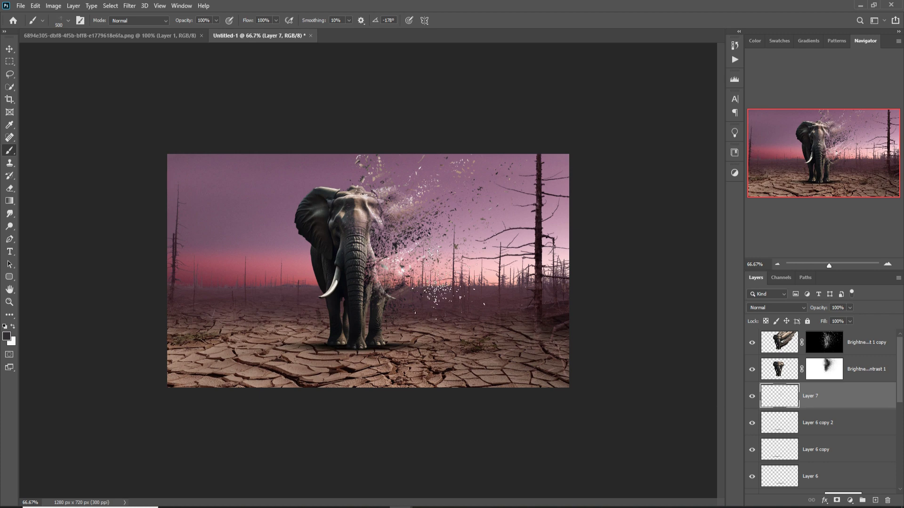
Step: Stamp more dark debris on the new layer around the elephant's right-hand side using the debris 4 brush at 700 and 600 px, rotated to -151°
{"action": "left_click", "coordinate": [61, 20]}
{"action": "left_click", "coordinate": [70, 217]}
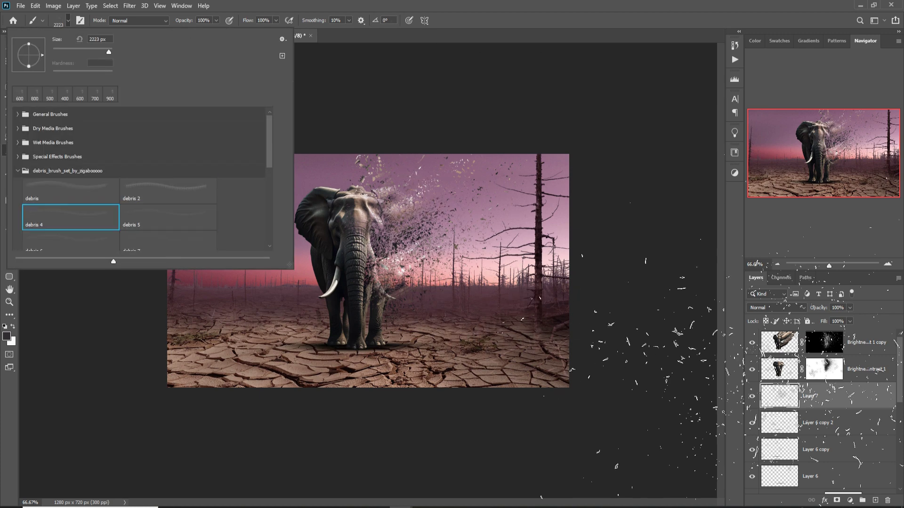
{"action": "right_click", "coordinate": [442, 200]}
{"action": "key", "text": "Escape"}
{"action": "key", "text": "bracketleft"}
{"action": "key", "text": "bracketleft"}
{"action": "key", "text": "bracketleft"}
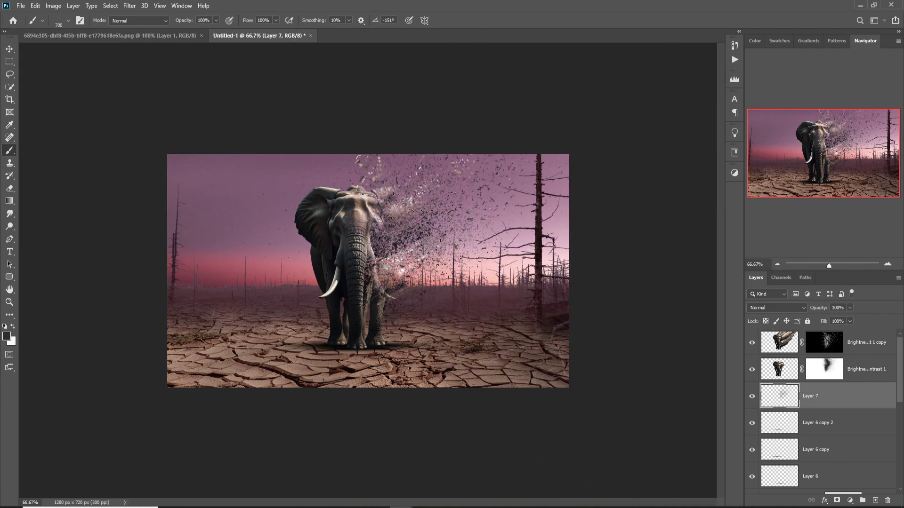
{"action": "left_click", "coordinate": [438, 201]}
{"action": "left_click", "coordinate": [390, 177]}
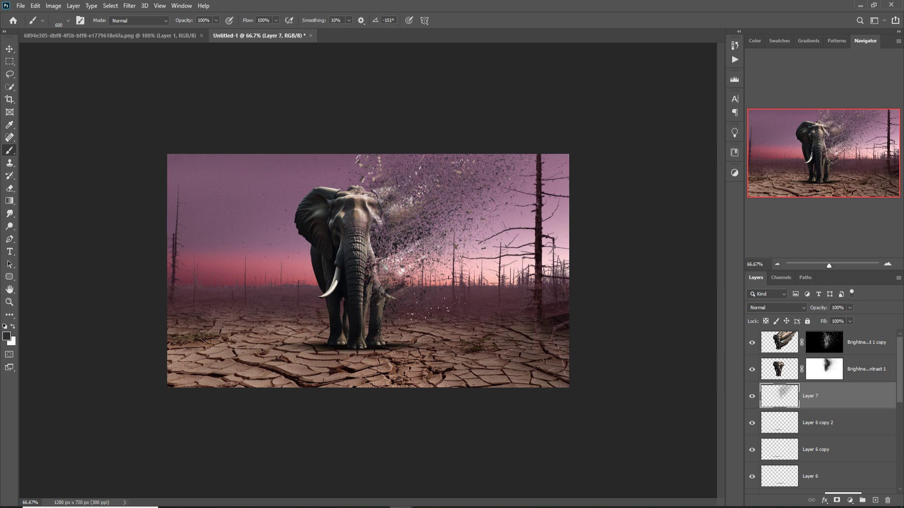
Step: Make the liquified copy the active layer, and crop the separate desert photo to about 422 x 768 px around the walking woman
{"action": "left_click", "coordinate": [865, 346]}
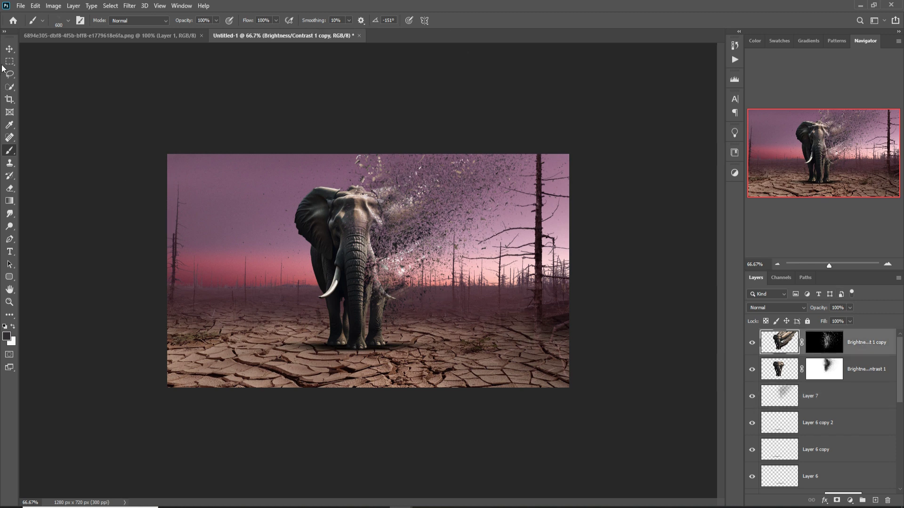
{"action": "left_click", "coordinate": [9, 48]}
{"action": "left_click", "coordinate": [118, 38]}
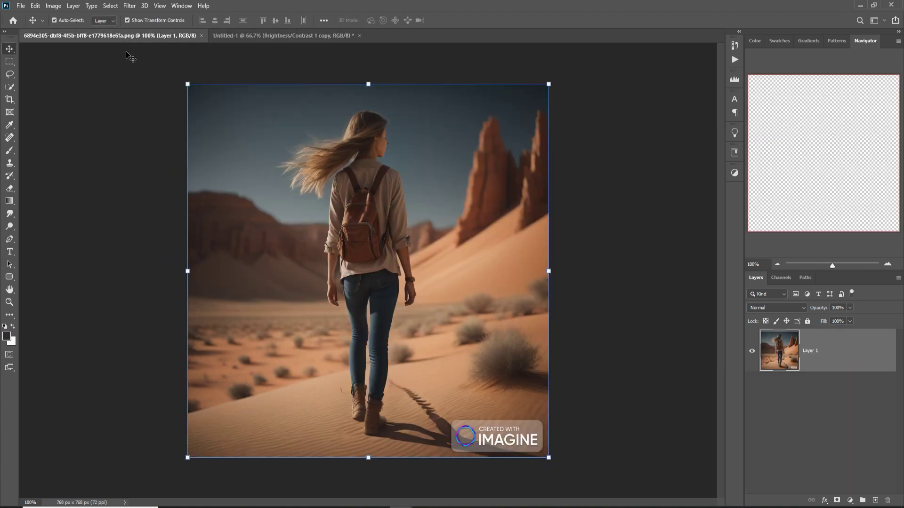
{"action": "left_click", "coordinate": [10, 99]}
{"action": "left_click_drag", "start_coordinate": [554, 280], "coordinate": [506, 293]}
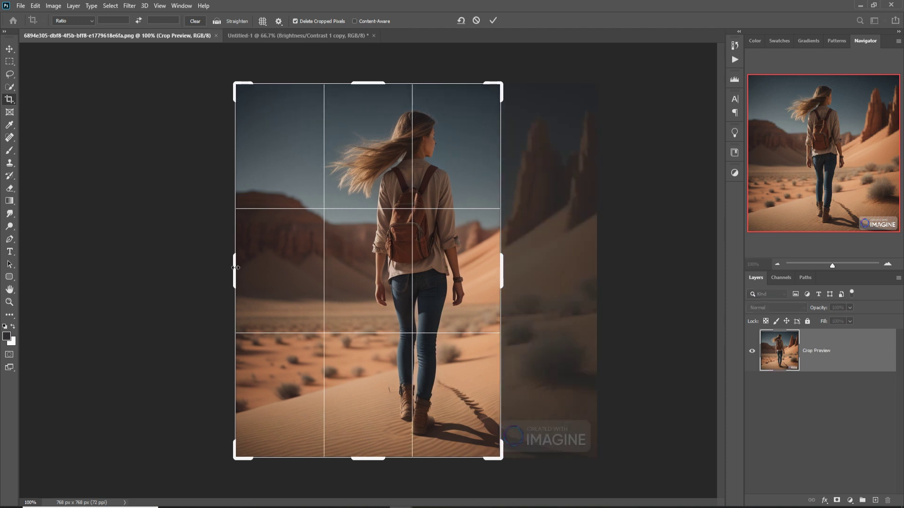
{"action": "left_click_drag", "start_coordinate": [235, 269], "coordinate": [276, 262]}
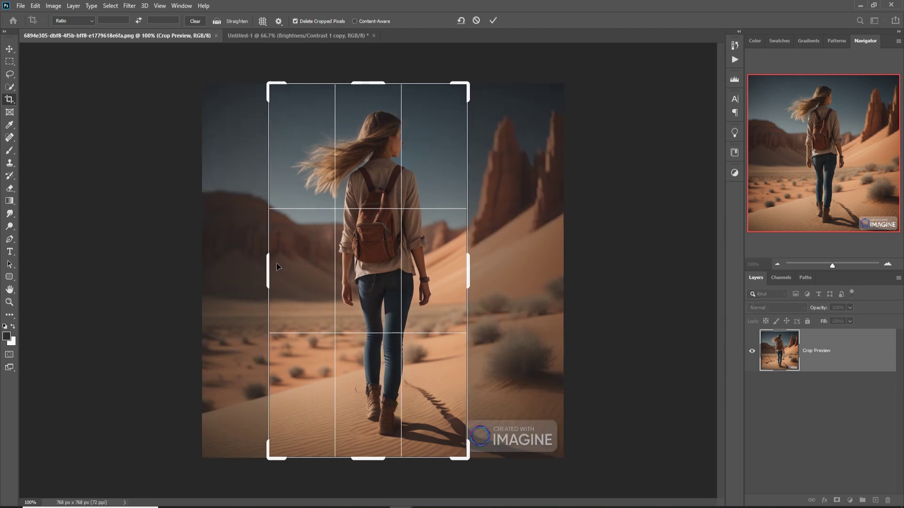
{"action": "left_click", "coordinate": [493, 21]}
Step: Select the walking woman as the subject of the desert photo, copy her into the elephant composite, and close the photo
{"action": "left_click", "coordinate": [115, 6]}
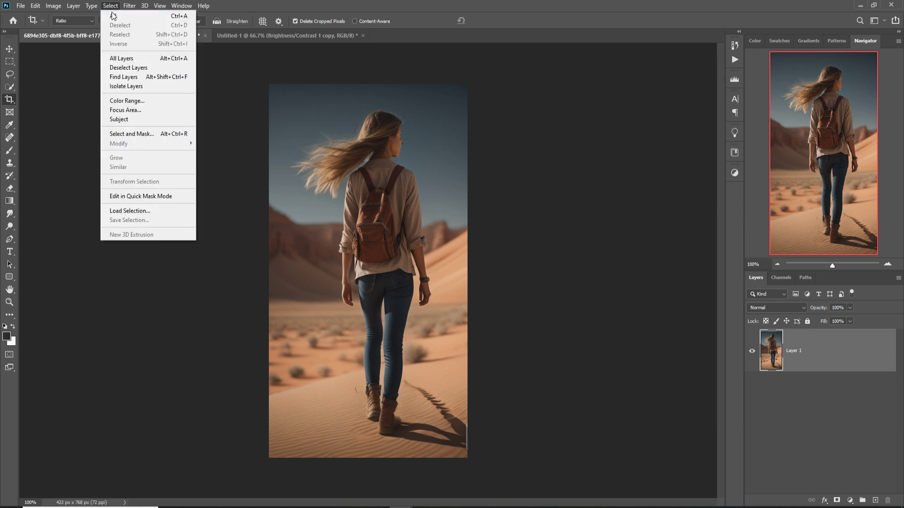
{"action": "left_click", "coordinate": [120, 120]}
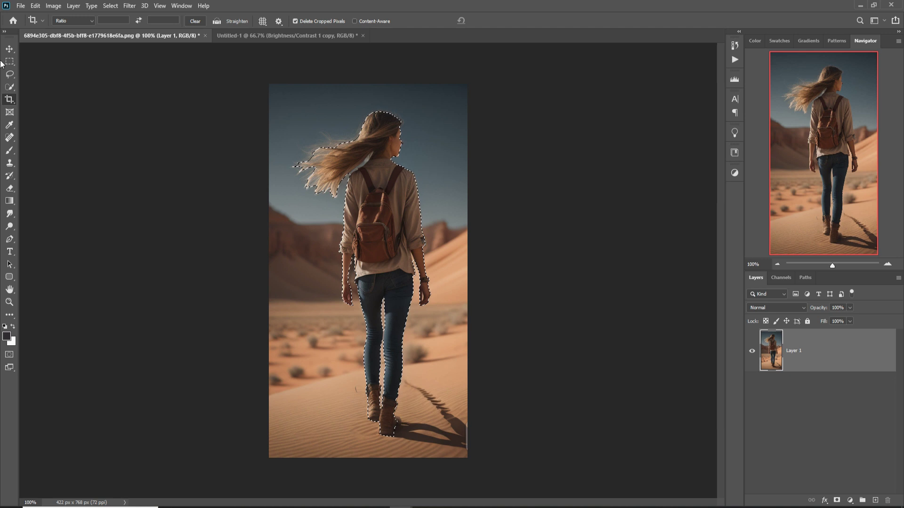
{"action": "left_click", "coordinate": [10, 48]}
{"action": "left_click_drag", "start_coordinate": [78, 38], "coordinate": [470, 97]}
{"action": "left_click_drag", "start_coordinate": [520, 230], "coordinate": [301, 304]}
{"action": "left_click", "coordinate": [576, 94]}
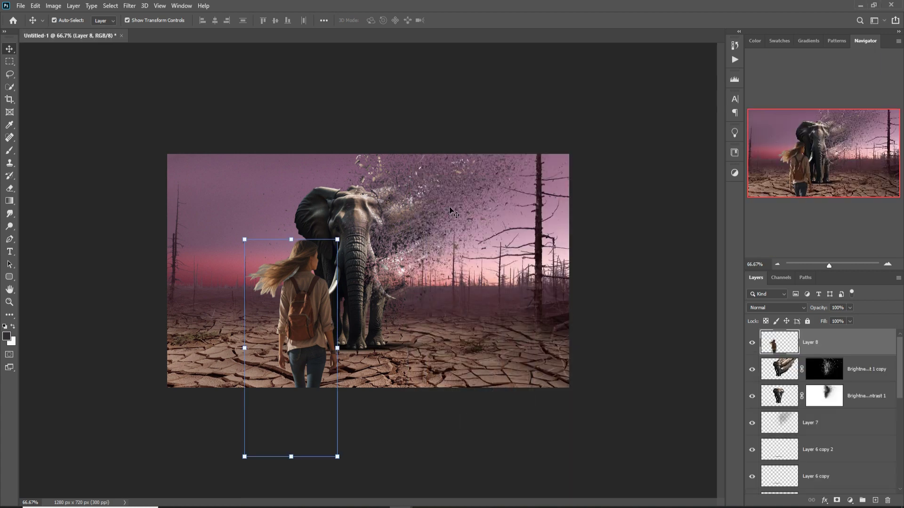
Step: Scale the woman down and stand her on the cracked ground to the elephant's left, facing the background
{"action": "left_click_drag", "start_coordinate": [342, 244], "coordinate": [292, 344]}
{"action": "left_click_drag", "start_coordinate": [271, 405], "coordinate": [256, 325]}
{"action": "left_click", "coordinate": [460, 21]}
Step: Add a new layer directly beneath the woman and prepare a Soft Round brush at 100 px
{"action": "left_click", "coordinate": [875, 377]}
{"action": "left_click", "coordinate": [875, 501]}
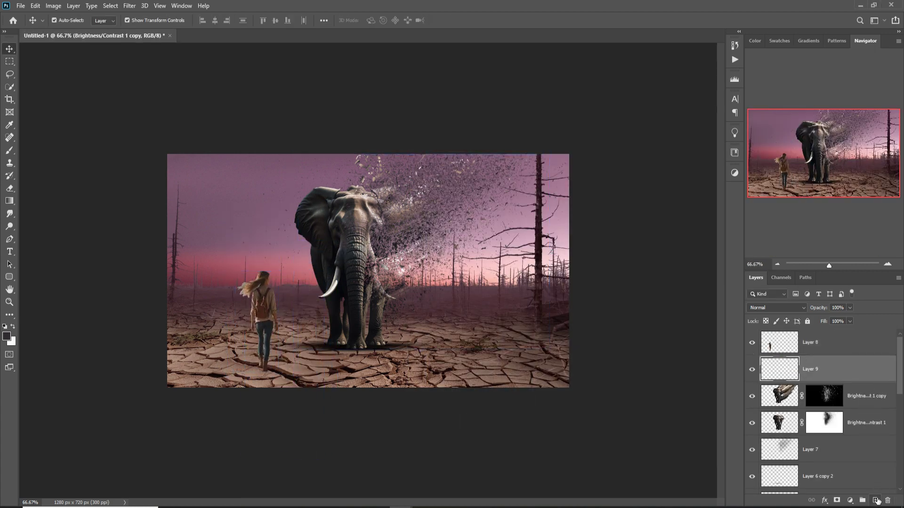
{"action": "left_click", "coordinate": [9, 152]}
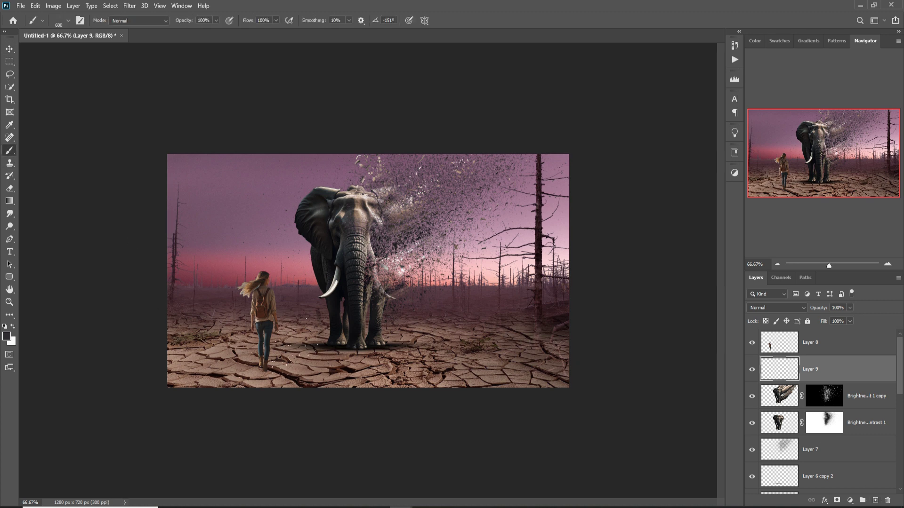
{"action": "left_click", "coordinate": [67, 21]}
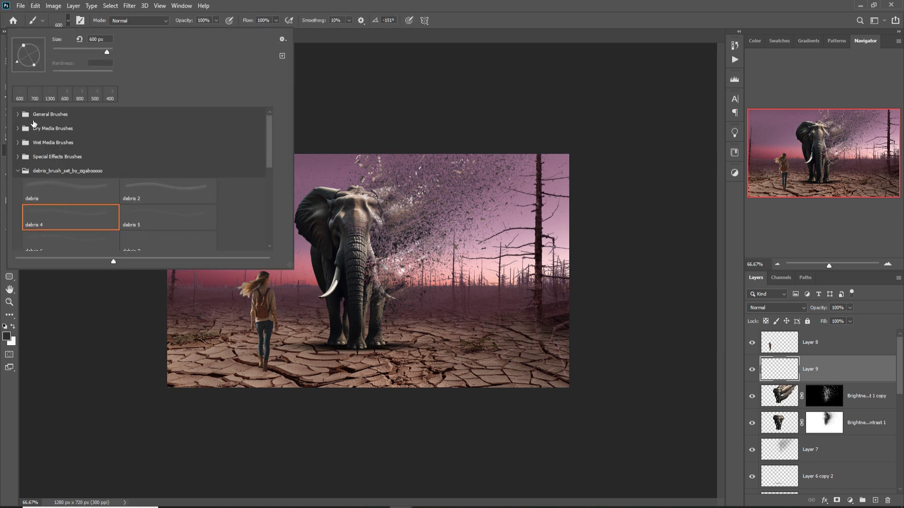
{"action": "left_click", "coordinate": [18, 115]}
{"action": "left_click", "coordinate": [95, 141]}
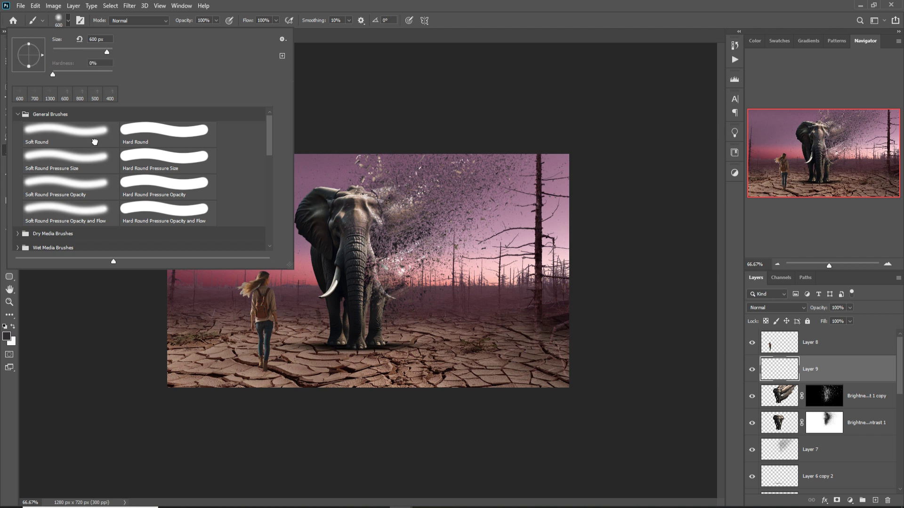
{"action": "key", "text": "Return"}
{"action": "key", "text": "bracketleft"}
{"action": "key", "text": "bracketleft"}
{"action": "key", "text": "bracketleft"}
{"action": "key", "text": "bracketleft"}
{"action": "key", "text": "bracketleft"}
{"action": "key", "text": "bracketleft"}
{"action": "key", "text": "bracketleft"}
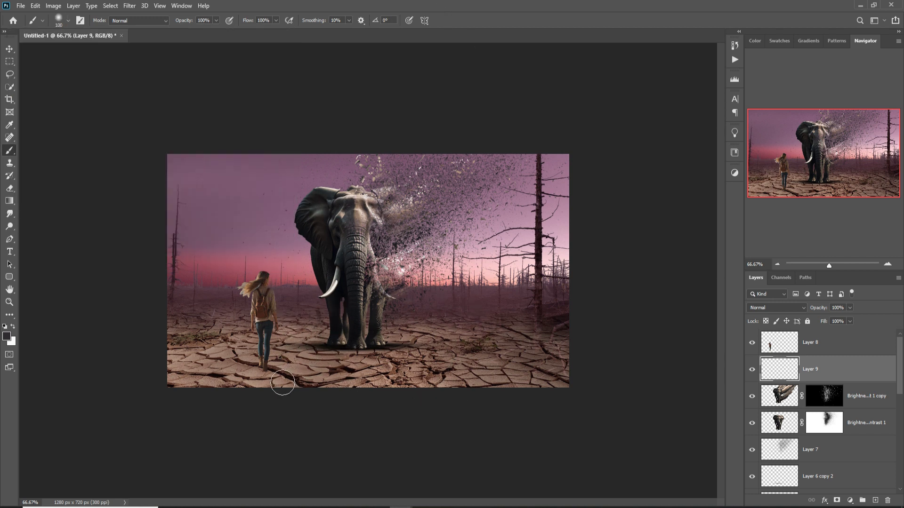
Step: Set the foreground colour to the near-black 1a181a
{"action": "key", "text": "i"}
{"action": "left_click", "coordinate": [7, 336]}
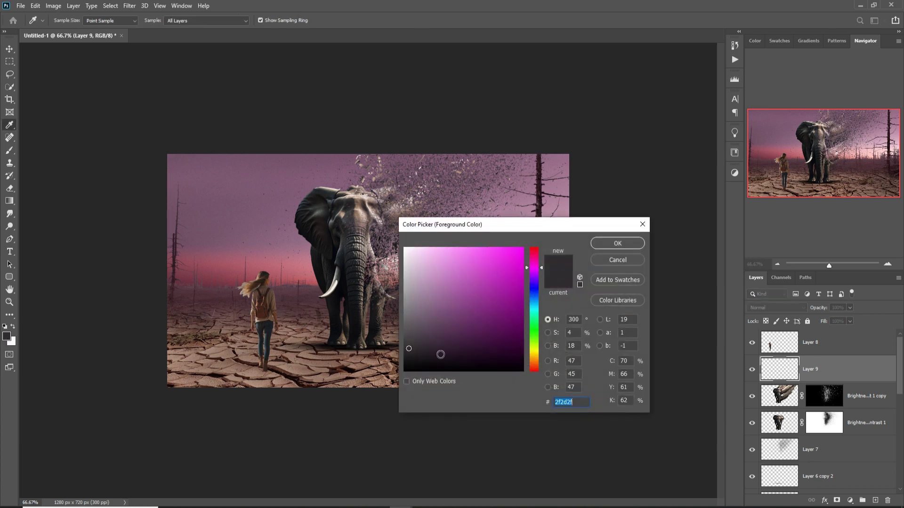
{"action": "left_click", "coordinate": [418, 363]}
{"action": "left_click", "coordinate": [612, 243]}
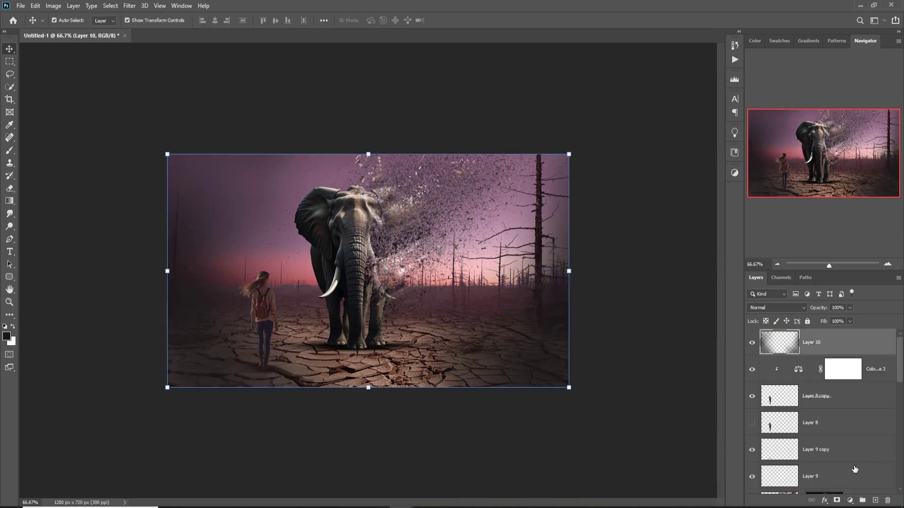
Step: Toggle the visibility of the topmost dark vignette layer to compare the composite with and without it
{"action": "left_click", "coordinate": [753, 345]}
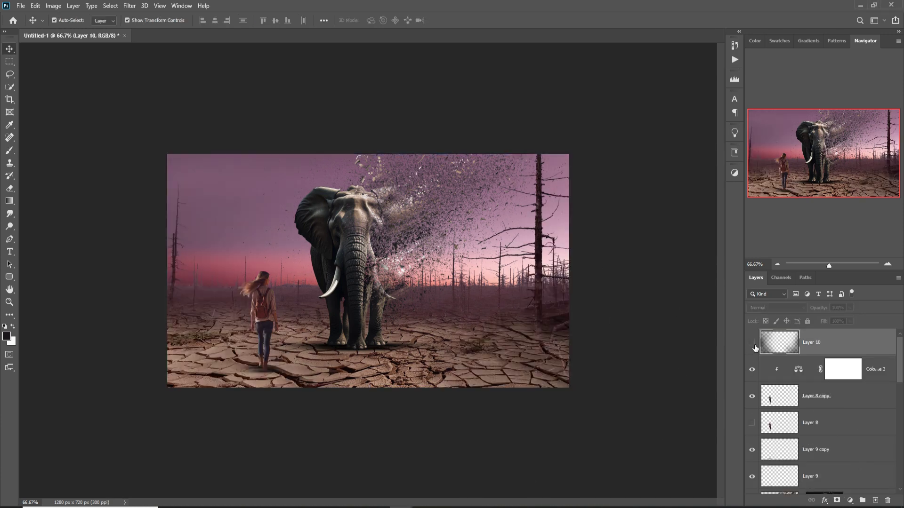
{"action": "left_click", "coordinate": [752, 345]}
{"action": "left_click", "coordinate": [753, 345]}
{"action": "left_click", "coordinate": [753, 343]}
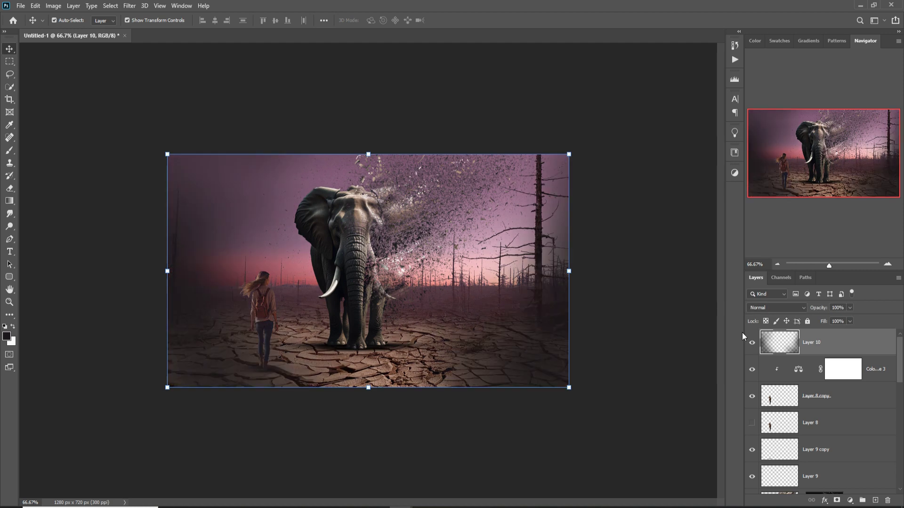
{"action": "left_click", "coordinate": [753, 346]}
{"action": "left_click", "coordinate": [753, 346]}
Step: Add a new layer above the original elephant layer, clip it to the elephant, and set its blend mode to Linear Dodge (Add)
{"action": "left_click", "coordinate": [323, 208]}
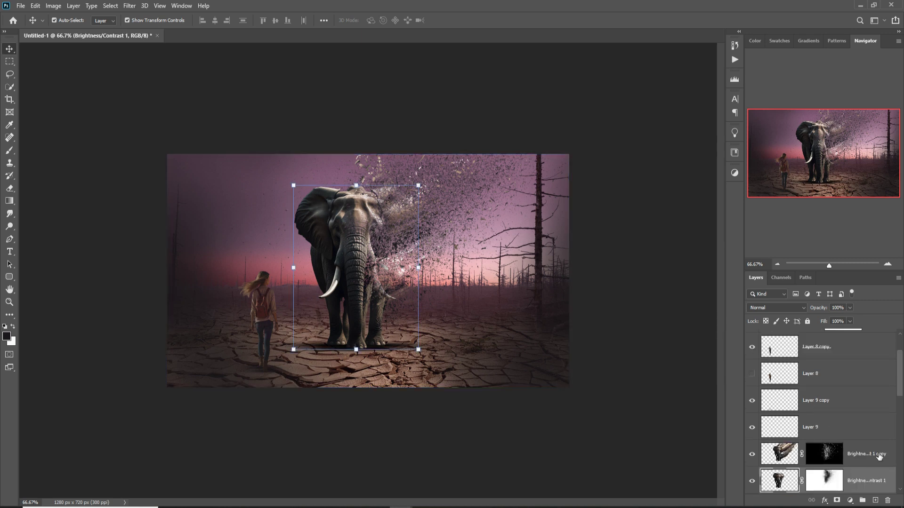
{"action": "left_click", "coordinate": [875, 501]}
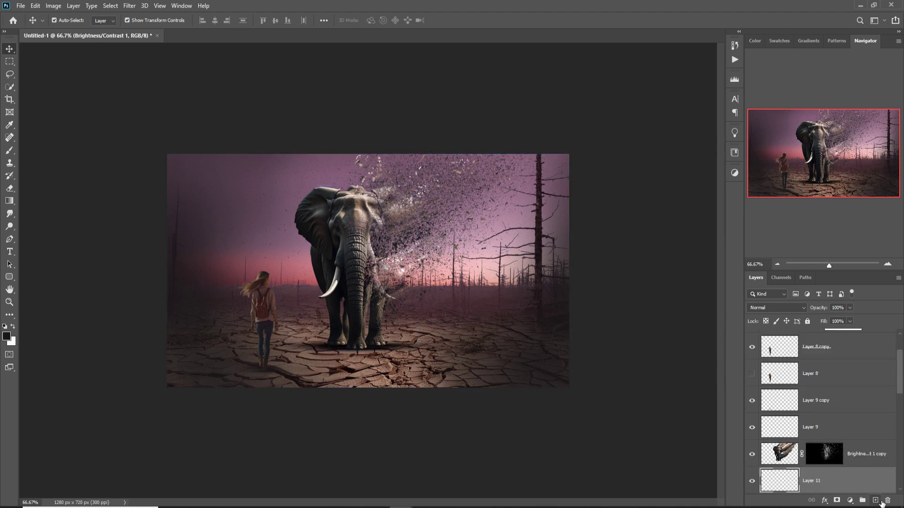
{"action": "right_click", "coordinate": [862, 473]}
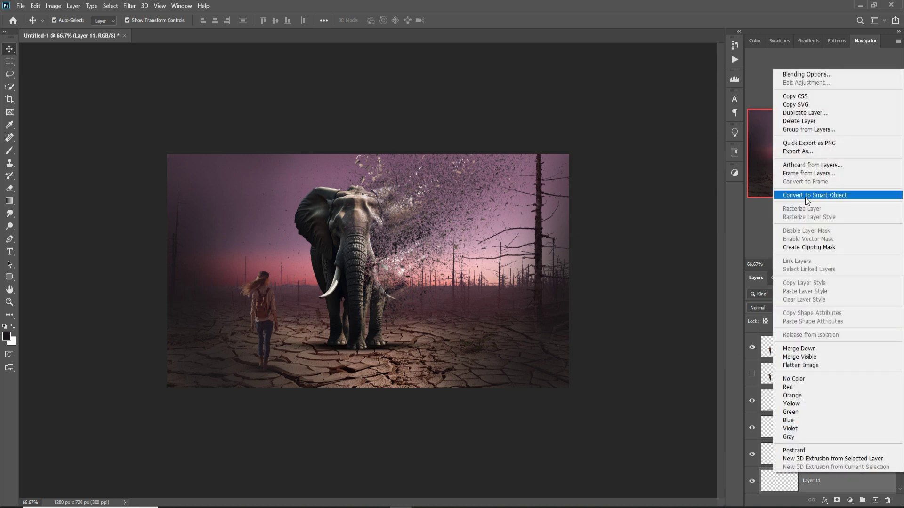
{"action": "left_click", "coordinate": [808, 248]}
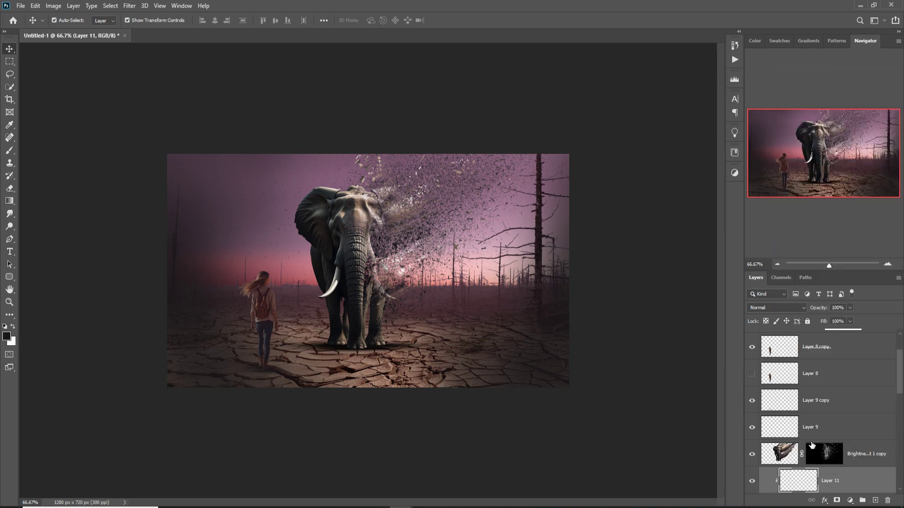
{"action": "left_click", "coordinate": [802, 306]}
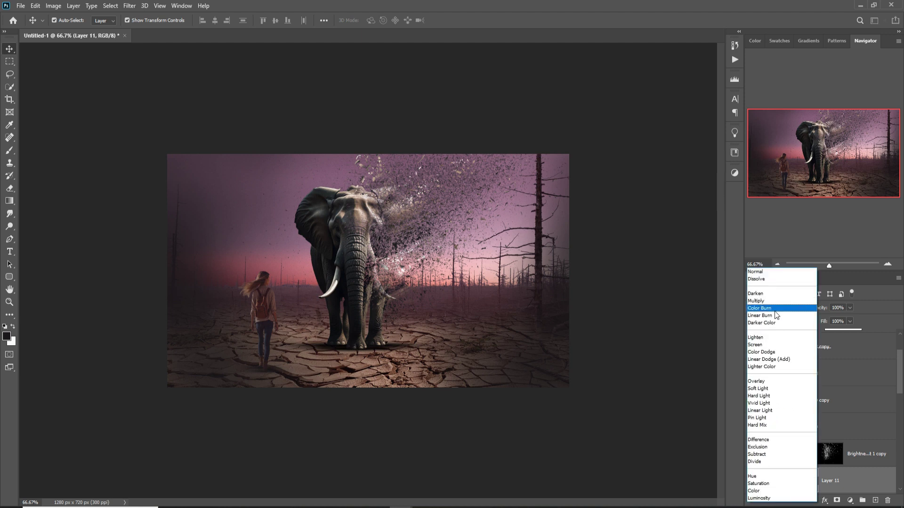
{"action": "left_click", "coordinate": [767, 360]}
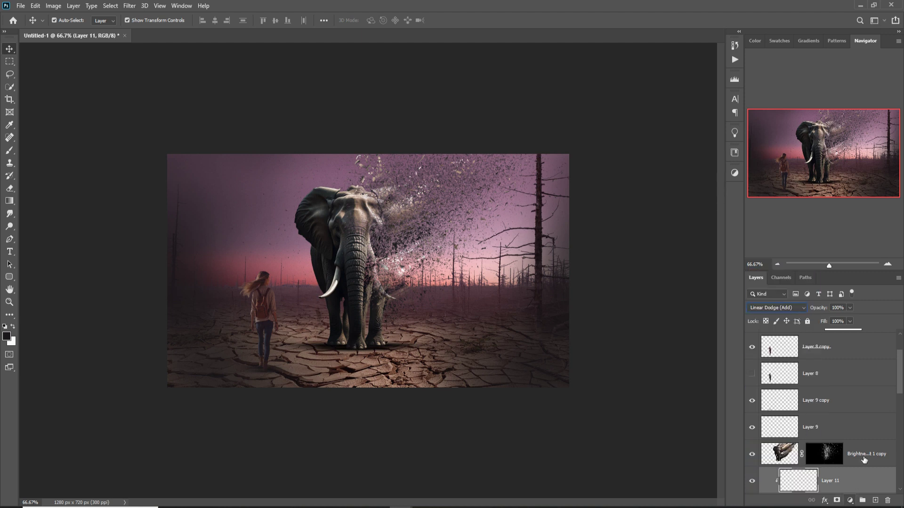
Step: Add a Solid Color fill clipped to the elephant in light pink da8fda
{"action": "scroll", "coordinate": [866, 452], "scroll_direction": "down", "scroll_amount": 2}
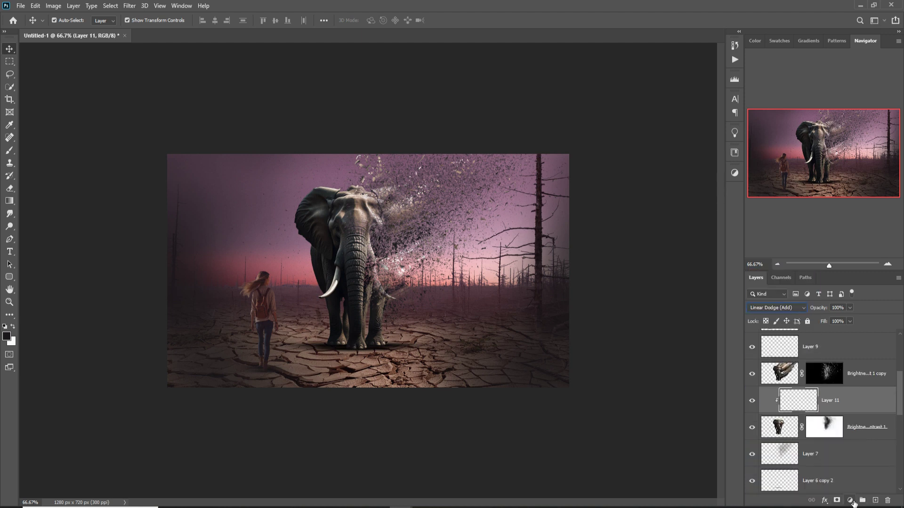
{"action": "left_click", "coordinate": [850, 501]}
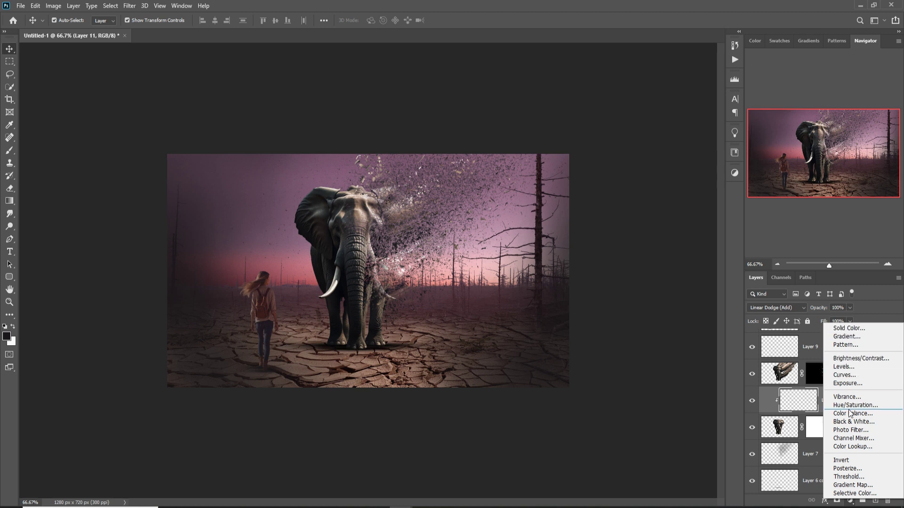
{"action": "left_click", "coordinate": [849, 328]}
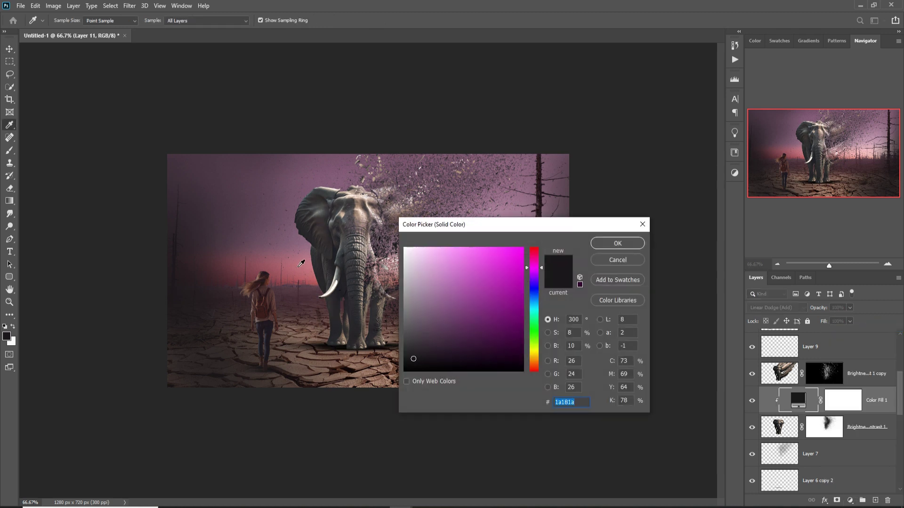
{"action": "left_click", "coordinate": [450, 248]}
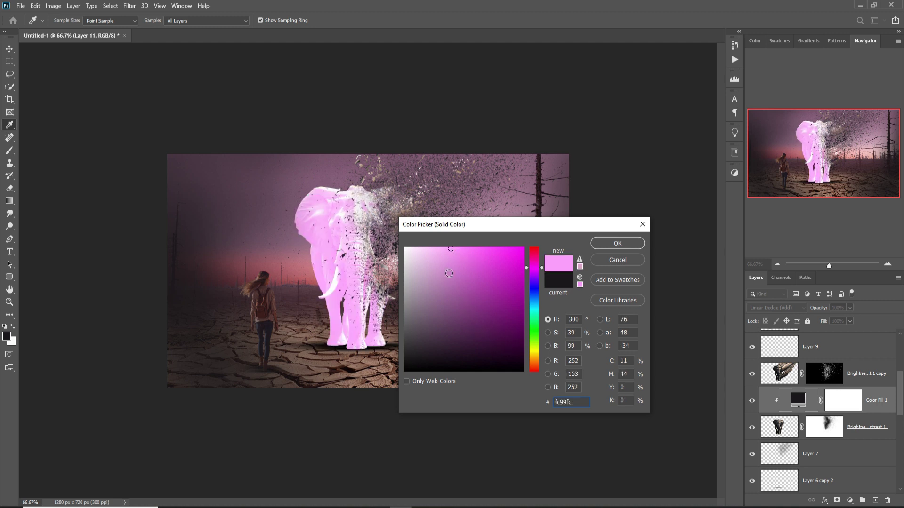
{"action": "mouse_move", "coordinate": [449, 273]}
{"action": "left_mouse_down"}
{"action": "mouse_move", "coordinate": [451, 292]}
{"action": "mouse_move", "coordinate": [445, 265]}
{"action": "left_mouse_up"}
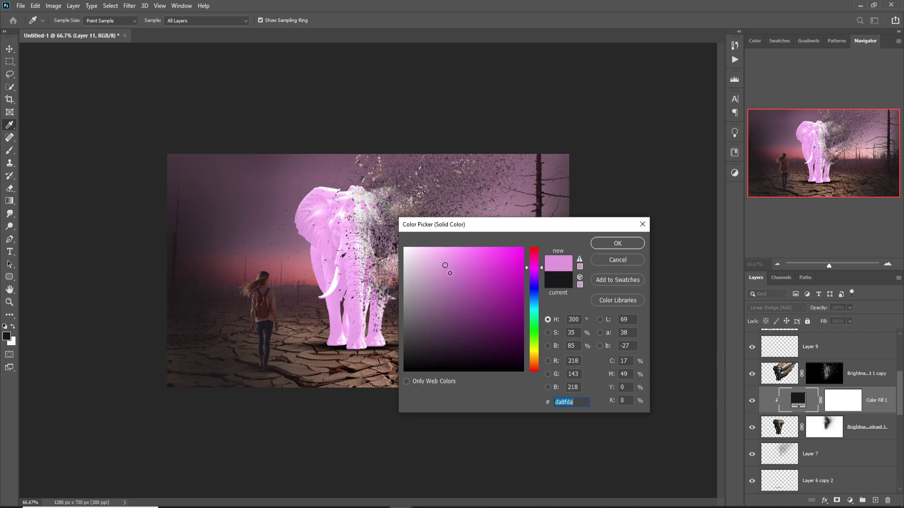
{"action": "left_click", "coordinate": [613, 247]}
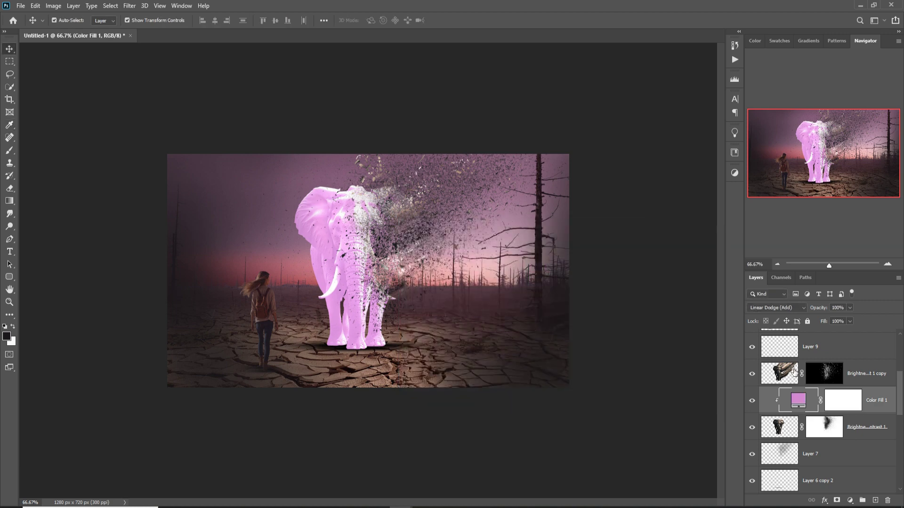
Step: In the pink fill's Blend If settings, split the underlying layer's black slider to 0 / about 45
{"action": "right_click", "coordinate": [802, 396]}
{"action": "left_click", "coordinate": [816, 206]}
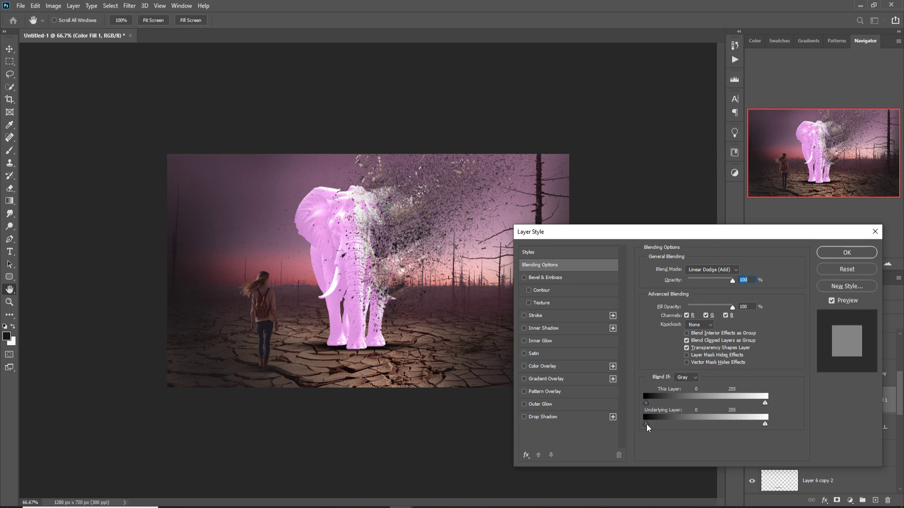
{"action": "left_click_drag", "start_coordinate": [648, 425], "coordinate": [667, 422]}
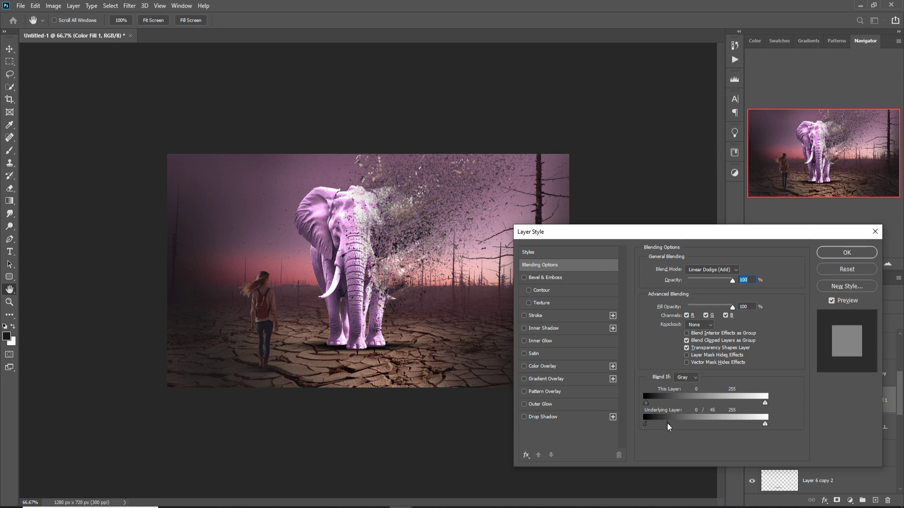
{"action": "left_click", "coordinate": [846, 253]}
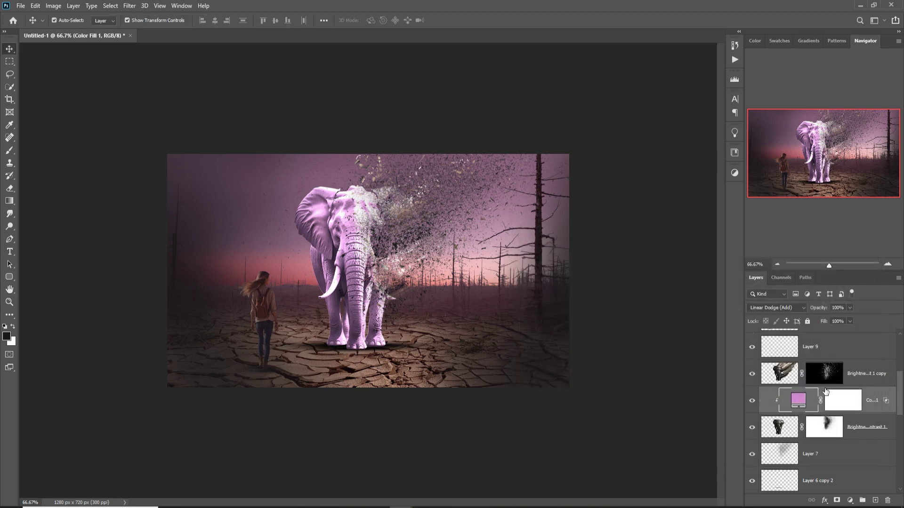
Step: Invert the pink fill's mask to black and set the soft brush opacity to 71%
{"action": "left_click", "coordinate": [852, 402]}
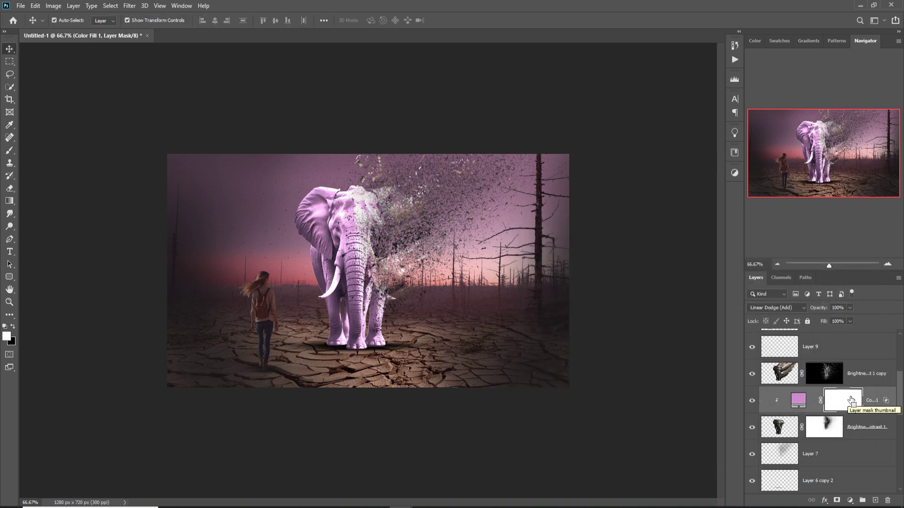
{"action": "key", "text": "ctrl+i"}
{"action": "left_click", "coordinate": [10, 151]}
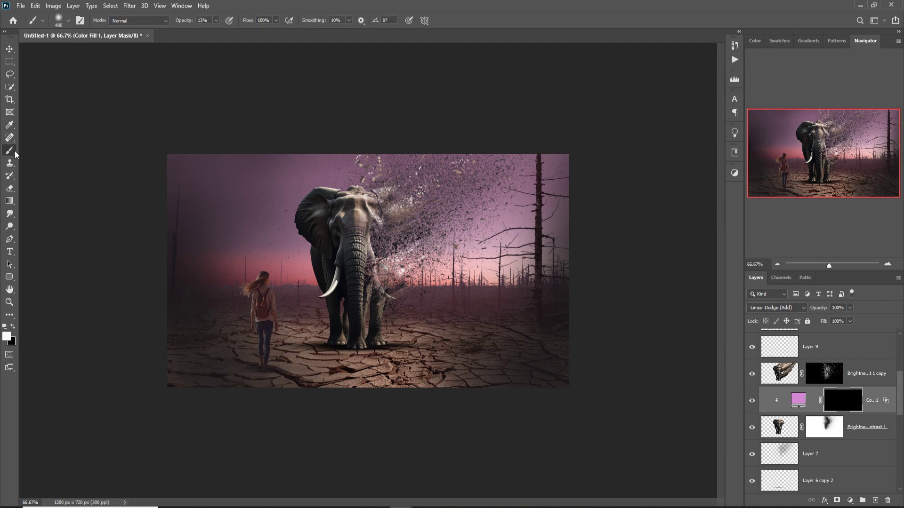
{"action": "left_click", "coordinate": [216, 20]}
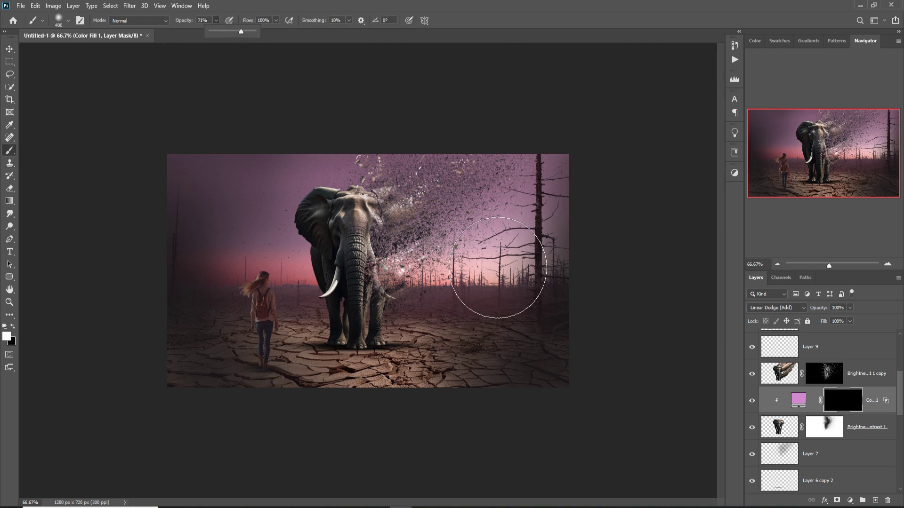
Step: Paint the mask white with a soft brush reduced to 50 px, adding pink rim light along the elephant's left ear and body edge
{"action": "key", "text": "ctrl+plus"}
{"action": "key", "text": "ctrl+plus"}
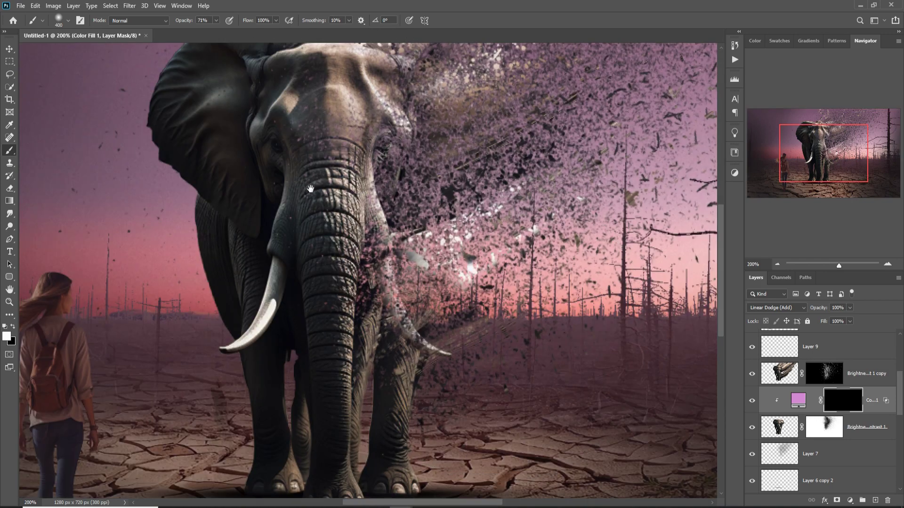
{"action": "left_click_drag", "start_coordinate": [313, 188], "coordinate": [546, 310]}
{"action": "key", "text": "bracketleft"}
{"action": "key", "text": "bracketleft"}
{"action": "key", "text": "bracketleft"}
{"action": "key", "text": "bracketleft"}
{"action": "key", "text": "bracketleft"}
{"action": "key", "text": "bracketleft"}
{"action": "key", "text": "bracketleft"}
{"action": "key", "text": "bracketleft"}
{"action": "key", "text": "bracketleft"}
{"action": "key", "text": "bracketleft"}
{"action": "key", "text": "bracketleft"}
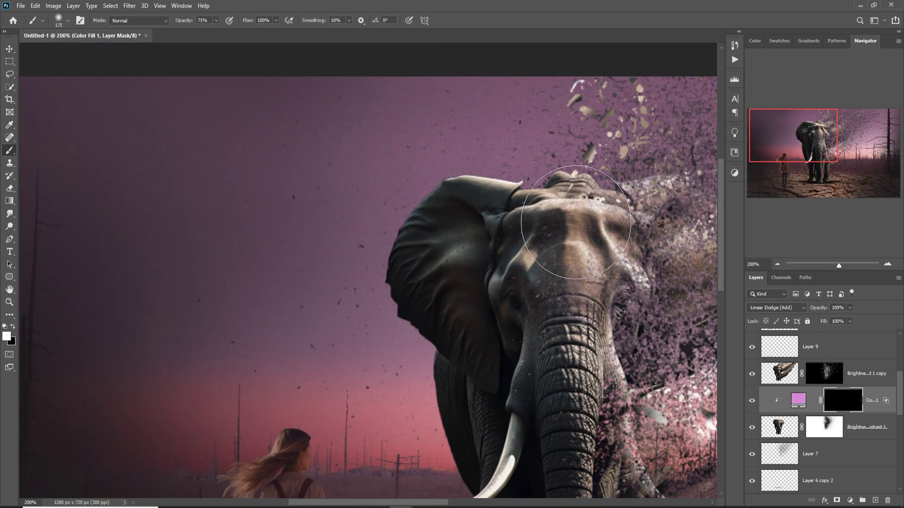
{"action": "mouse_move", "coordinate": [566, 186]}
{"action": "left_mouse_down"}
{"action": "mouse_move", "coordinate": [541, 181]}
{"action": "mouse_move", "coordinate": [446, 202]}
{"action": "mouse_move", "coordinate": [402, 315]}
{"action": "left_mouse_up"}
{"action": "key", "text": "ctrl+minus"}
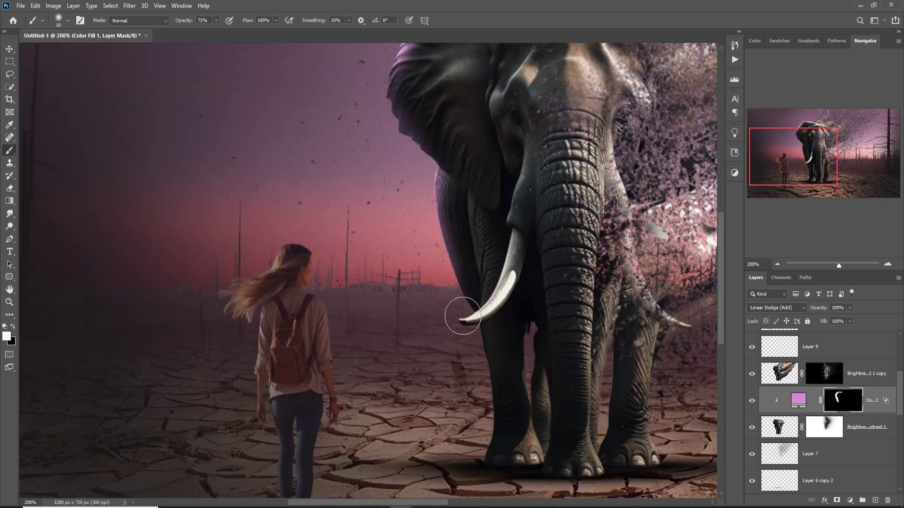
{"action": "key", "text": "v"}
{"action": "key", "text": "ctrl+minus"}
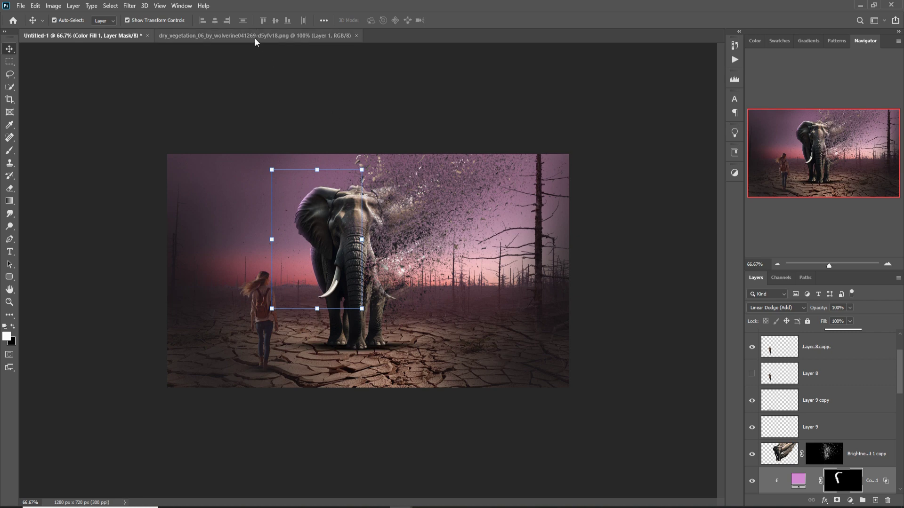
Step: Bring the dry grass image into the composite, scale it to about 95% and place it over the lower-right foreground
{"action": "left_click_drag", "start_coordinate": [255, 38], "coordinate": [496, 103]}
{"action": "left_click_drag", "start_coordinate": [546, 303], "coordinate": [365, 362]}
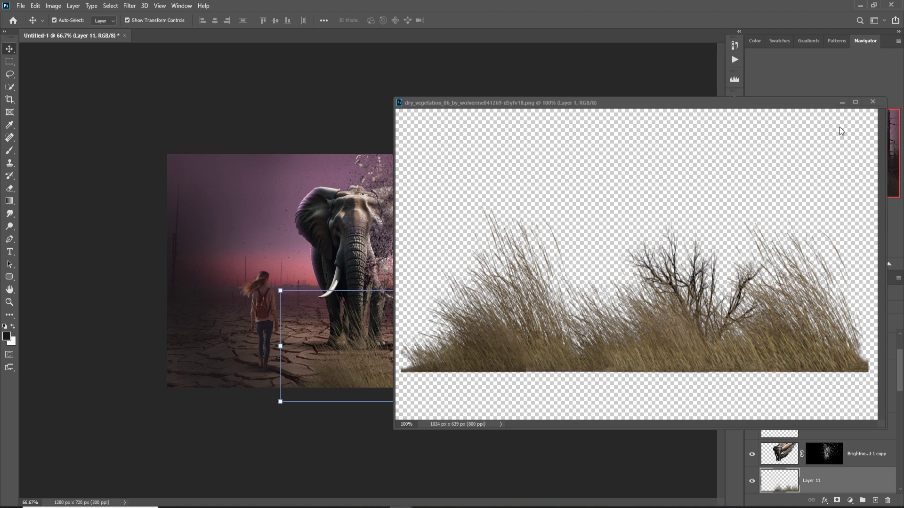
{"action": "left_click", "coordinate": [842, 103]}
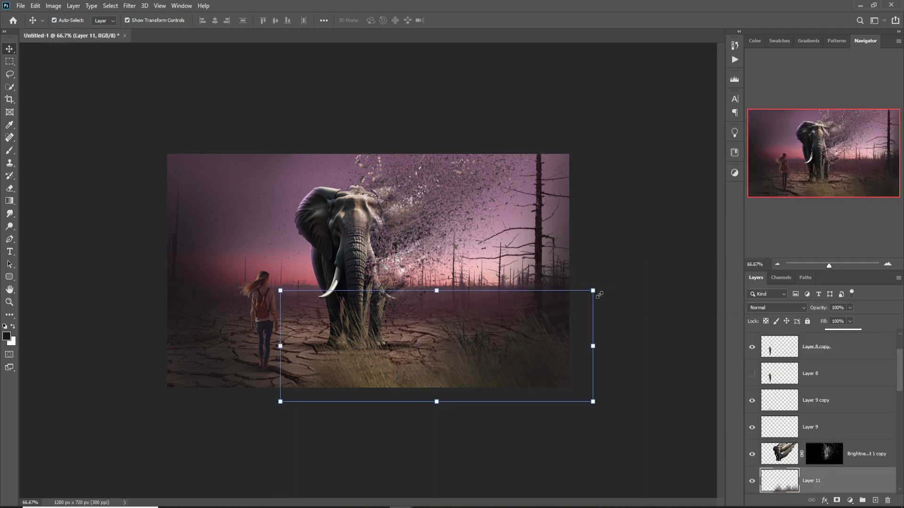
{"action": "left_click_drag", "start_coordinate": [599, 295], "coordinate": [584, 301]}
{"action": "left_click_drag", "start_coordinate": [429, 349], "coordinate": [475, 336]}
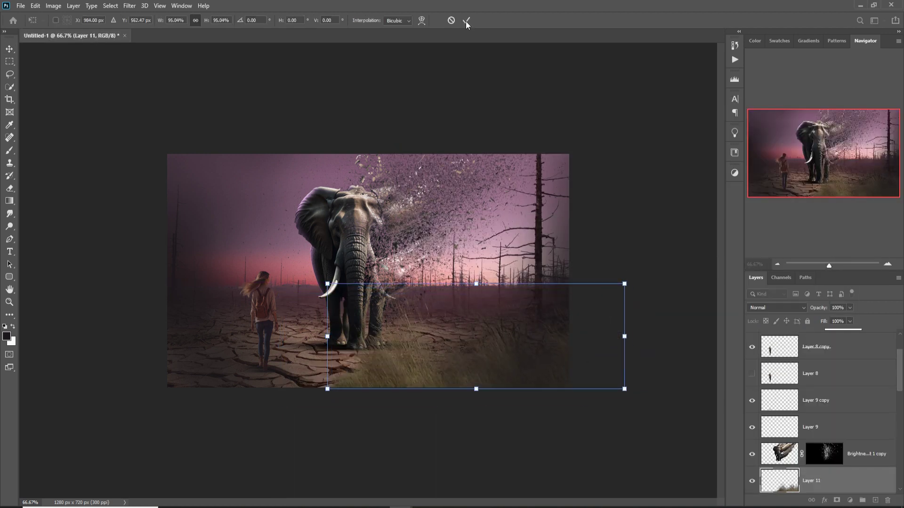
{"action": "left_click", "coordinate": [466, 24]}
Step: Move the grass layer up the stack, directly beneath the vignette layer and free of any clipping mask
{"action": "left_click", "coordinate": [829, 346]}
{"action": "left_click", "coordinate": [829, 481]}
{"action": "left_click_drag", "start_coordinate": [828, 481], "coordinate": [847, 340]}
{"action": "key", "text": "ctrl+alt+g"}
Step: Add a Curves adjustment clipped to the grass and pull the curve's midtones down slightly to darken it
{"action": "left_click", "coordinate": [850, 500]}
{"action": "left_click", "coordinate": [848, 381]}
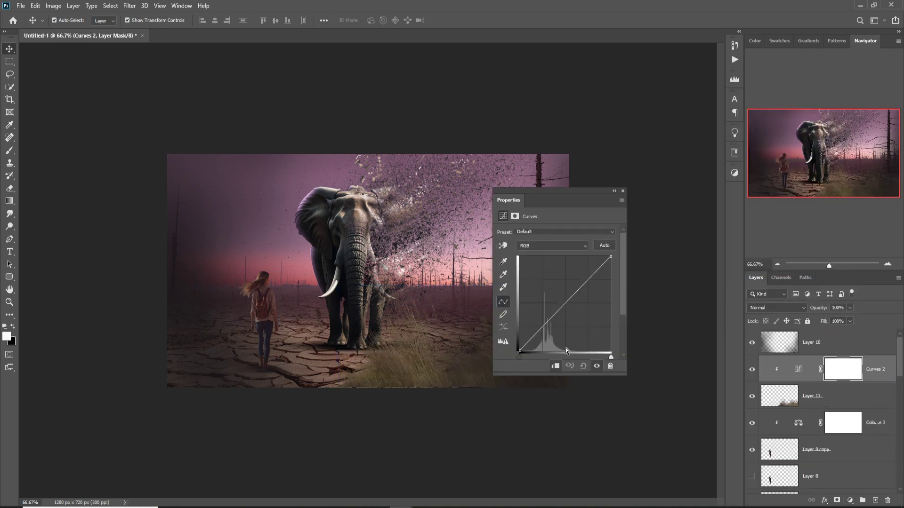
{"action": "left_click_drag", "start_coordinate": [570, 306], "coordinate": [579, 308]}
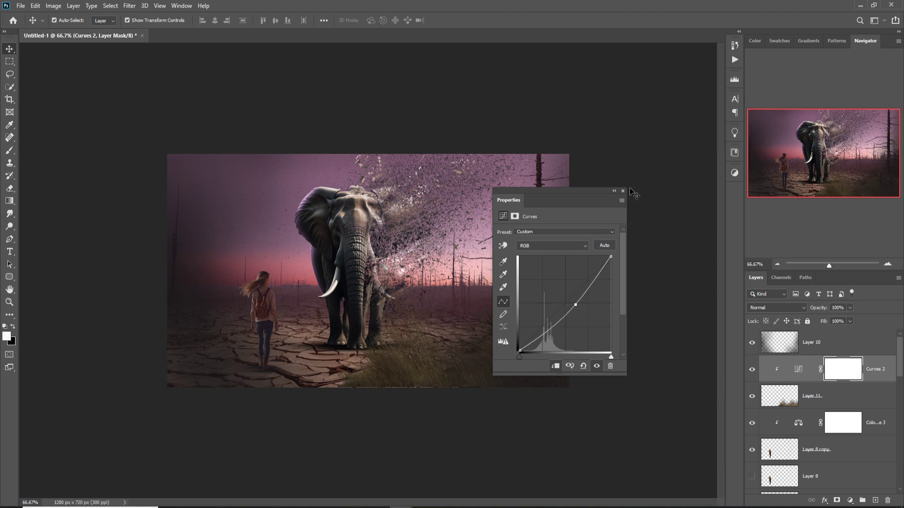
{"action": "left_click", "coordinate": [623, 191]}
Step: Enlarge the grass layer to about 111% and shift it slightly right along the foreground
{"action": "left_click", "coordinate": [772, 405]}
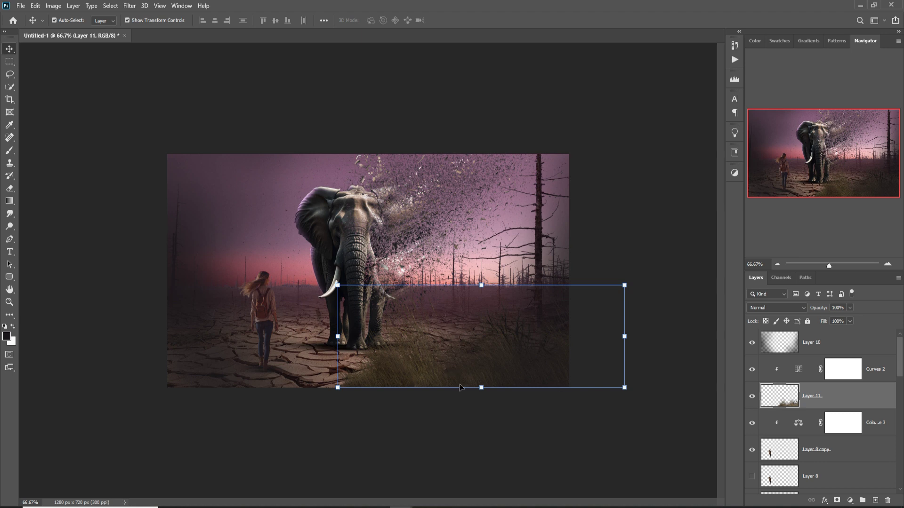
{"action": "left_click_drag", "start_coordinate": [488, 393], "coordinate": [508, 371]}
{"action": "left_click_drag", "start_coordinate": [502, 290], "coordinate": [502, 286]}
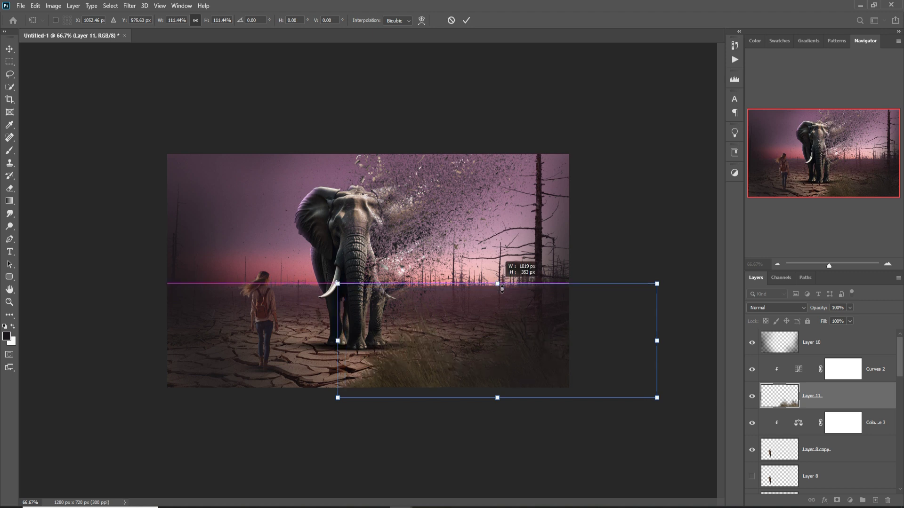
{"action": "left_click_drag", "start_coordinate": [480, 361], "coordinate": [485, 362]}
{"action": "left_click", "coordinate": [467, 22]}
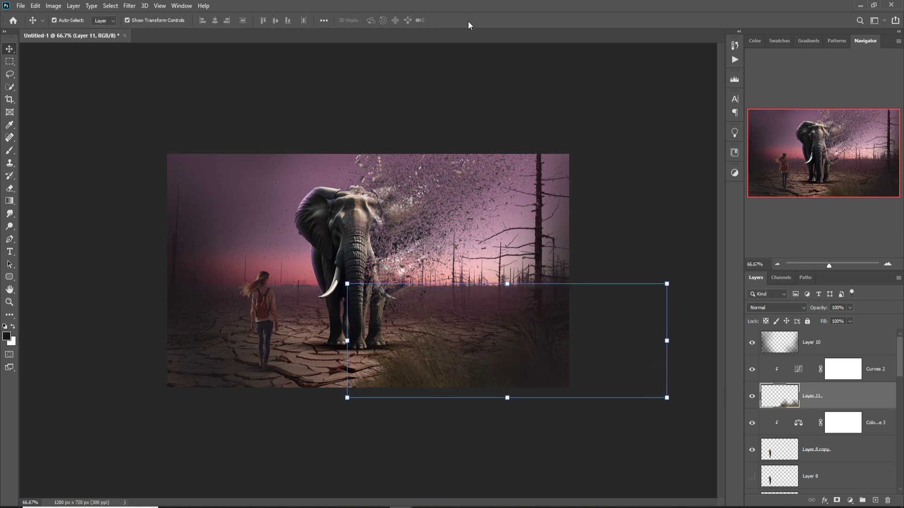
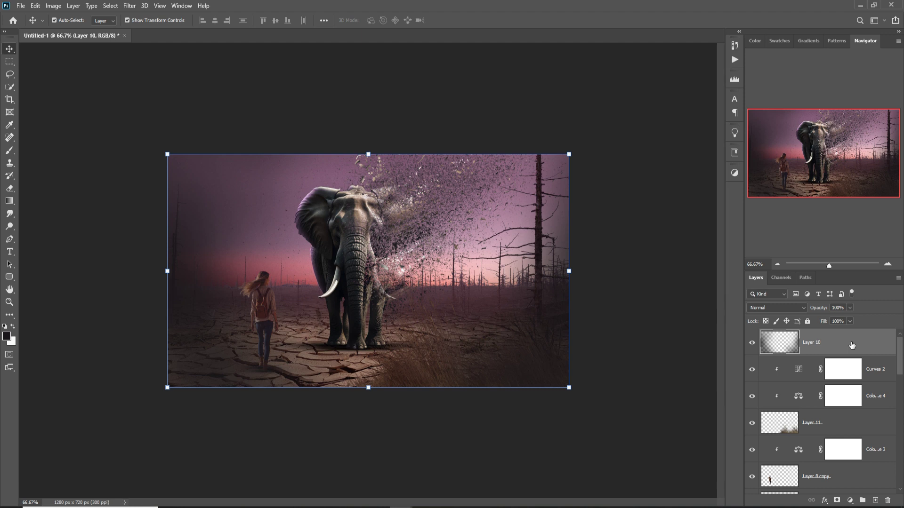
Step: Stamp all visible layers into a new merged layer on top and convert it to a Smart Object
{"action": "key", "text": "ctrl+shift+alt+e"}
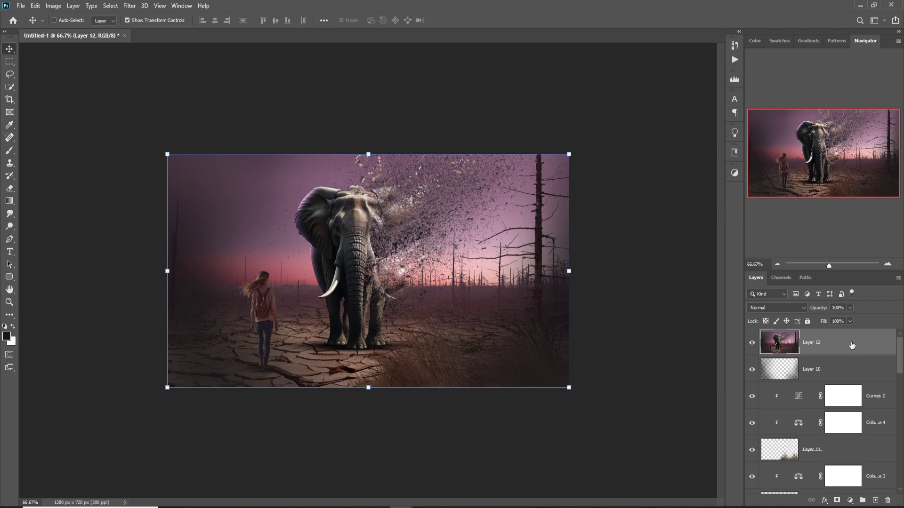
{"action": "right_click", "coordinate": [851, 346]}
{"action": "left_click", "coordinate": [750, 228]}
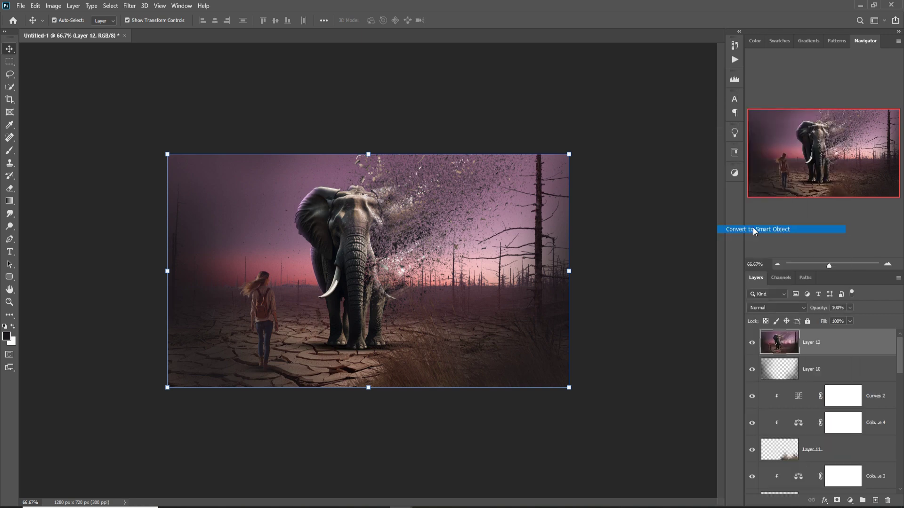
Step: In the Camera Raw Filter, set Exposure -0.30, Contrast +8, Highlights +12, Shadows -4, Whites +8, Blacks -2, and slightly raise Clarity and Saturation
{"action": "left_click", "coordinate": [129, 5]}
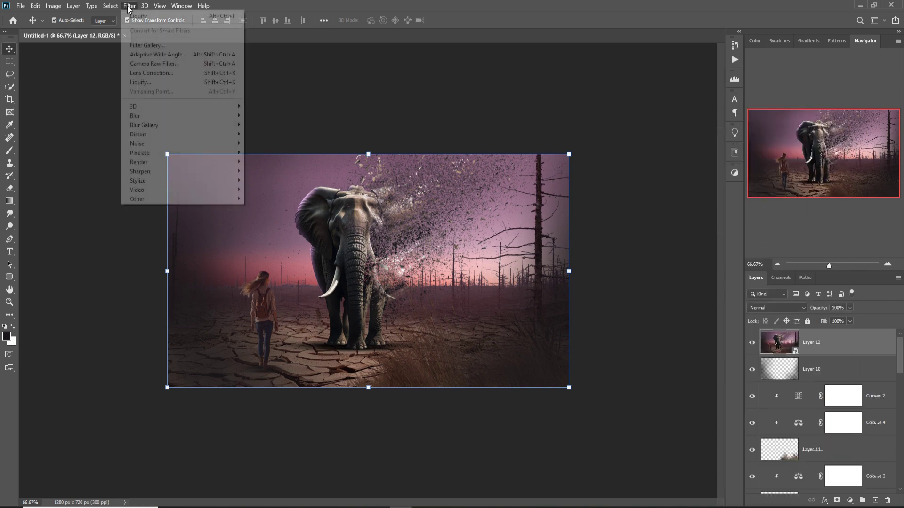
{"action": "left_click", "coordinate": [141, 64]}
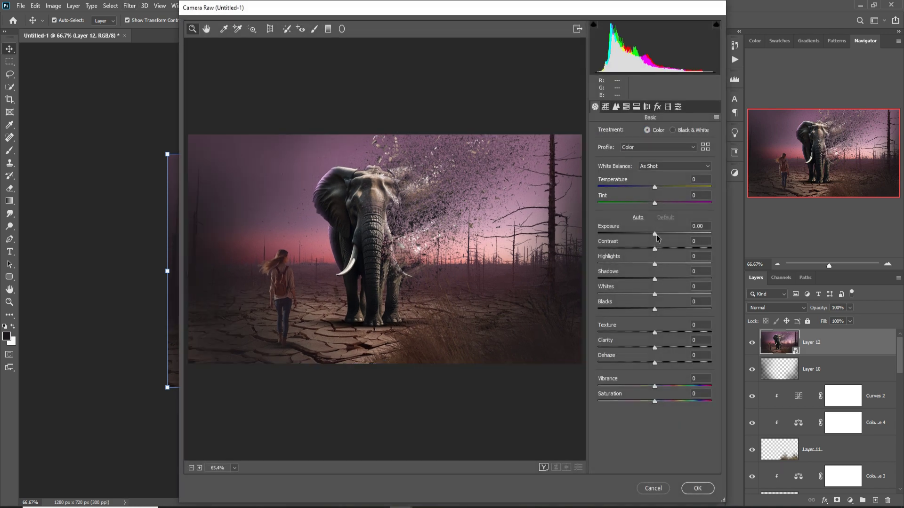
{"action": "left_click_drag", "start_coordinate": [655, 234], "coordinate": [653, 236]}
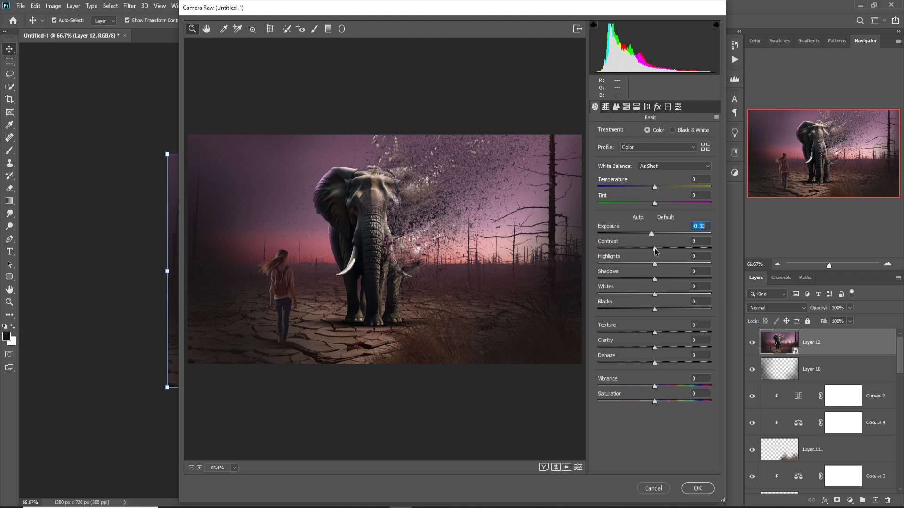
{"action": "left_click_drag", "start_coordinate": [655, 251], "coordinate": [653, 310]}
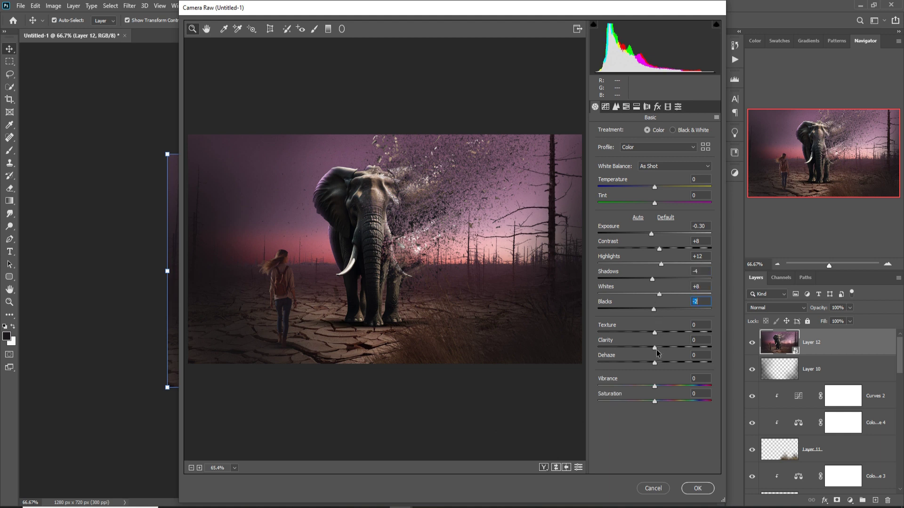
{"action": "left_click_drag", "start_coordinate": [654, 348], "coordinate": [658, 347]}
{"action": "left_click", "coordinate": [656, 402]}
{"action": "left_click_drag", "start_coordinate": [656, 402], "coordinate": [658, 402]}
Step: Set the parametric tone curve to Highlights +3, Darks -6 and Shadows +16, lower Lights slightly, and raise the sharpening amount
{"action": "left_click", "coordinate": [605, 107]}
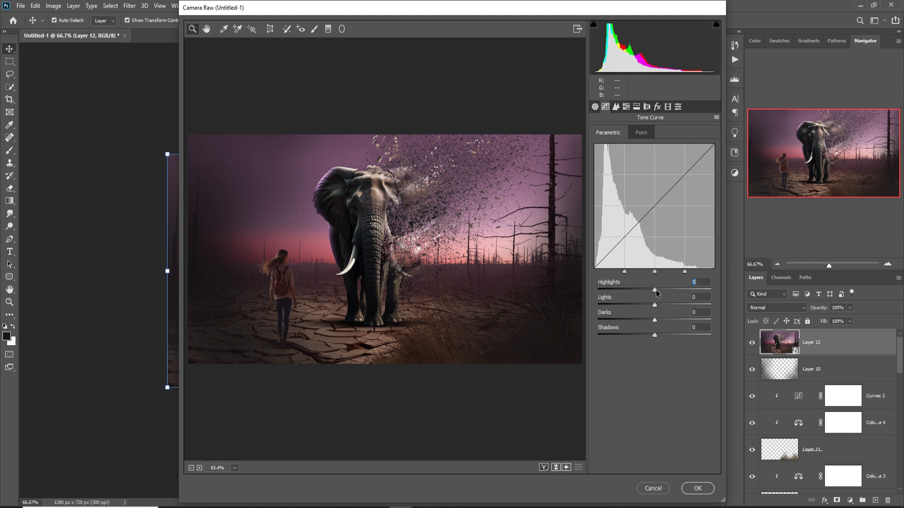
{"action": "left_click_drag", "start_coordinate": [656, 291], "coordinate": [658, 290]}
{"action": "left_click", "coordinate": [654, 320]}
{"action": "left_click_drag", "start_coordinate": [654, 323], "coordinate": [664, 335]}
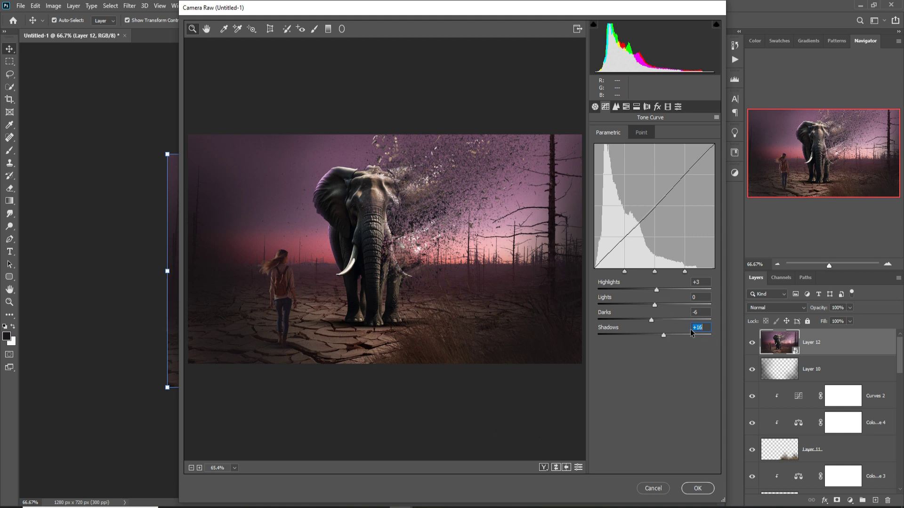
{"action": "mouse_move", "coordinate": [654, 304]}
{"action": "left_mouse_down"}
{"action": "mouse_move", "coordinate": [665, 304]}
{"action": "mouse_move", "coordinate": [653, 306]}
{"action": "left_mouse_up"}
{"action": "left_click", "coordinate": [616, 107]}
{"action": "left_click_drag", "start_coordinate": [600, 147], "coordinate": [634, 146]}
Step: Apply split toning with Highlights Hue 57 and Saturation 25, and a blue Shadows Hue with Saturation 17
{"action": "left_click", "coordinate": [636, 107]}
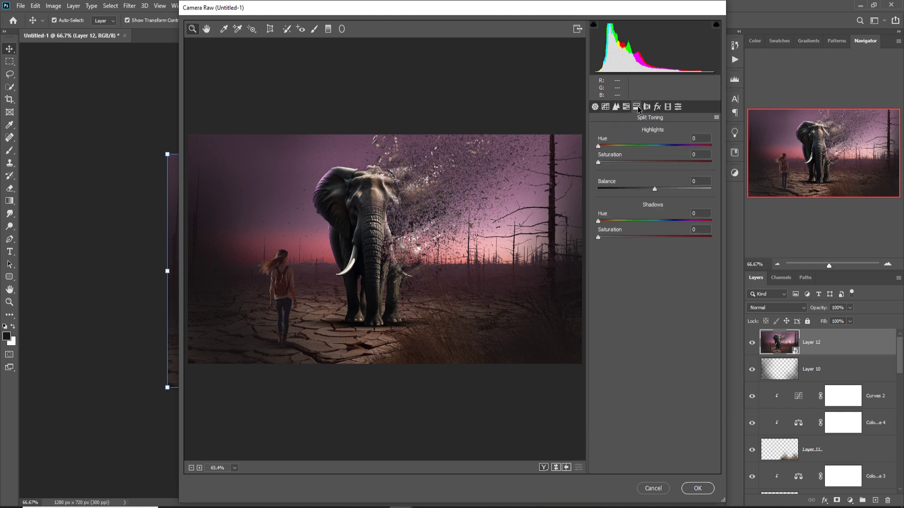
{"action": "left_click_drag", "start_coordinate": [598, 146], "coordinate": [611, 162]}
{"action": "left_click", "coordinate": [600, 161]}
{"action": "left_click_drag", "start_coordinate": [598, 221], "coordinate": [663, 221]}
{"action": "left_click_drag", "start_coordinate": [598, 237], "coordinate": [668, 221]}
{"action": "left_click_drag", "start_coordinate": [610, 147], "coordinate": [617, 150]}
{"action": "left_click", "coordinate": [611, 162]}
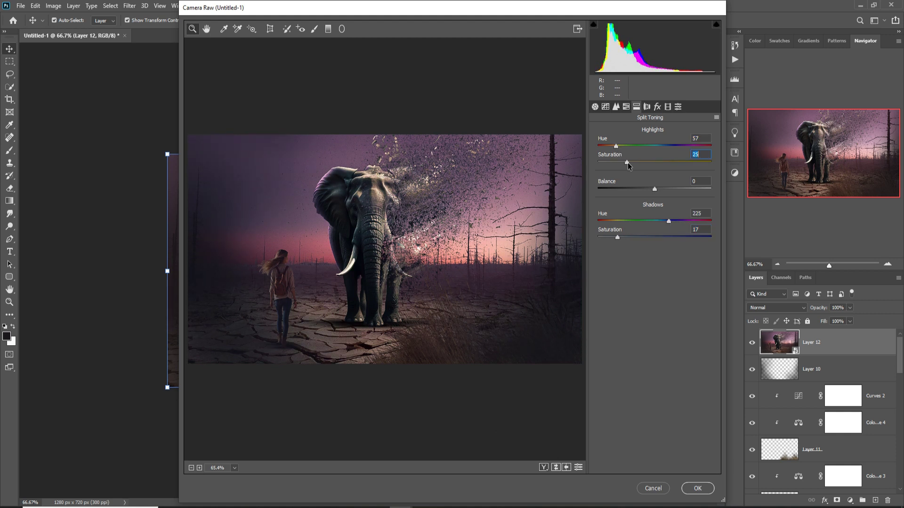
{"action": "left_click_drag", "start_coordinate": [668, 221], "coordinate": [664, 221]}
Step: Open Camera Raw's Effects settings for grain and post-crop vignetting
{"action": "left_click", "coordinate": [657, 107]}
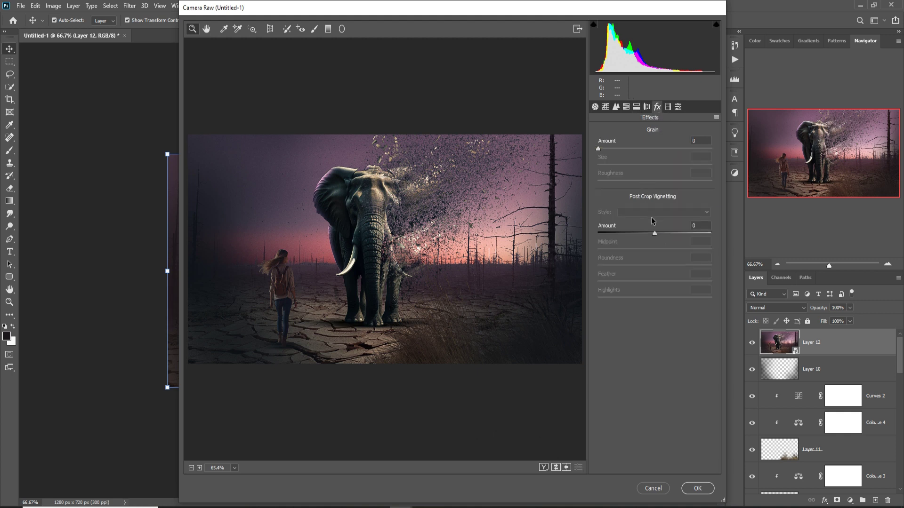